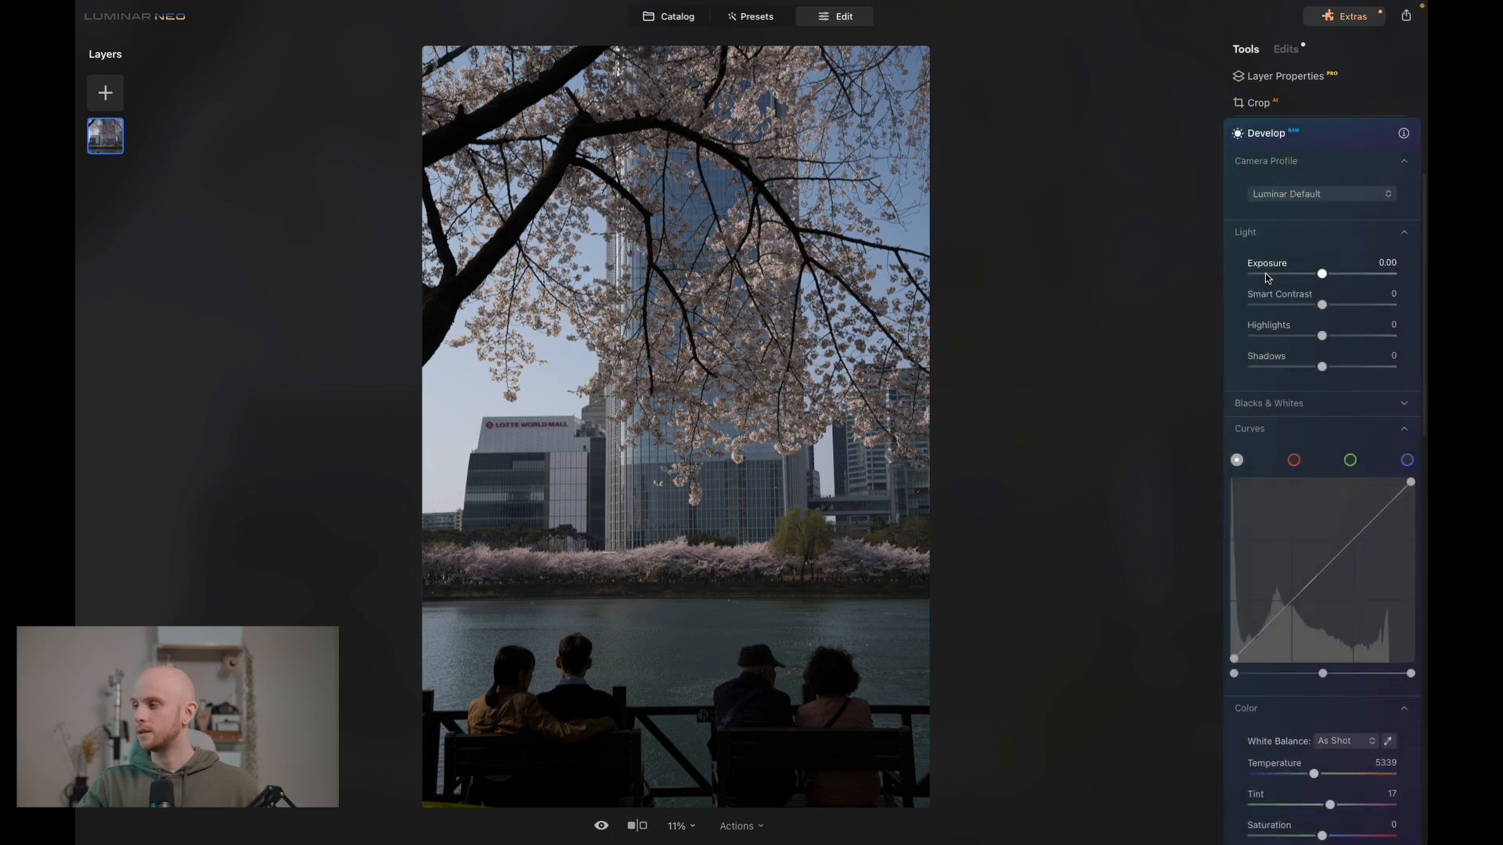
Set the Develop light adjustments to Exposure 0.52, Smart Contrast 2, Highlights -9 and Shadows 14.
drag(1323, 275, 1336, 370)
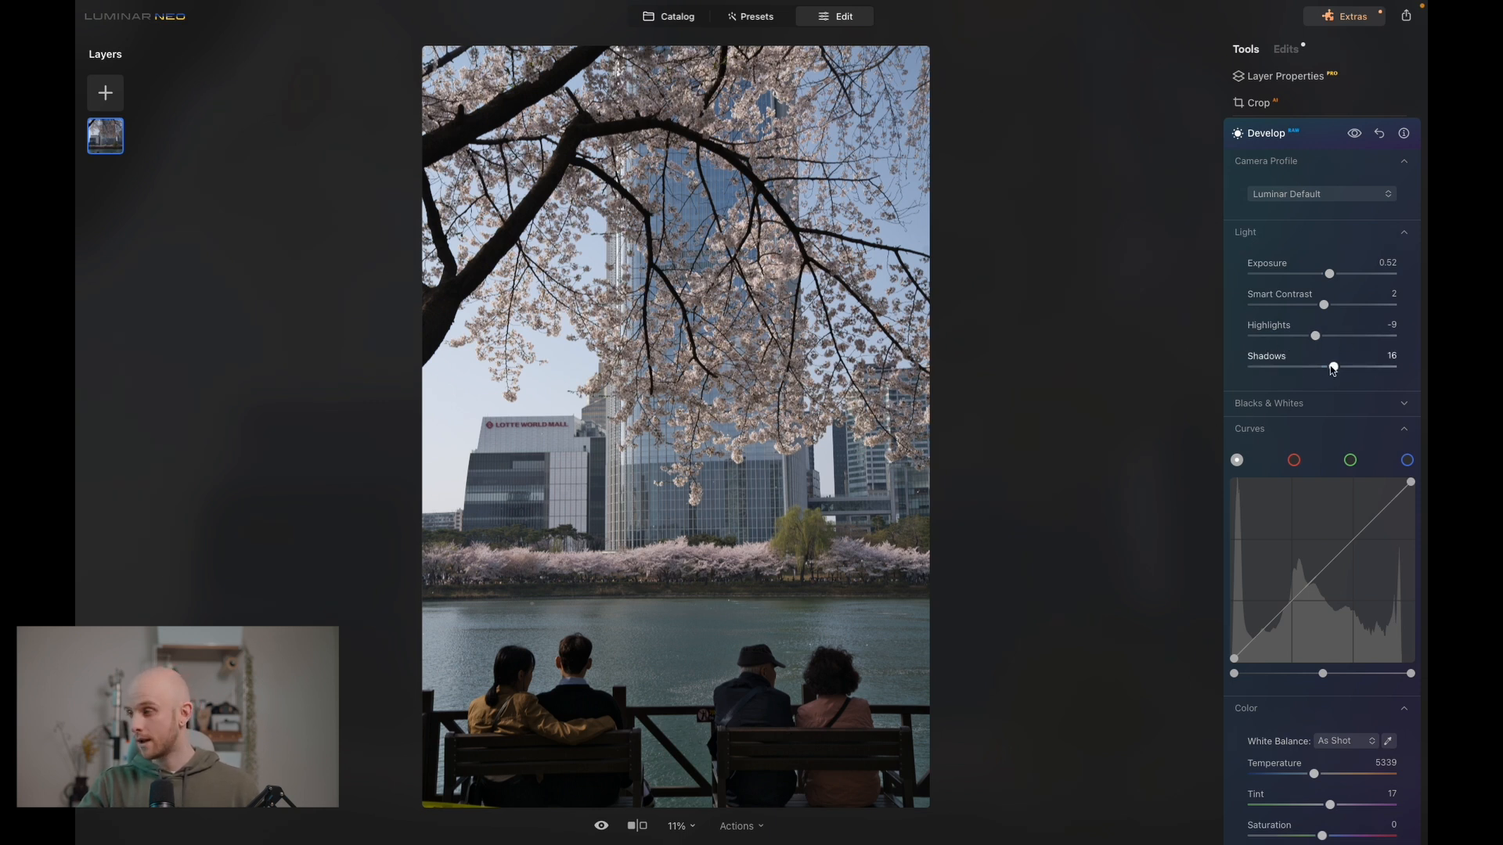
drag(1333, 370, 1393, 368)
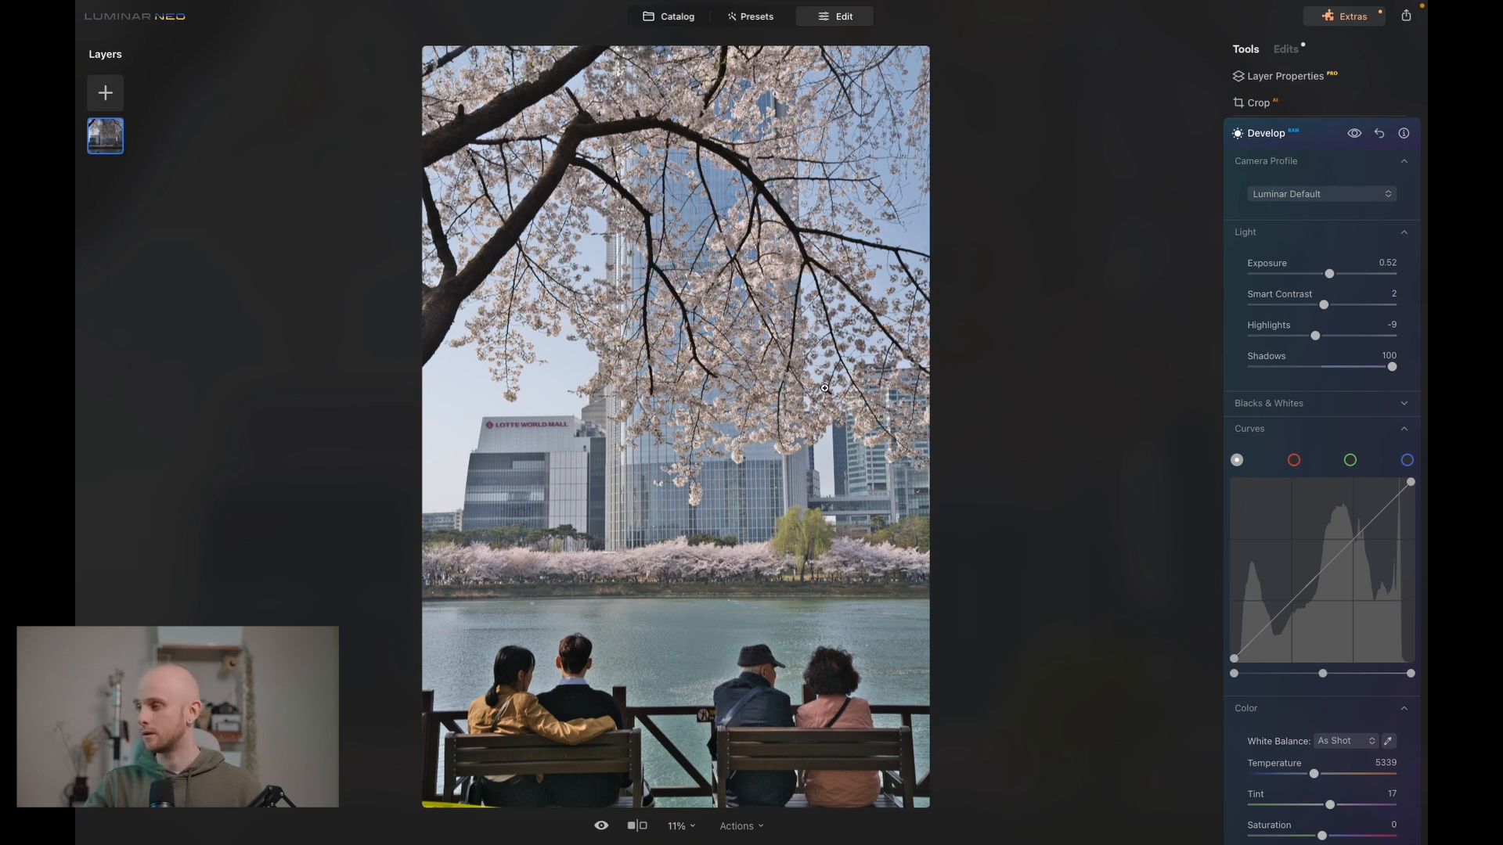
click(1334, 367)
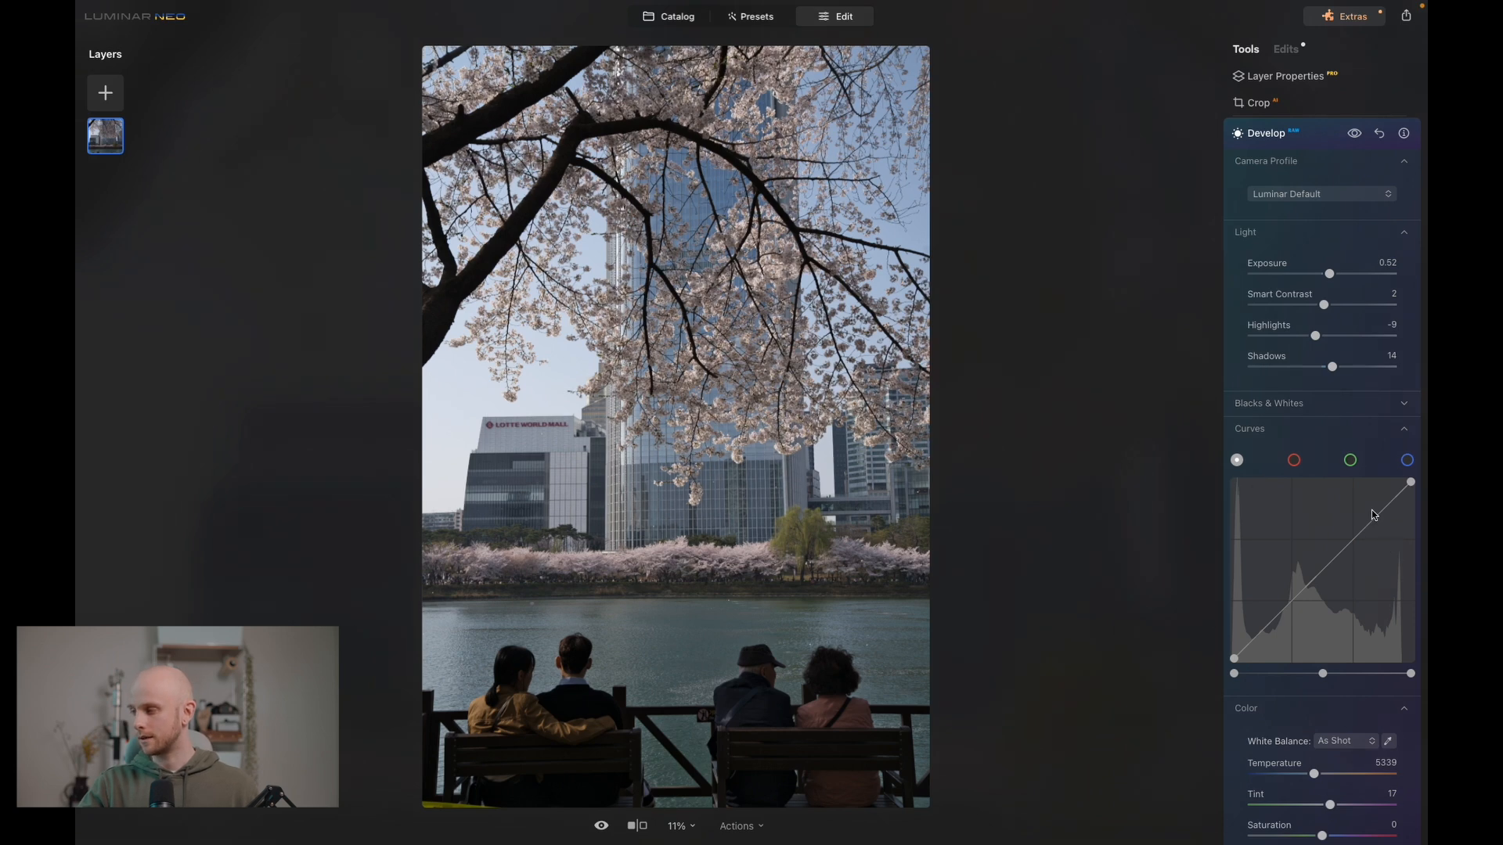
Shape the Develop tone curve into a gentle S with brighter midtones, a lifted black point and a slightly lowered white point.
drag(1376, 517, 1381, 509)
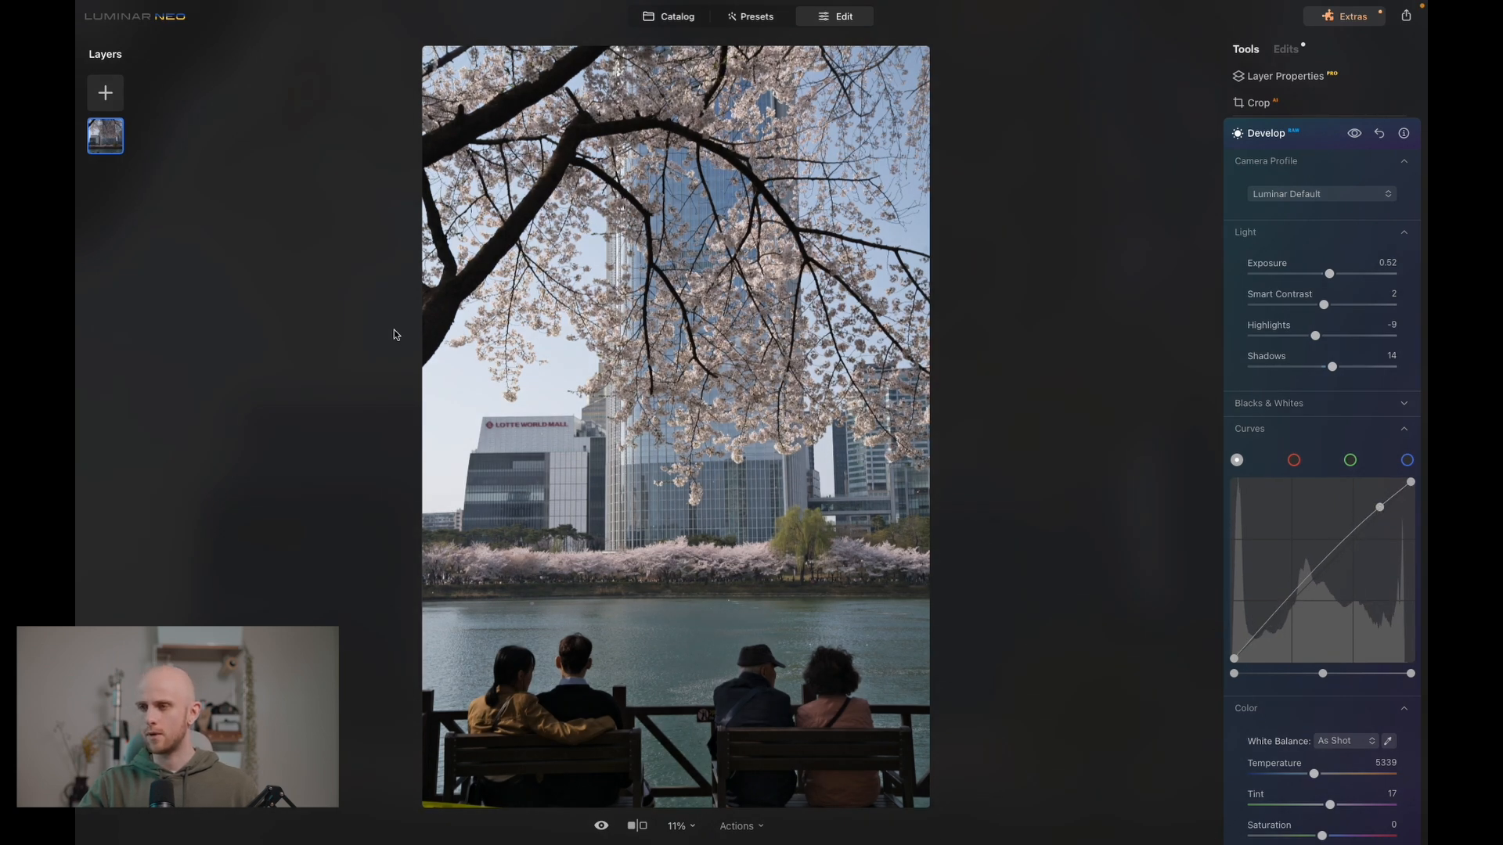
mouse_move(1316, 575)
mouse_down()
mouse_move(1282, 610)
mouse_move(1327, 562)
mouse_up()
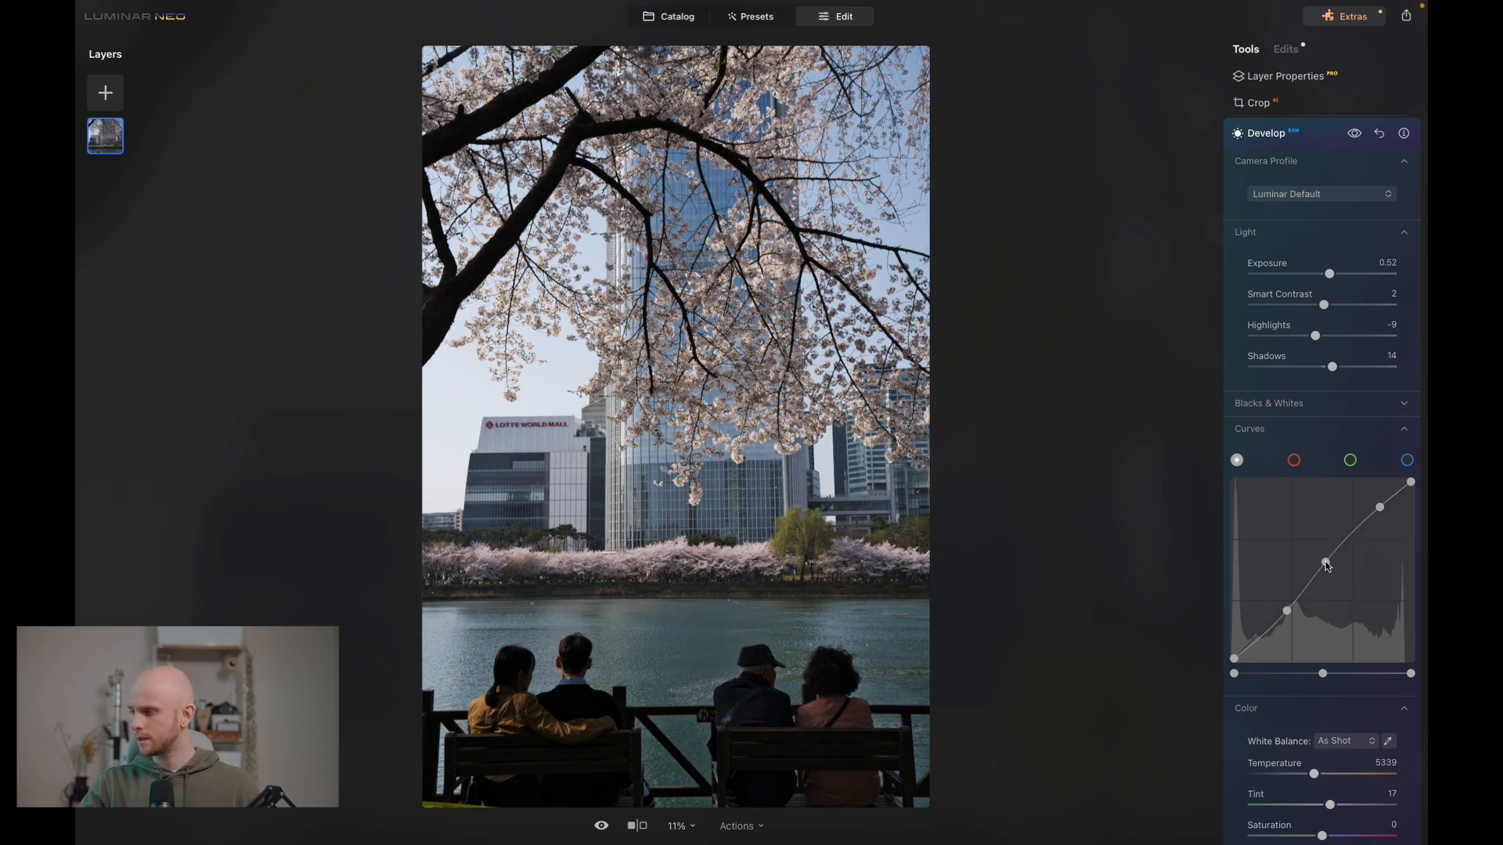
drag(1233, 658, 1260, 635)
drag(1411, 483, 1413, 486)
drag(1328, 562, 1328, 561)
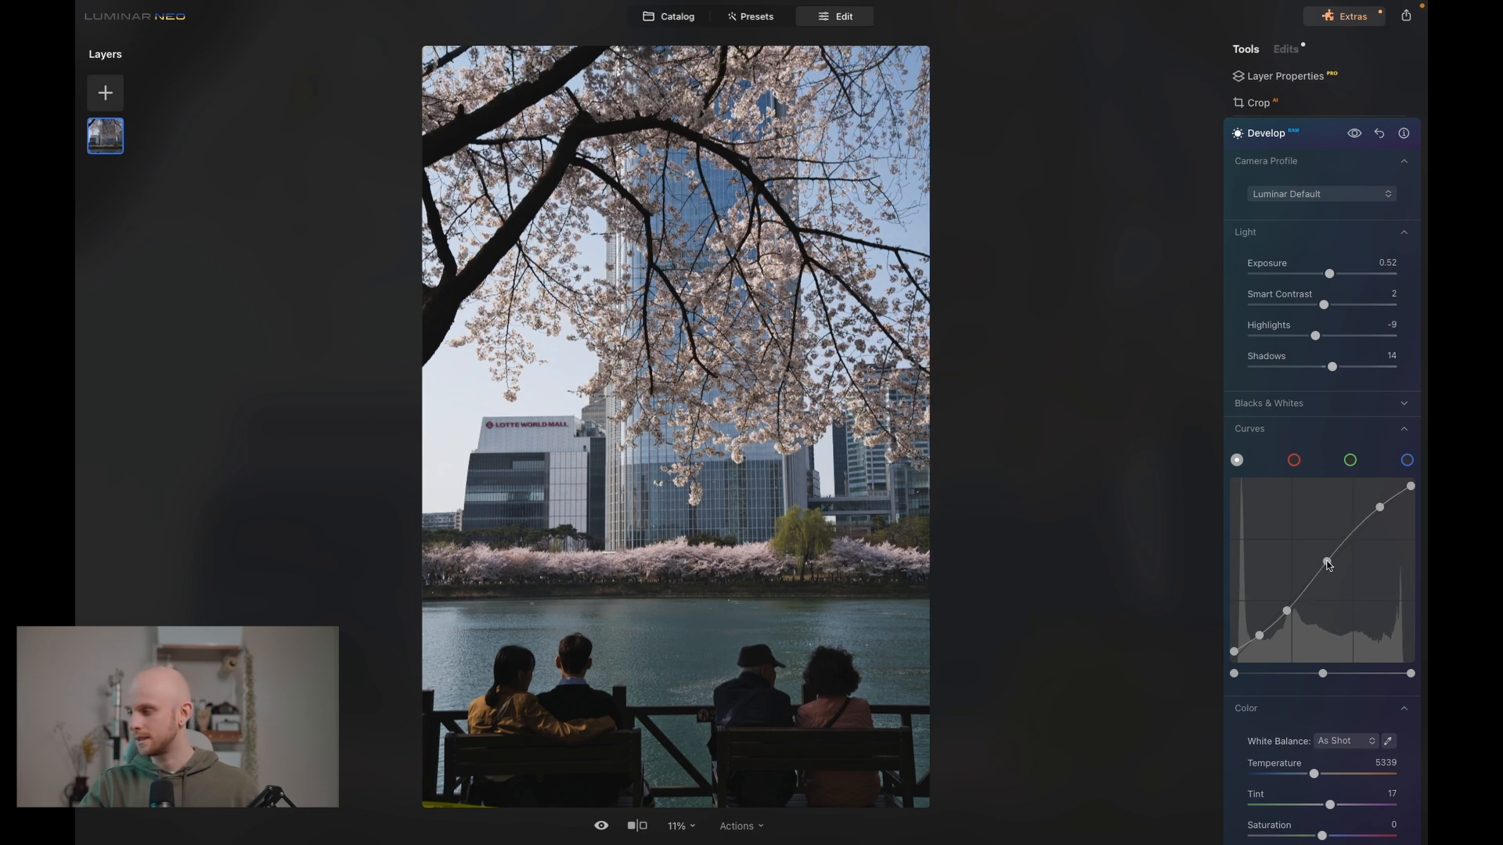
scroll(1328, 563, down, 3)
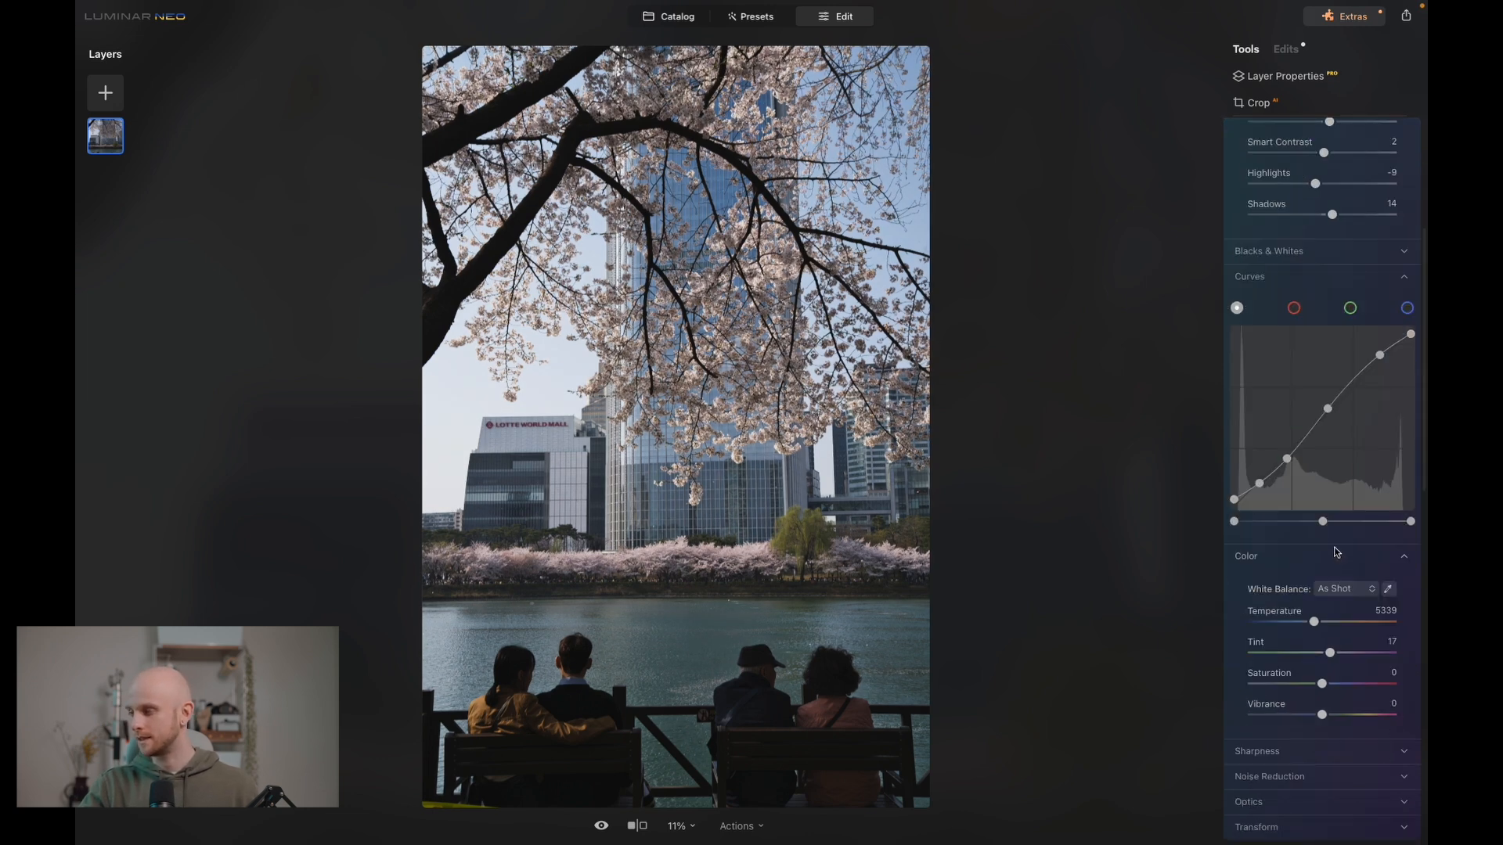
scroll(1330, 627, up, 5)
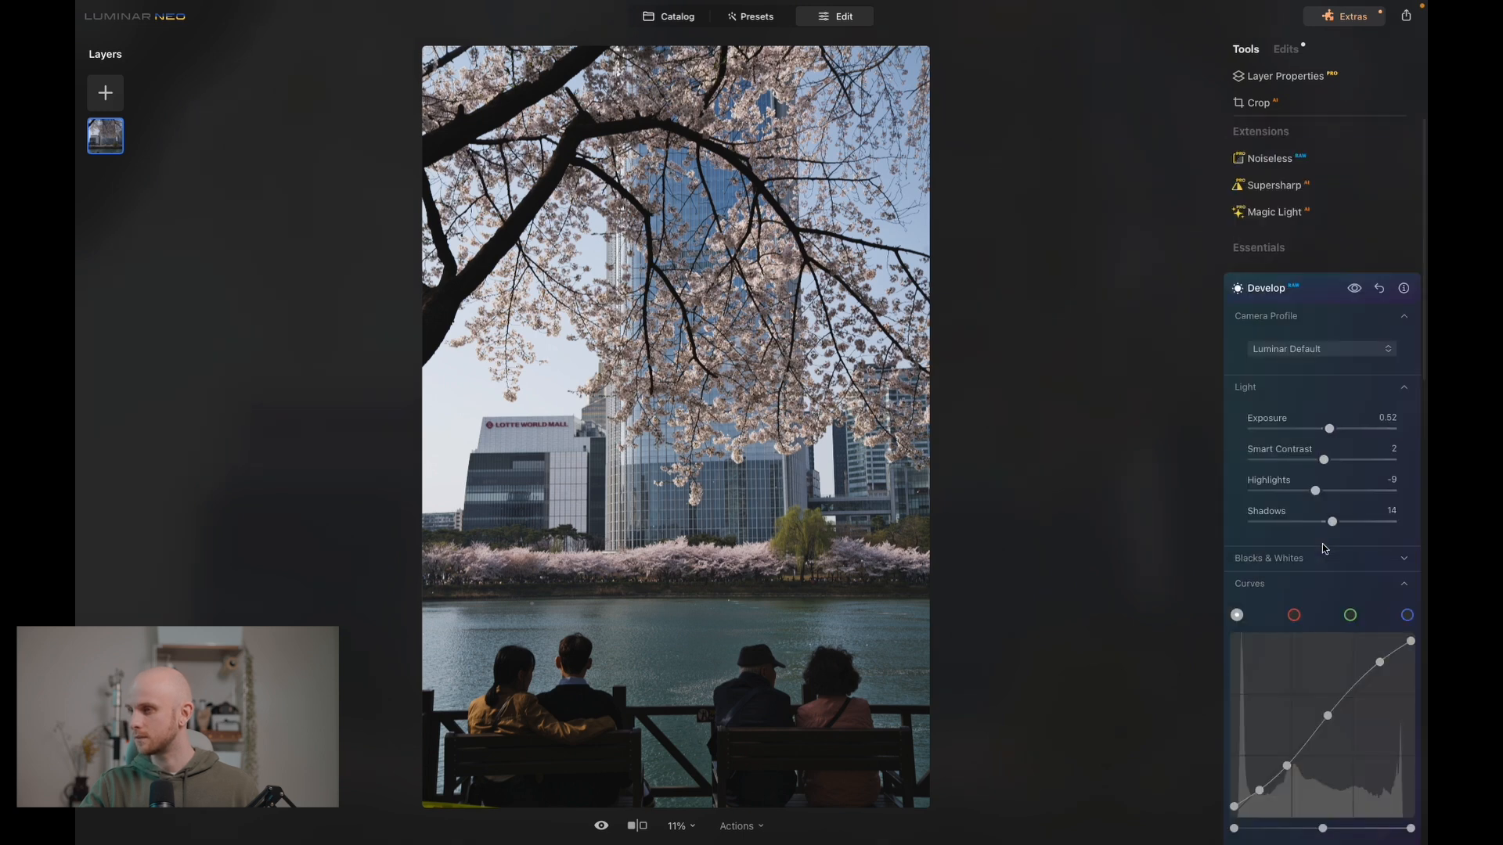
click(1319, 300)
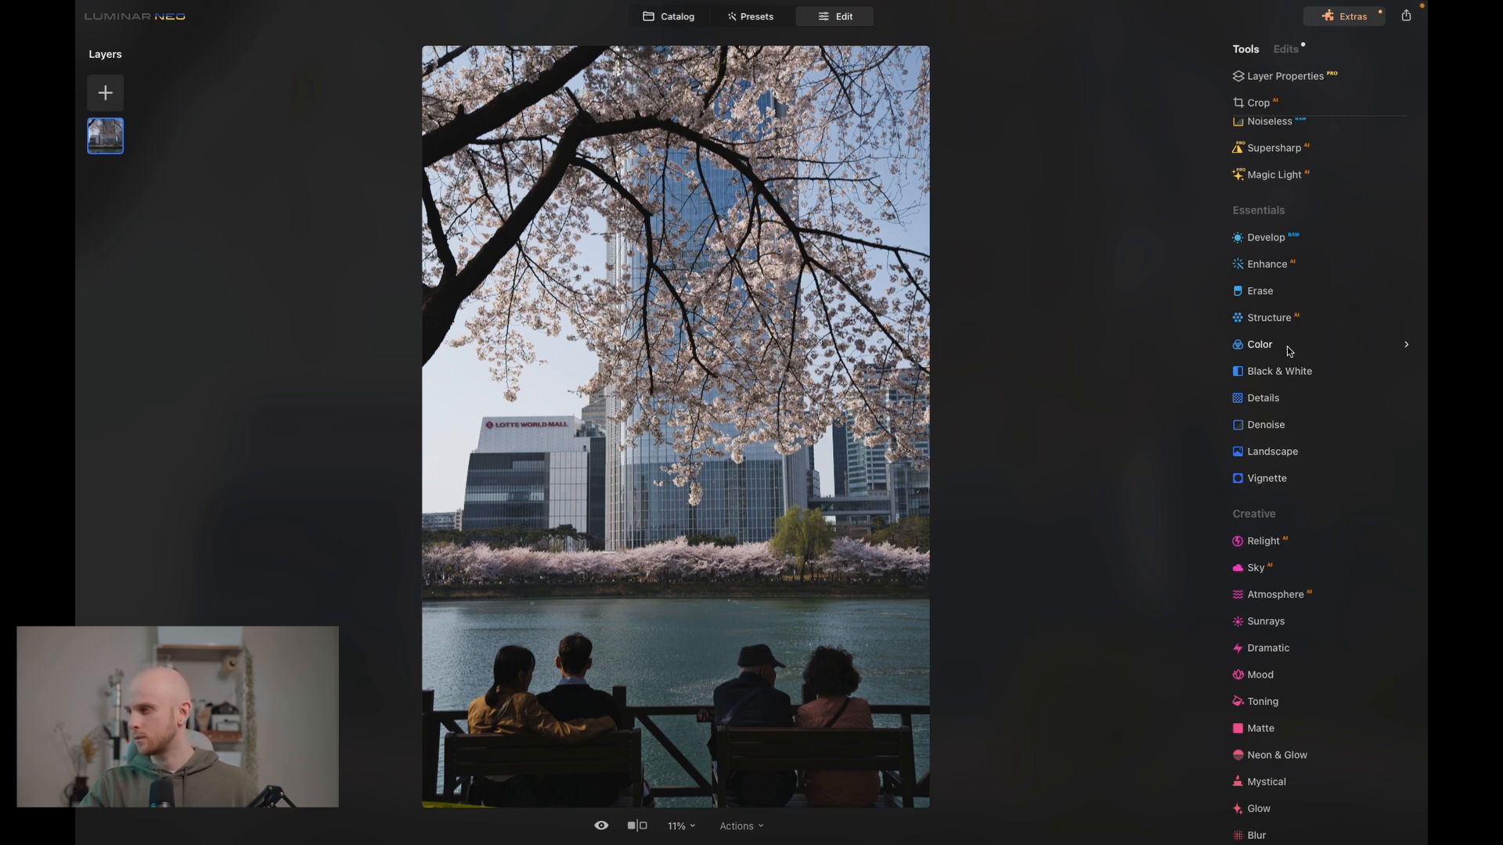
Add a subtle dark vignette to the photo with an Amount of -12.
click(1284, 478)
drag(1322, 561, 1312, 561)
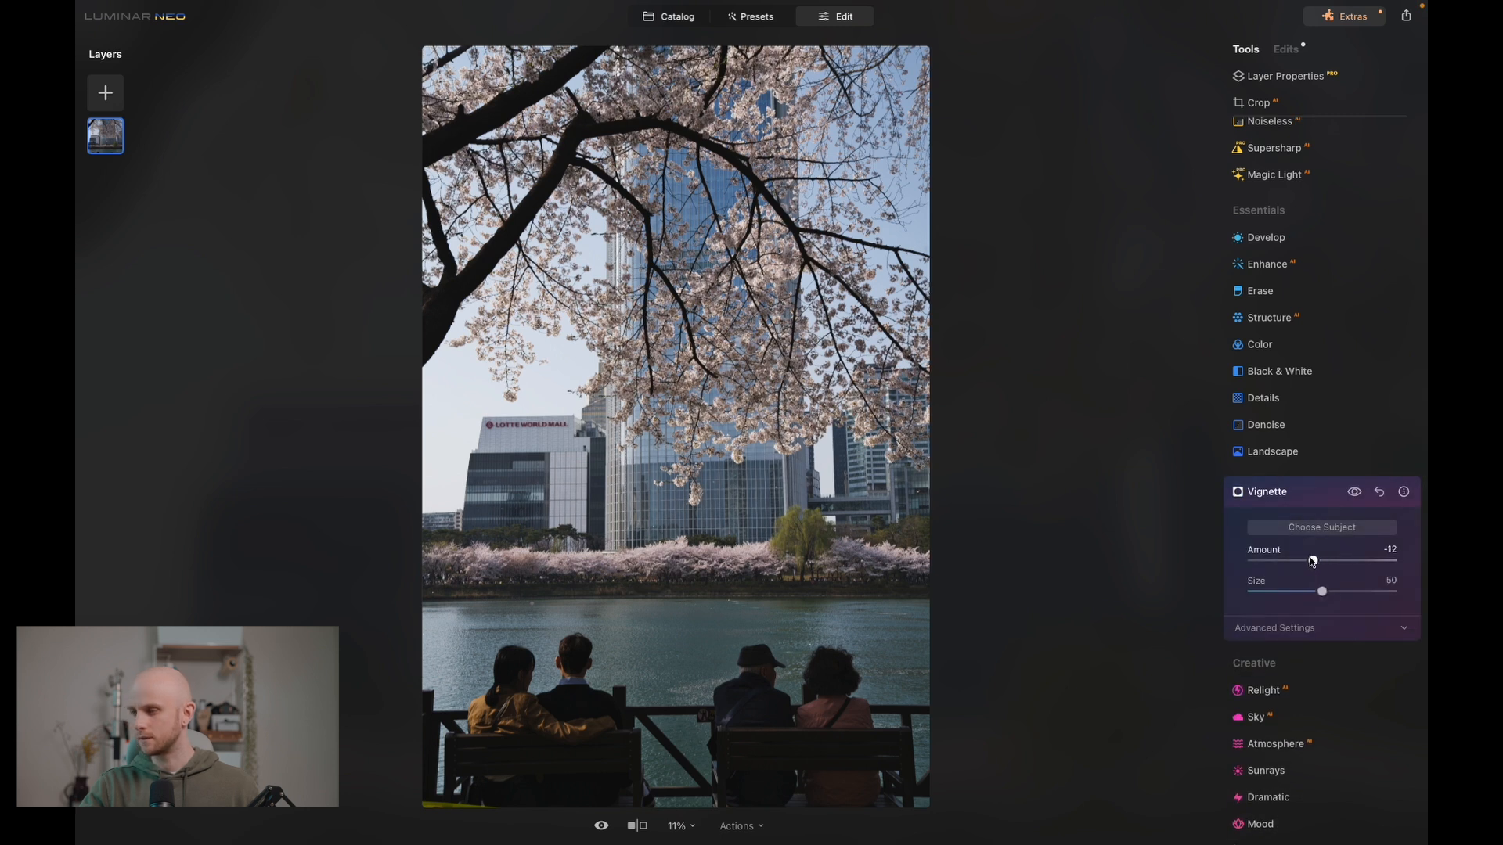
click(1322, 492)
Apply a slight positive Structure amount to the whole photo.
scroll(1322, 493, up, 1)
click(1306, 358)
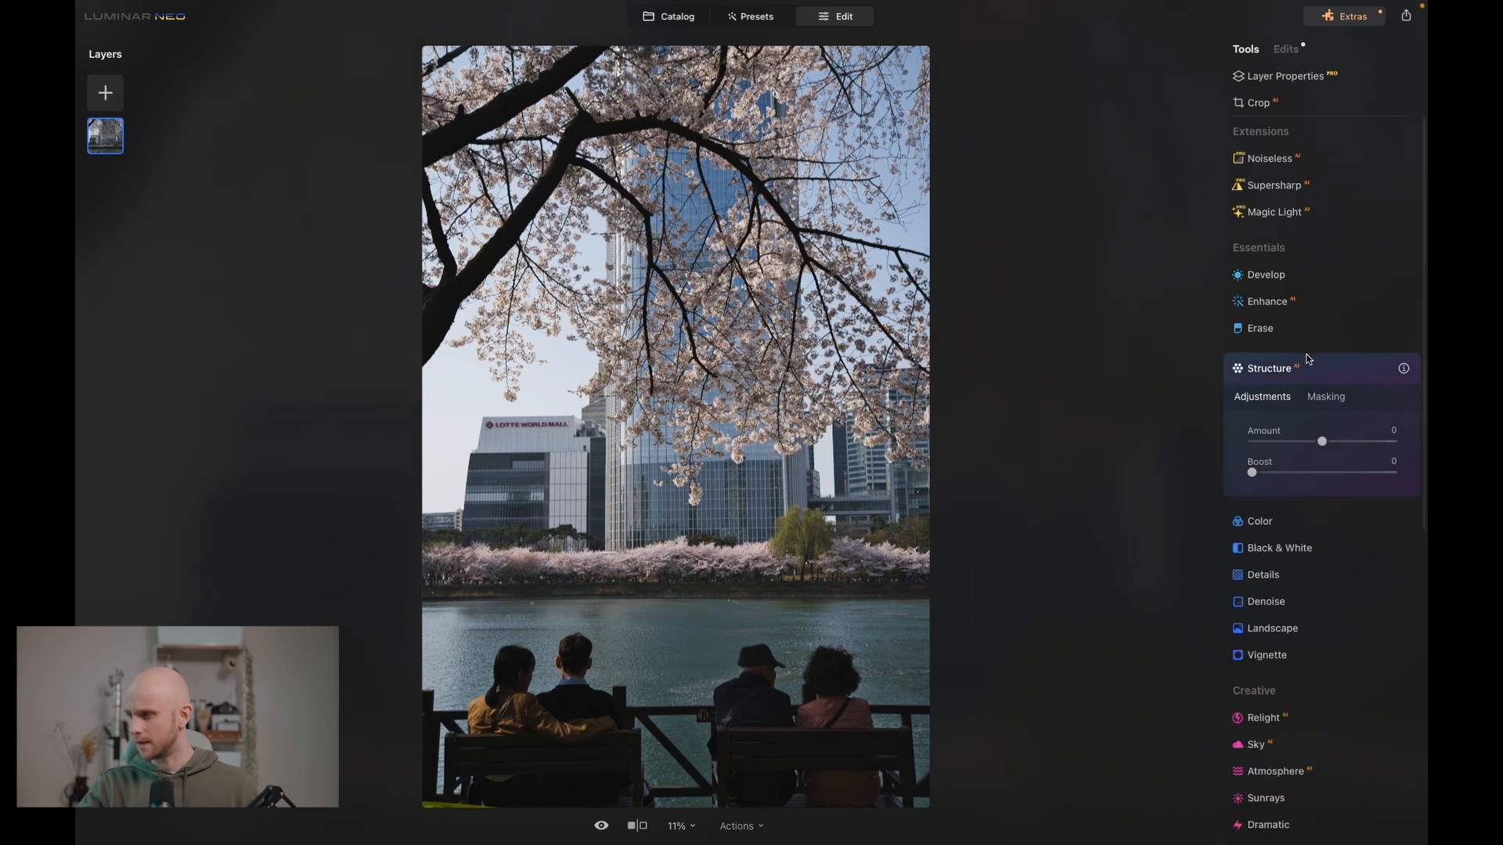
drag(1321, 445, 1333, 445)
click(1323, 370)
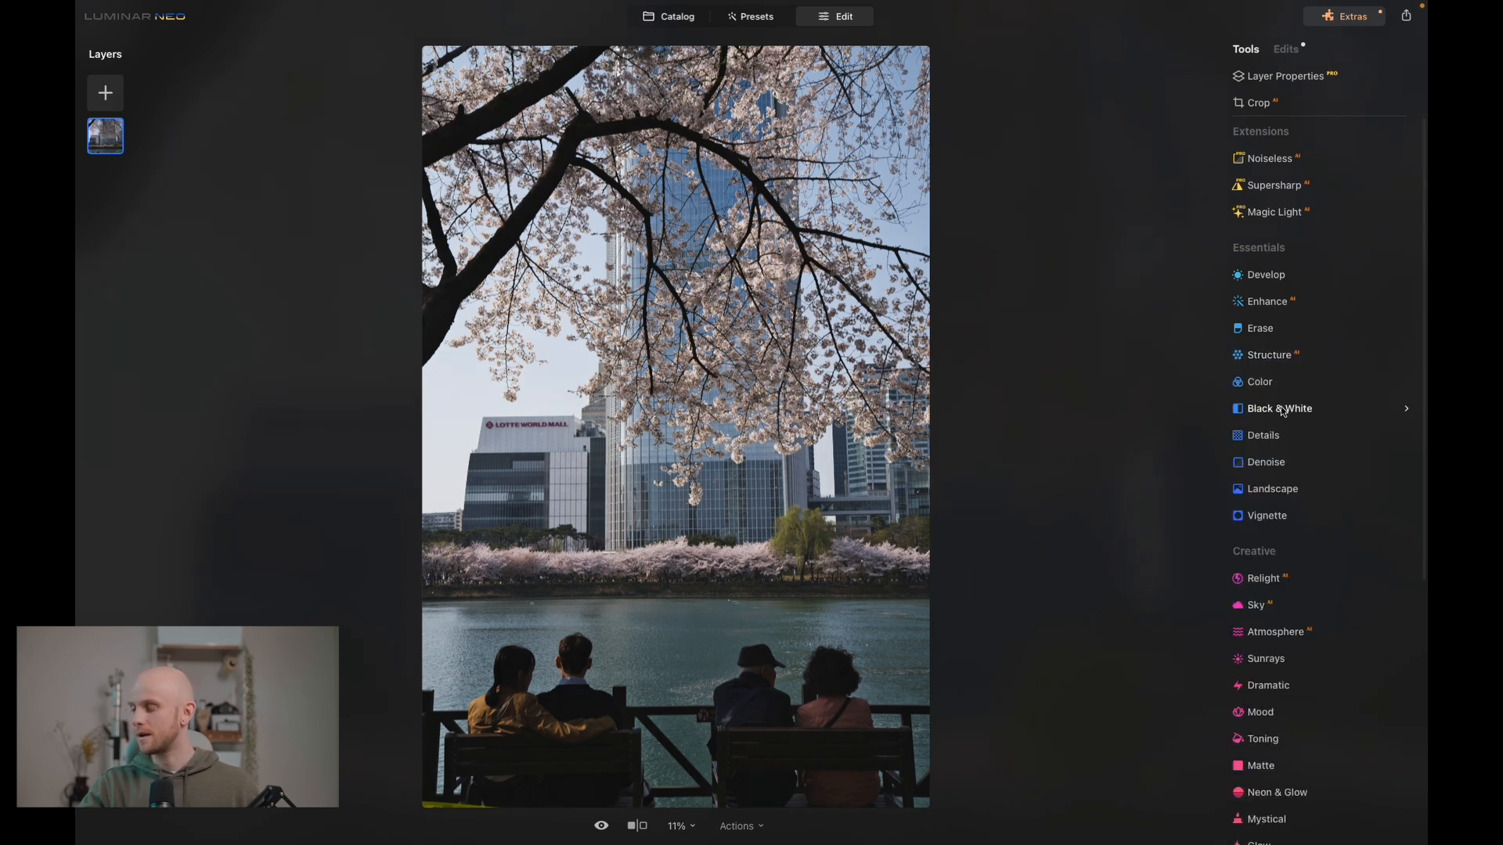
Mask a new Develop adjustment with a linear gradient rising from the photo's bottom edge to the far riverbank.
click(1294, 275)
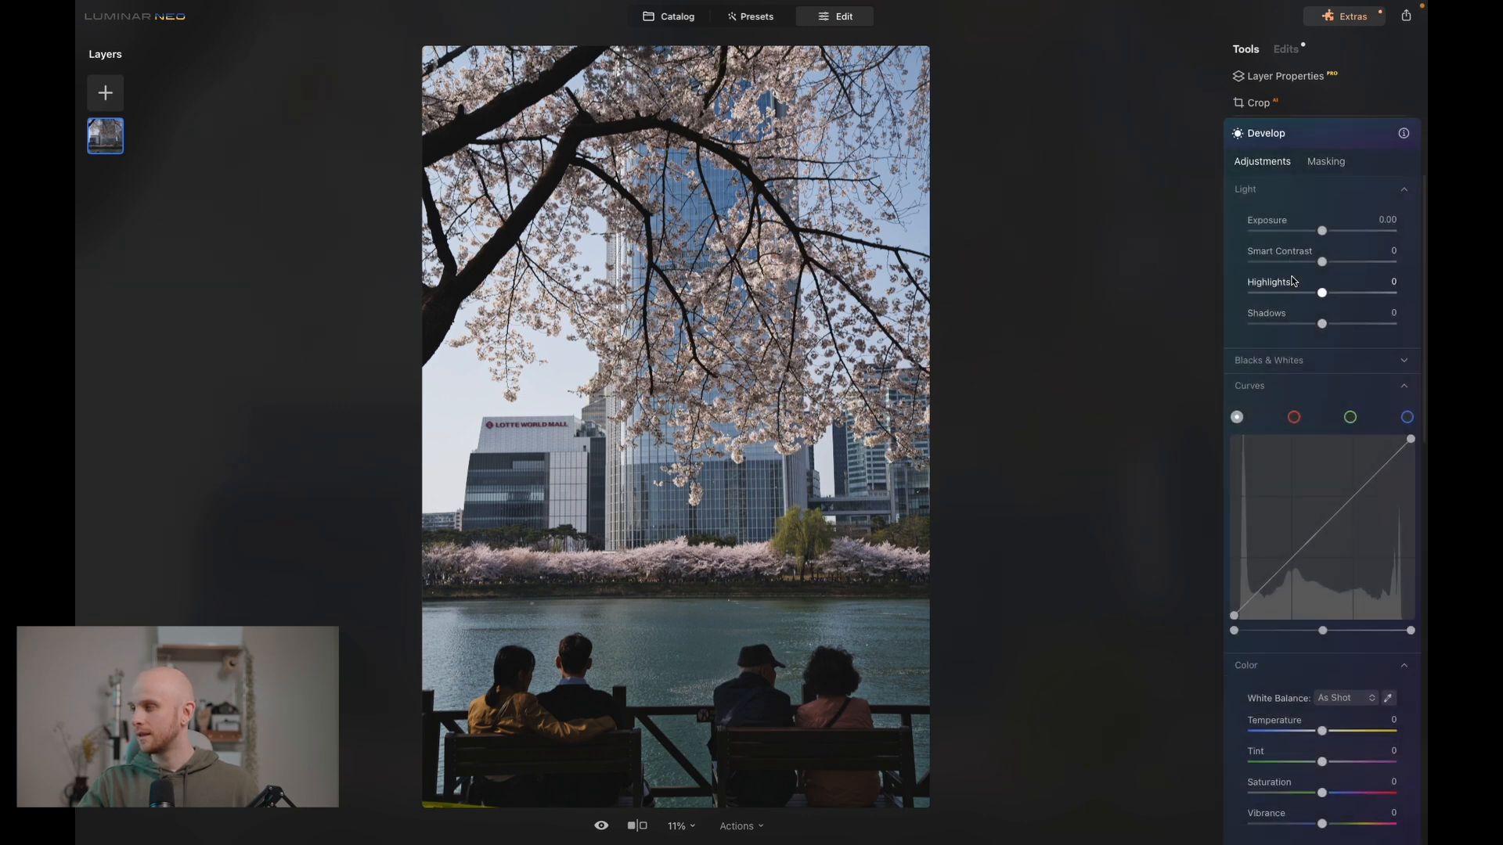
click(1327, 162)
click(1280, 214)
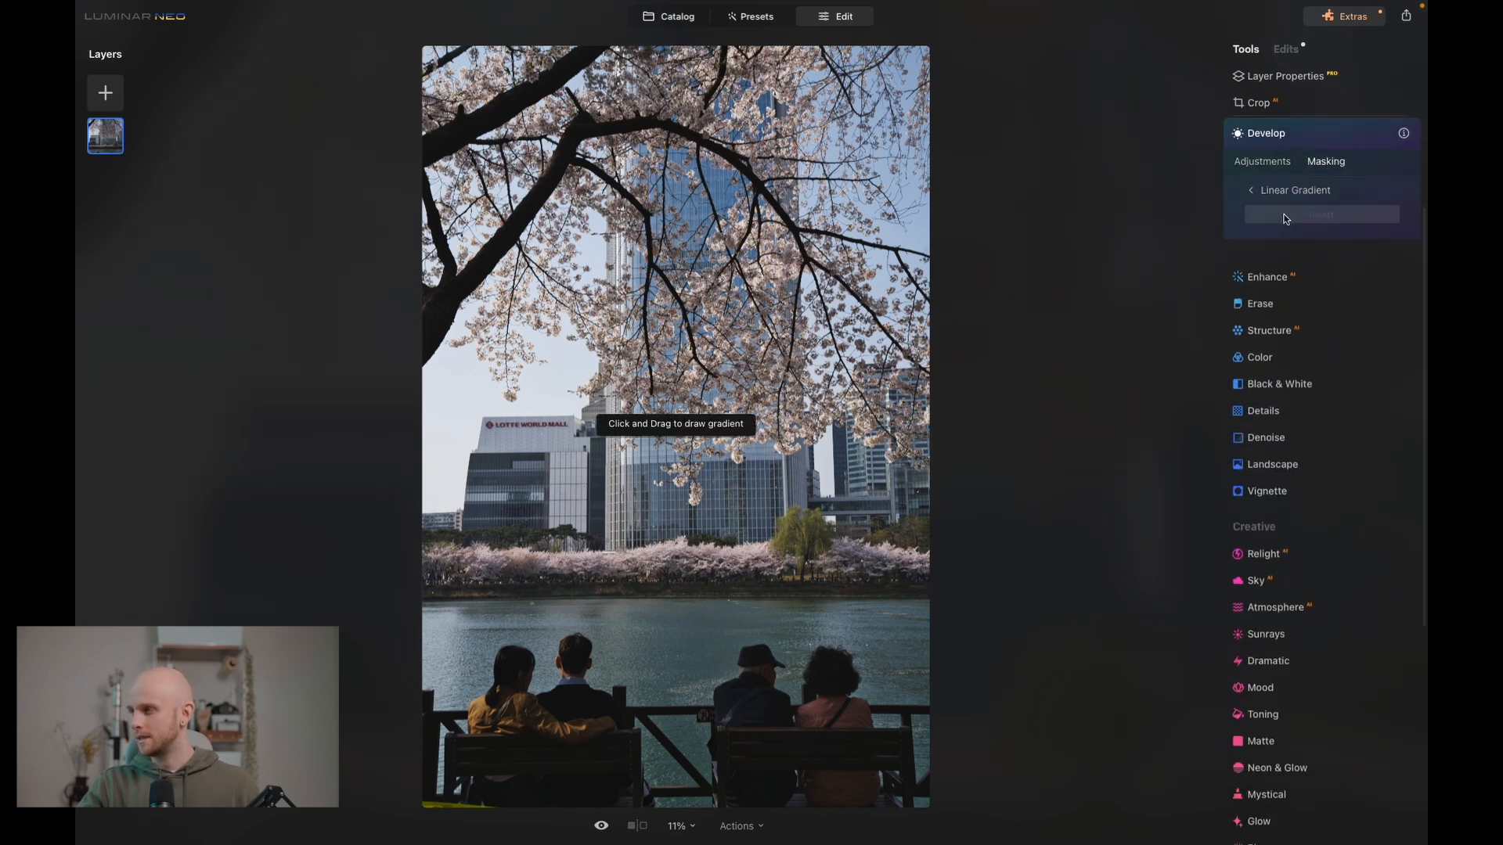
drag(652, 801, 646, 562)
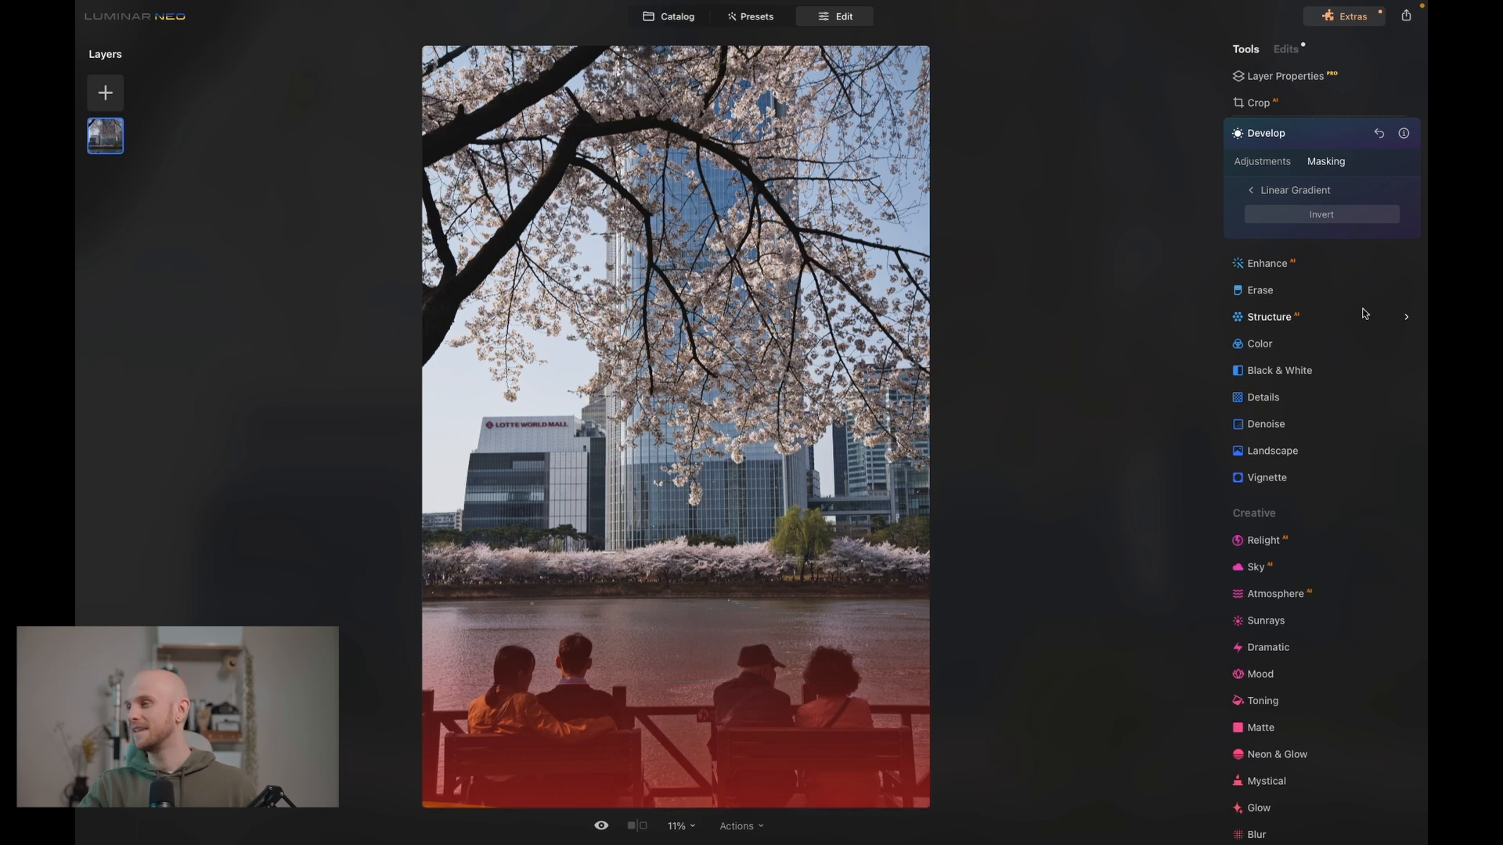
click(1312, 192)
Brighten the gradient-masked foreground with Exposure 1.24 and Shadows 16, and compare the photo with and without the adjustment.
click(1262, 162)
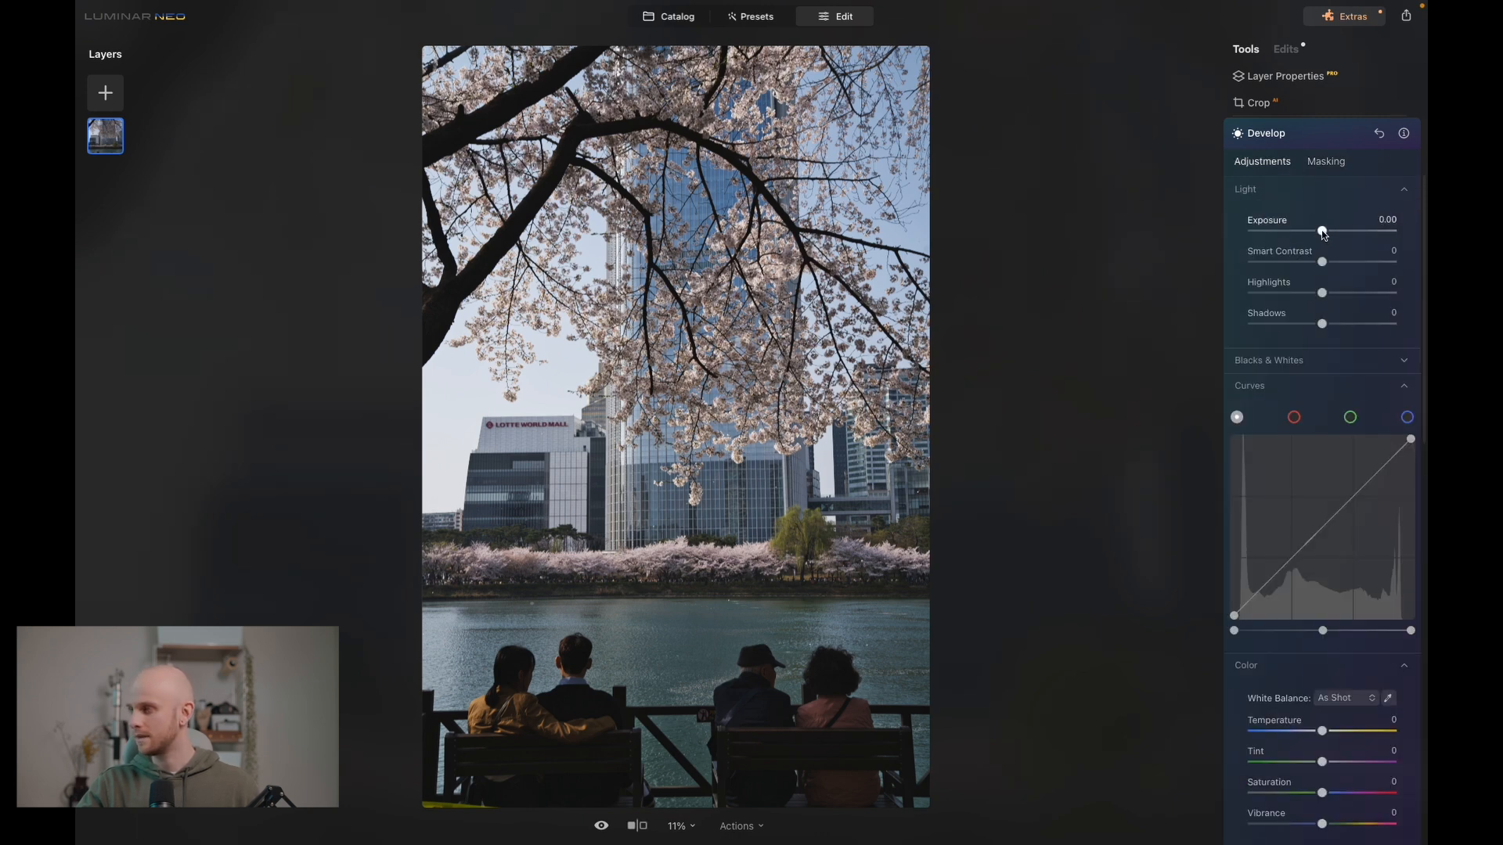
drag(1323, 232, 1333, 234)
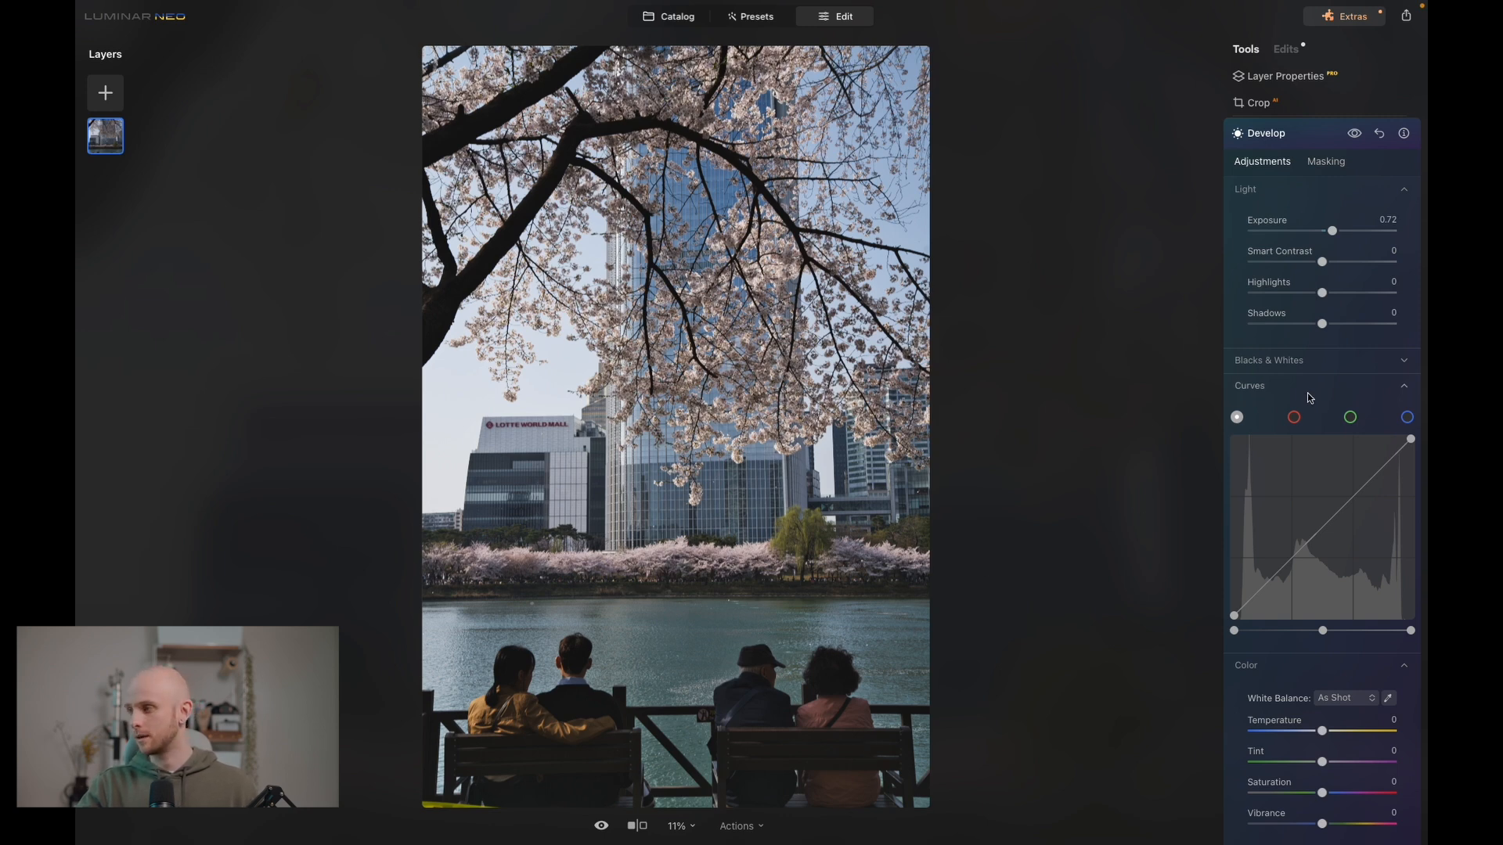
drag(1332, 231, 1335, 231)
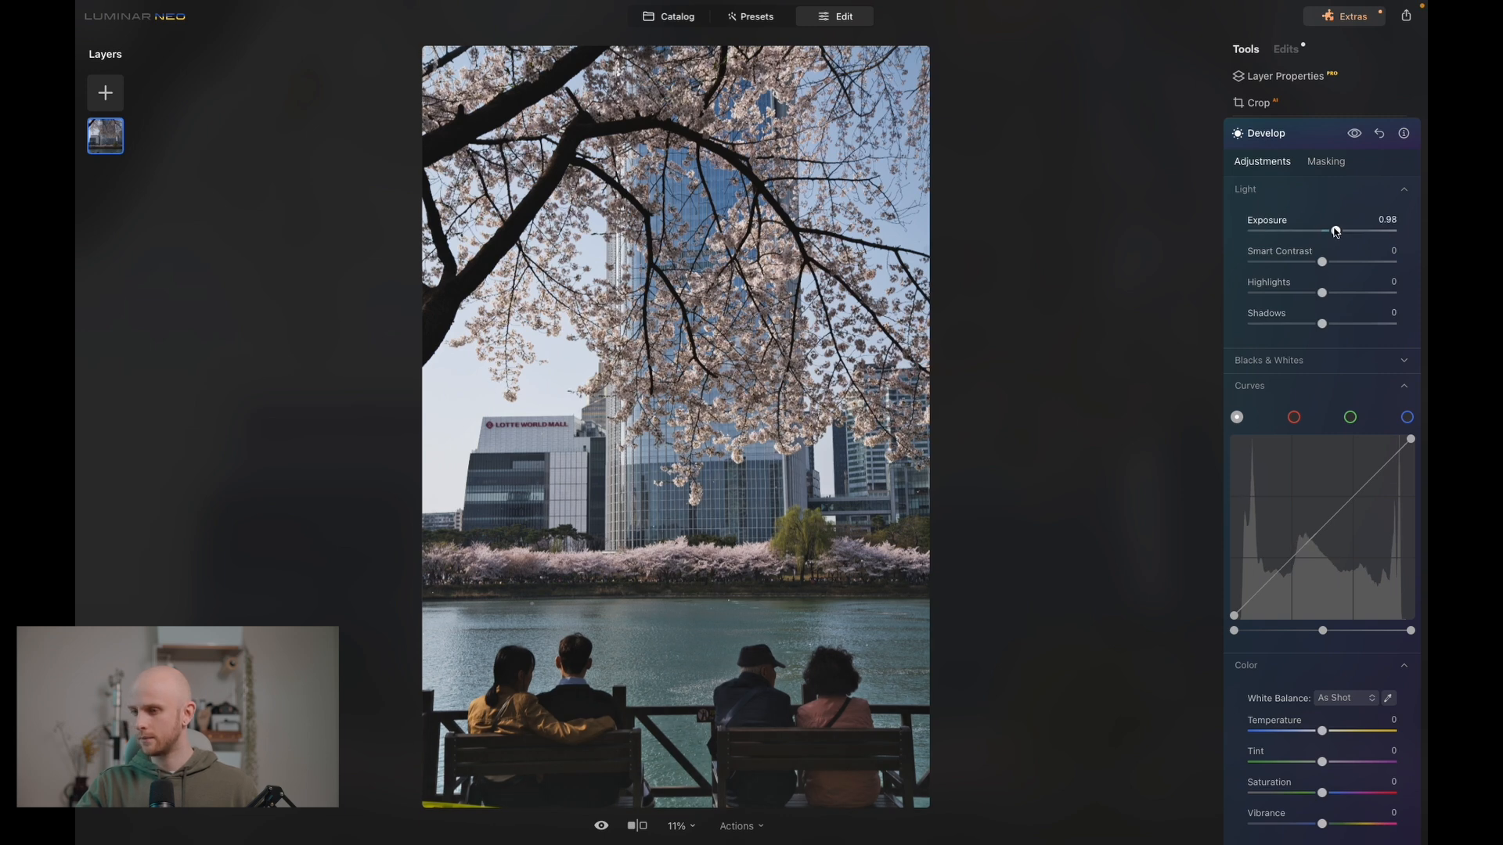
drag(1323, 324, 1334, 324)
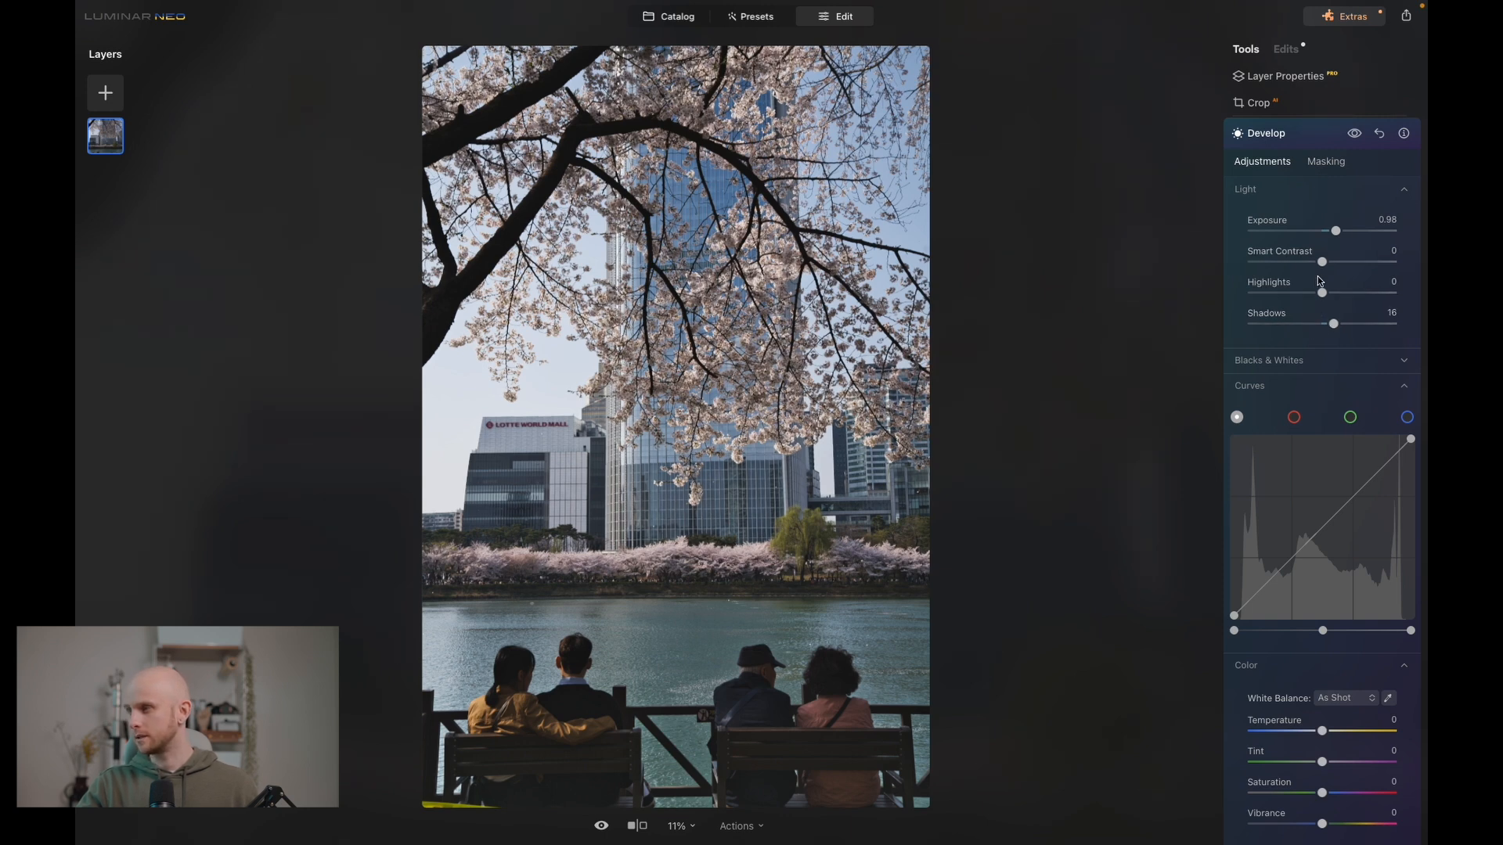
drag(1337, 232, 1340, 231)
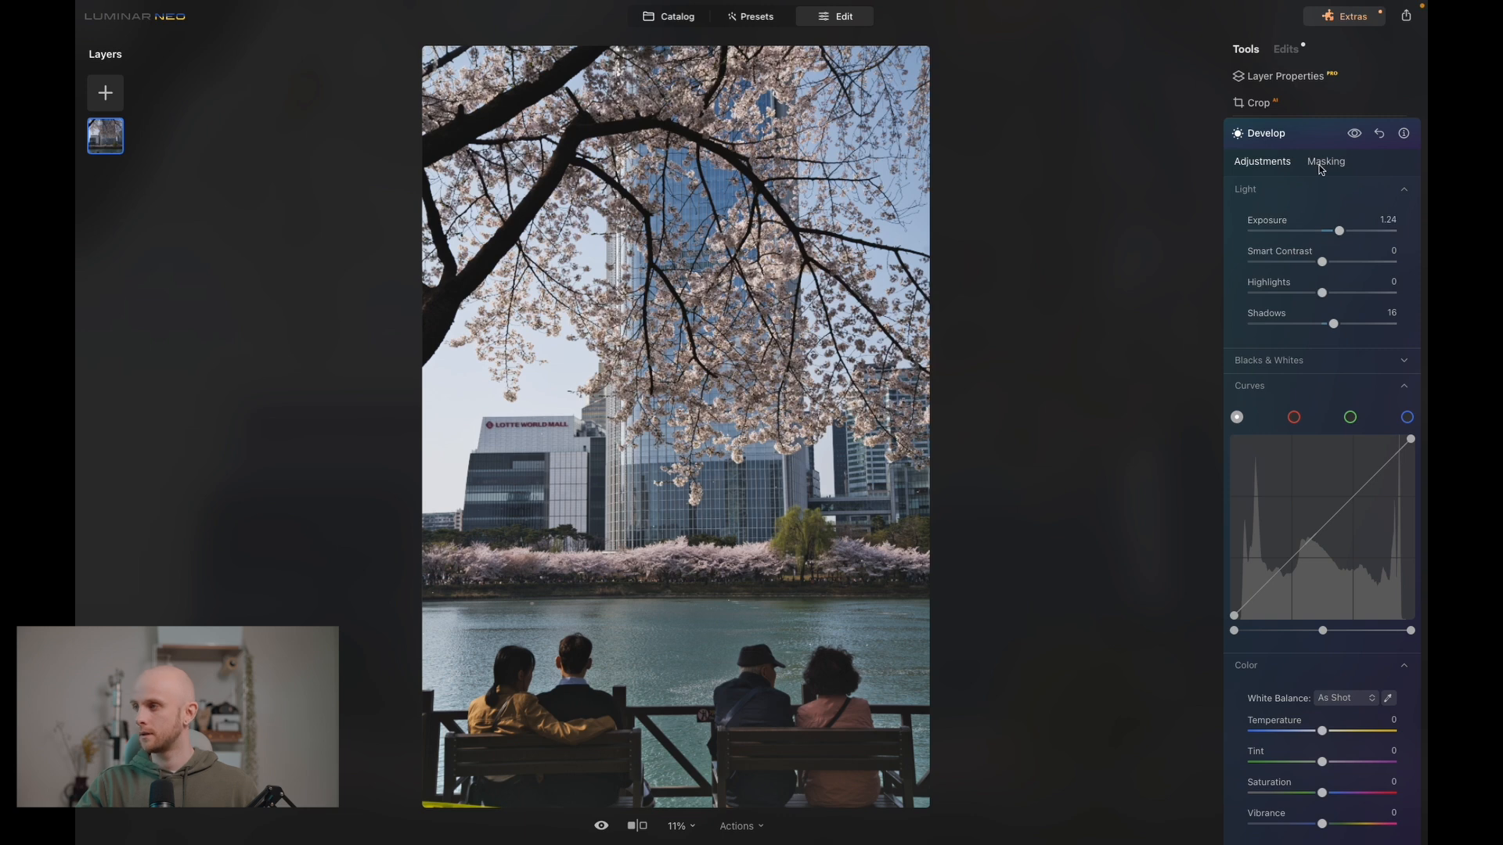
click(1353, 136)
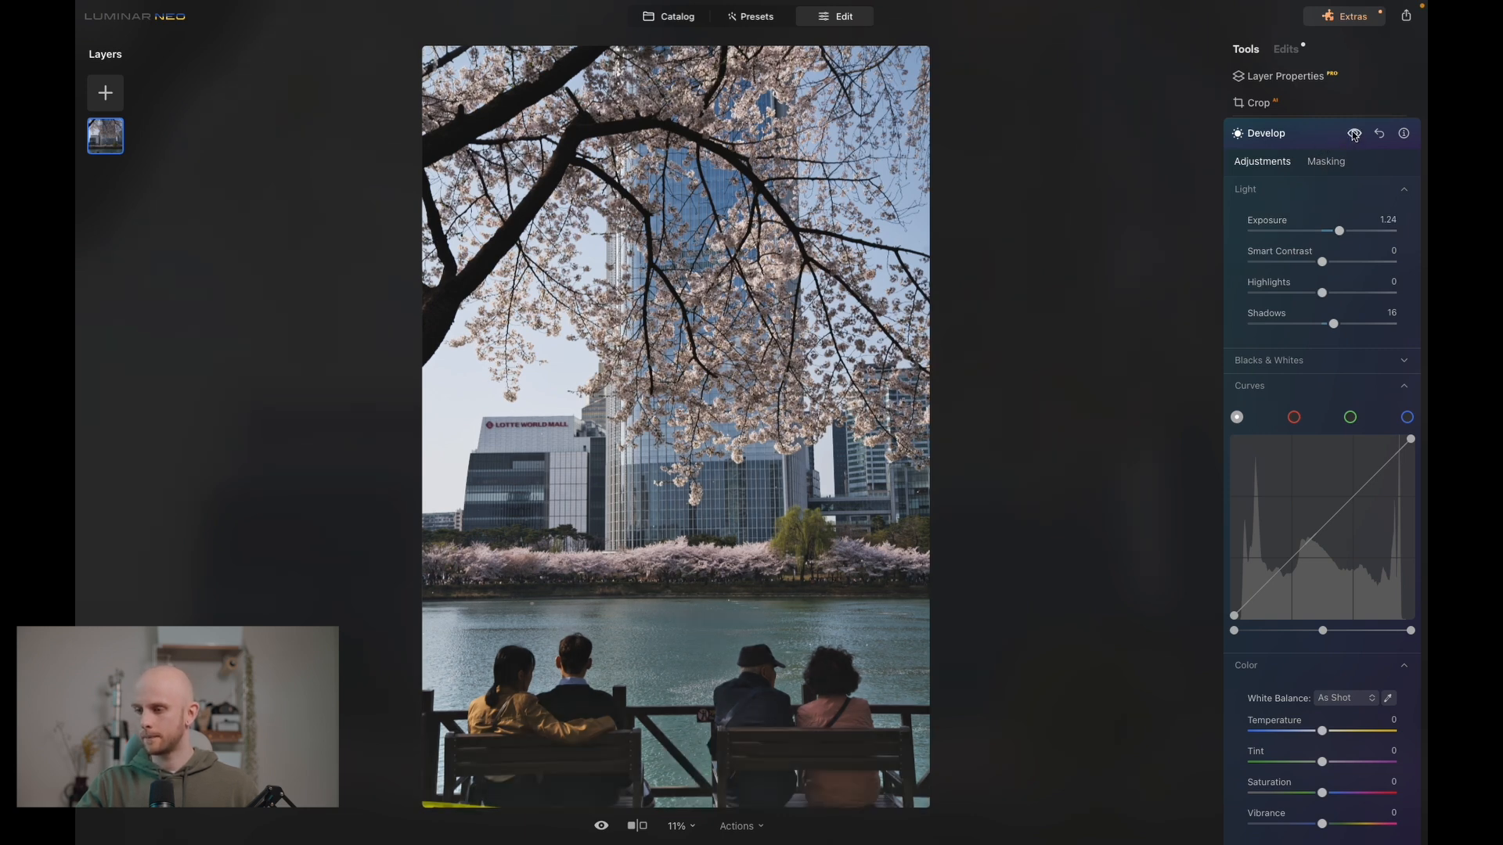
click(1323, 134)
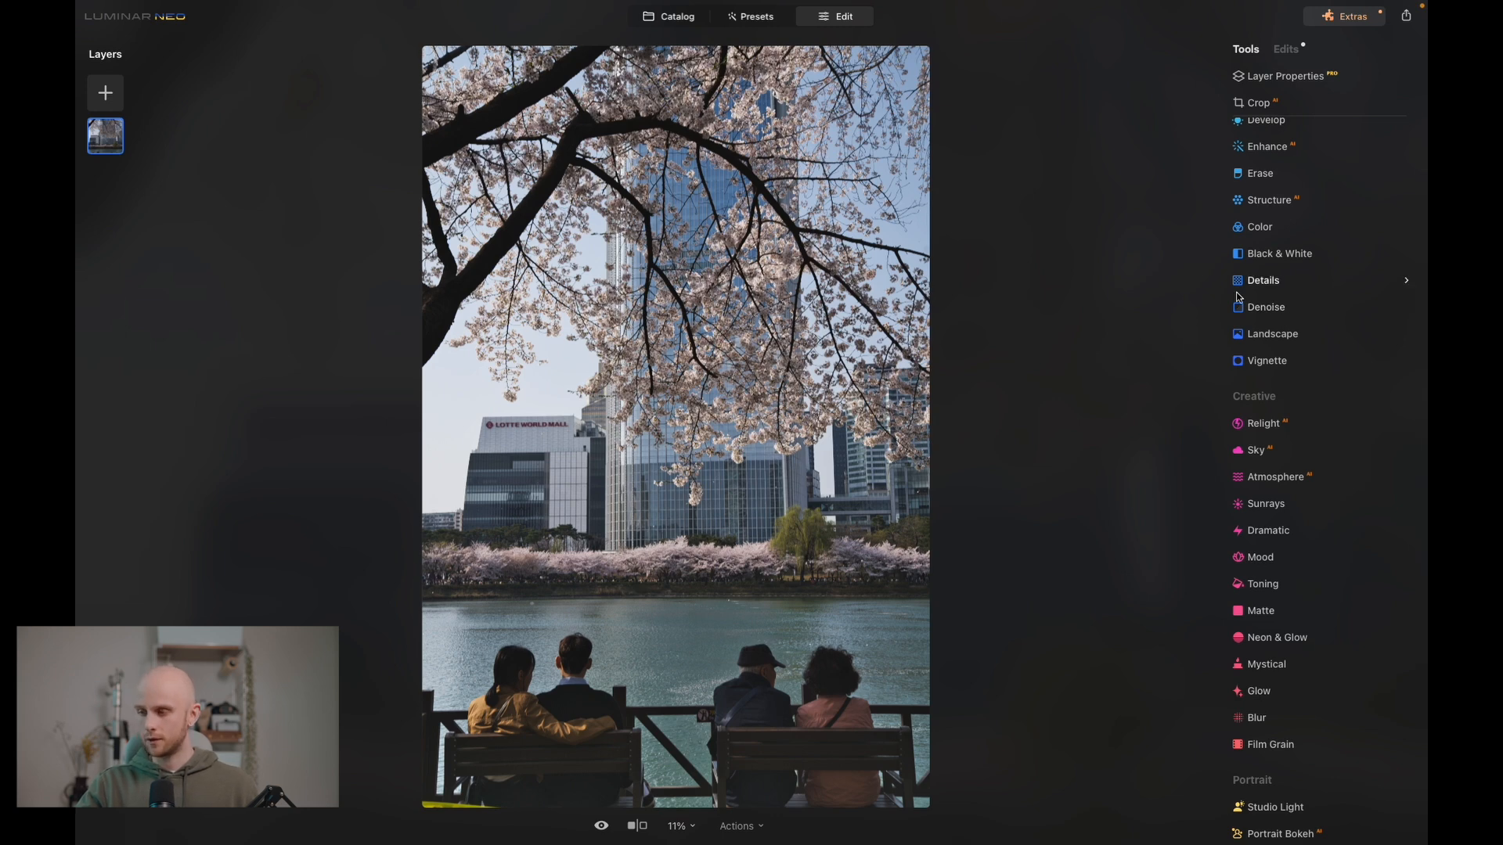
Deepen the blue of the sky with the Enhance tool.
scroll(1292, 329, up, 2)
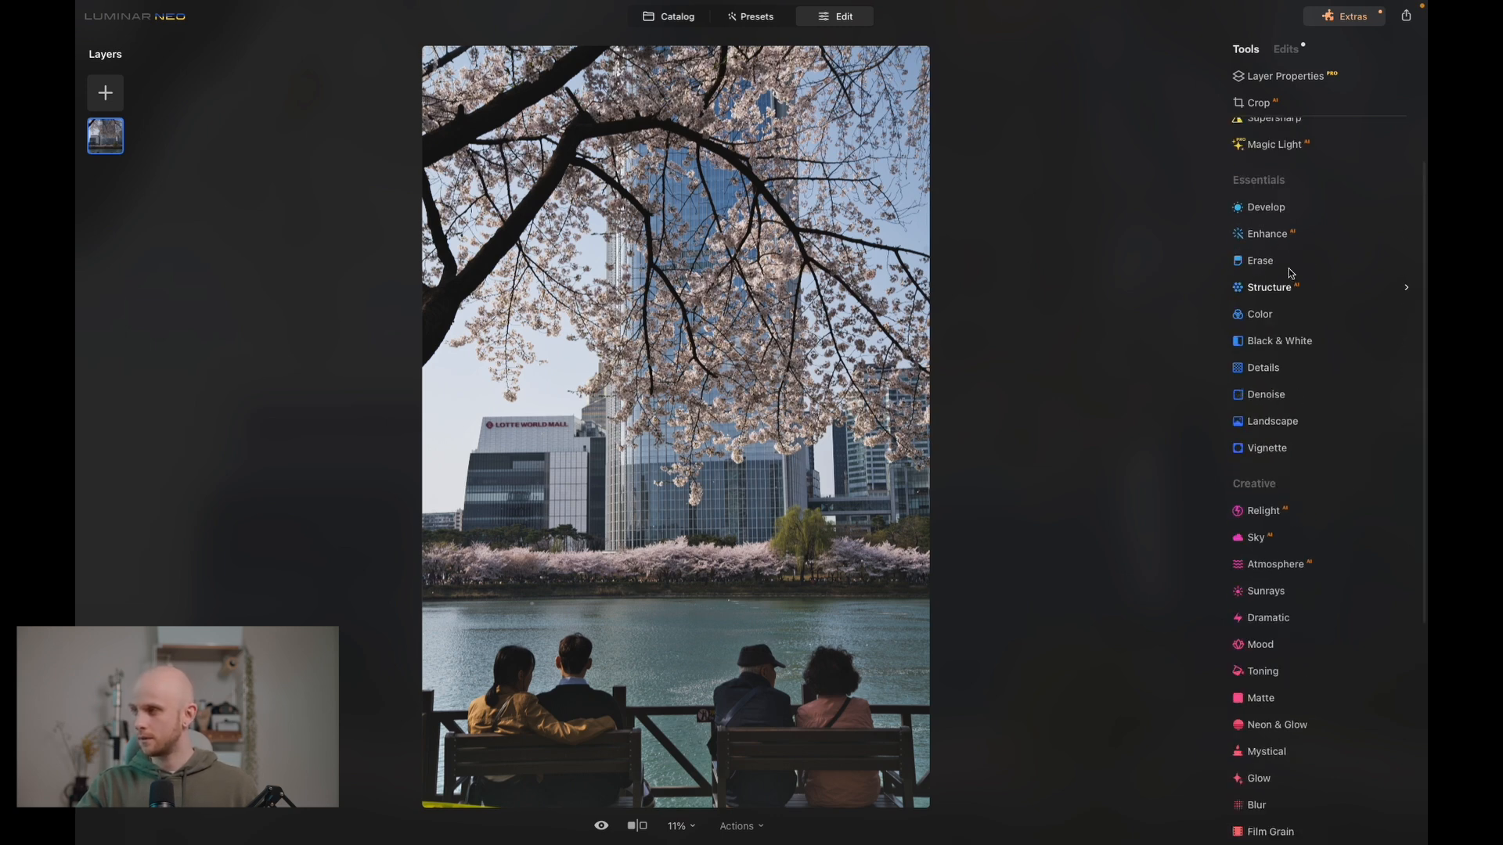
click(1270, 234)
drag(1279, 356, 1322, 366)
click(1328, 249)
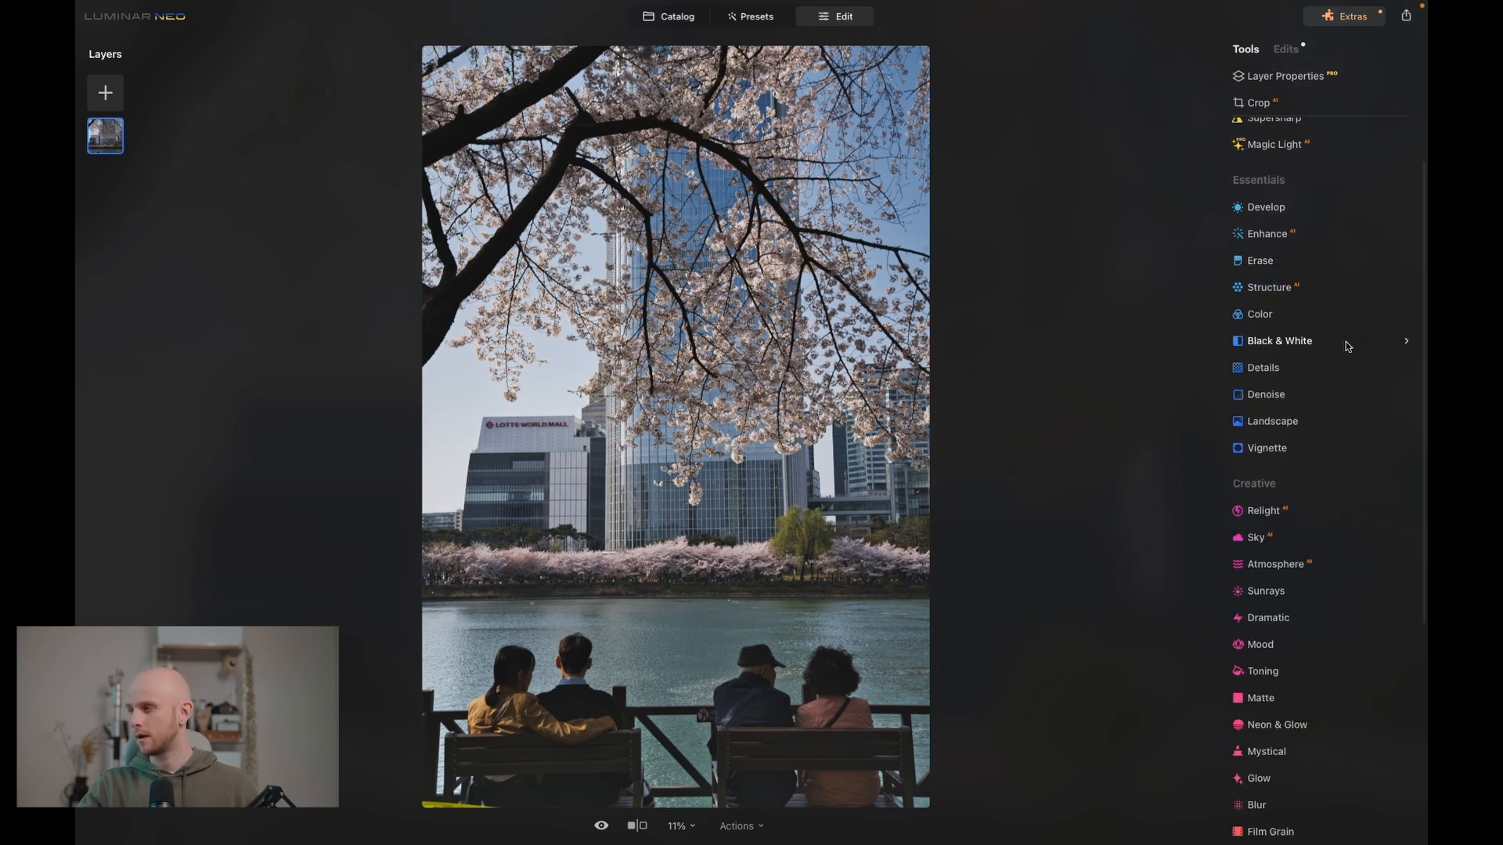
Cool the shadows in Color Harmony's Color Balance with Cyan-Red -4 and Yellow-Blue 3.
scroll(1314, 501, down, 2)
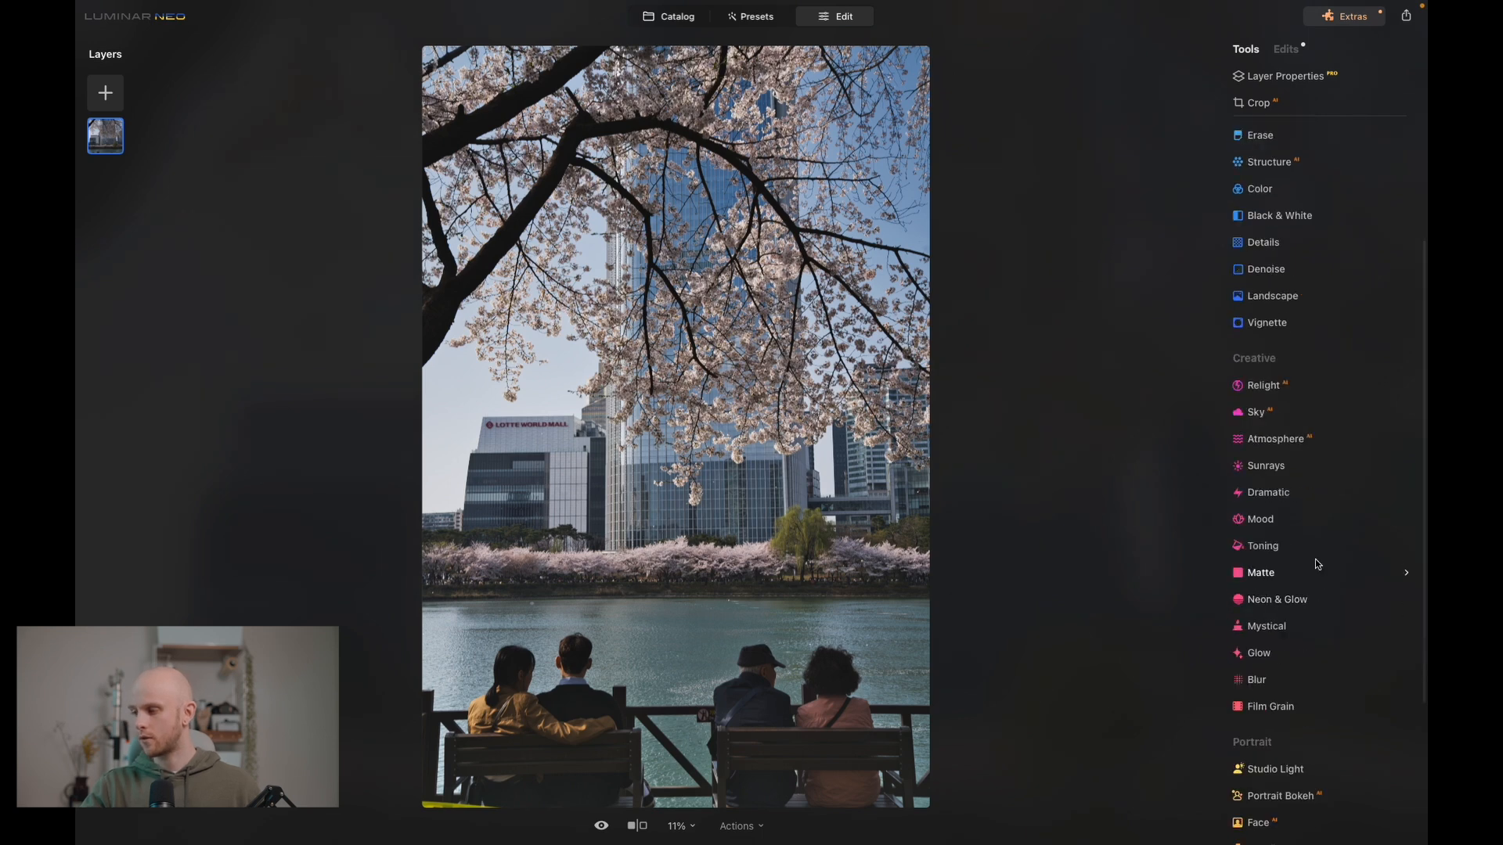
scroll(1314, 548, down, 3)
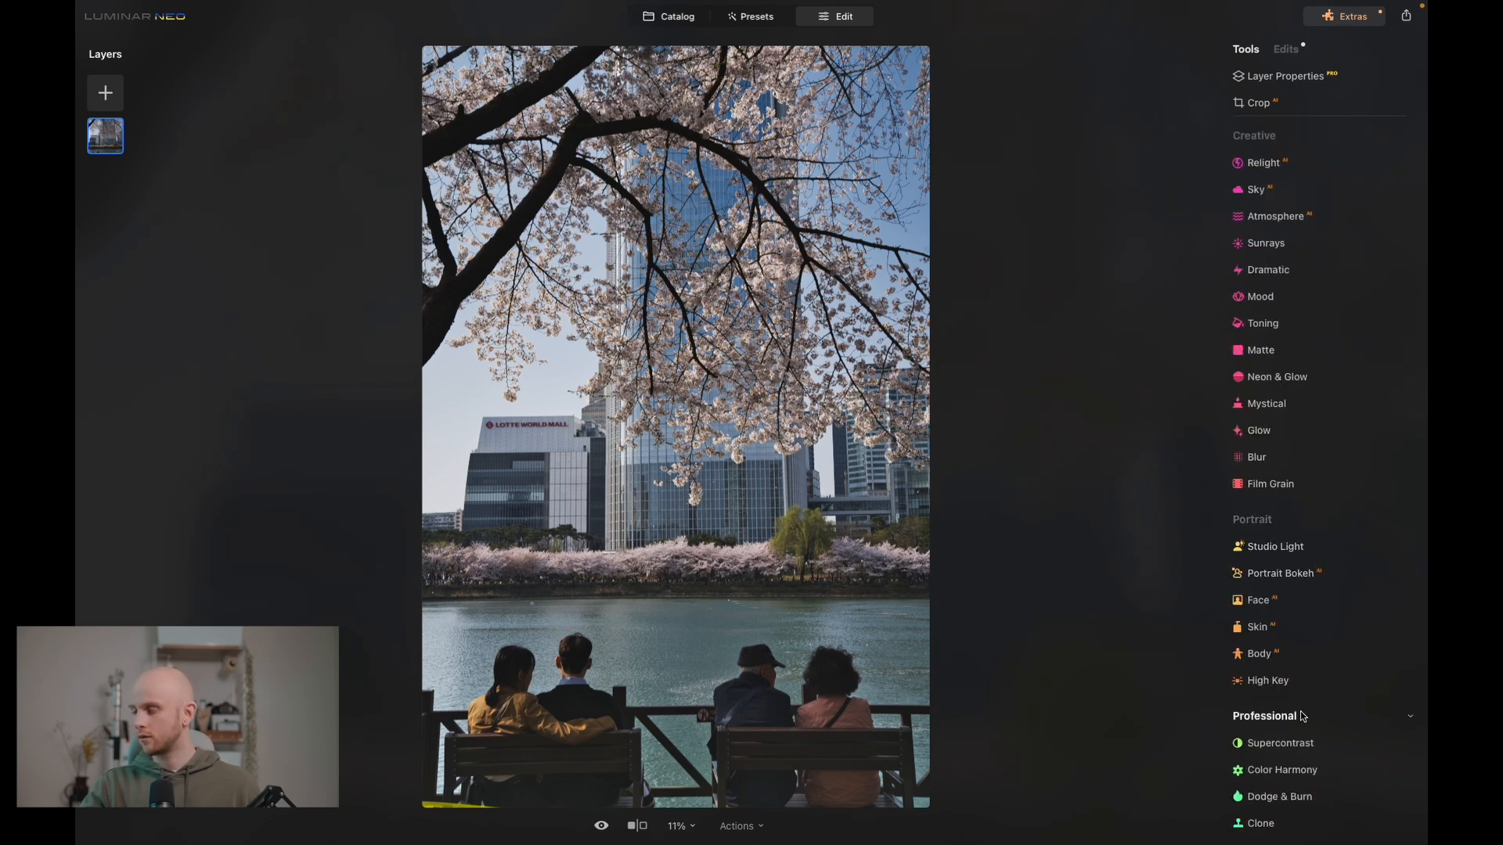
click(1283, 771)
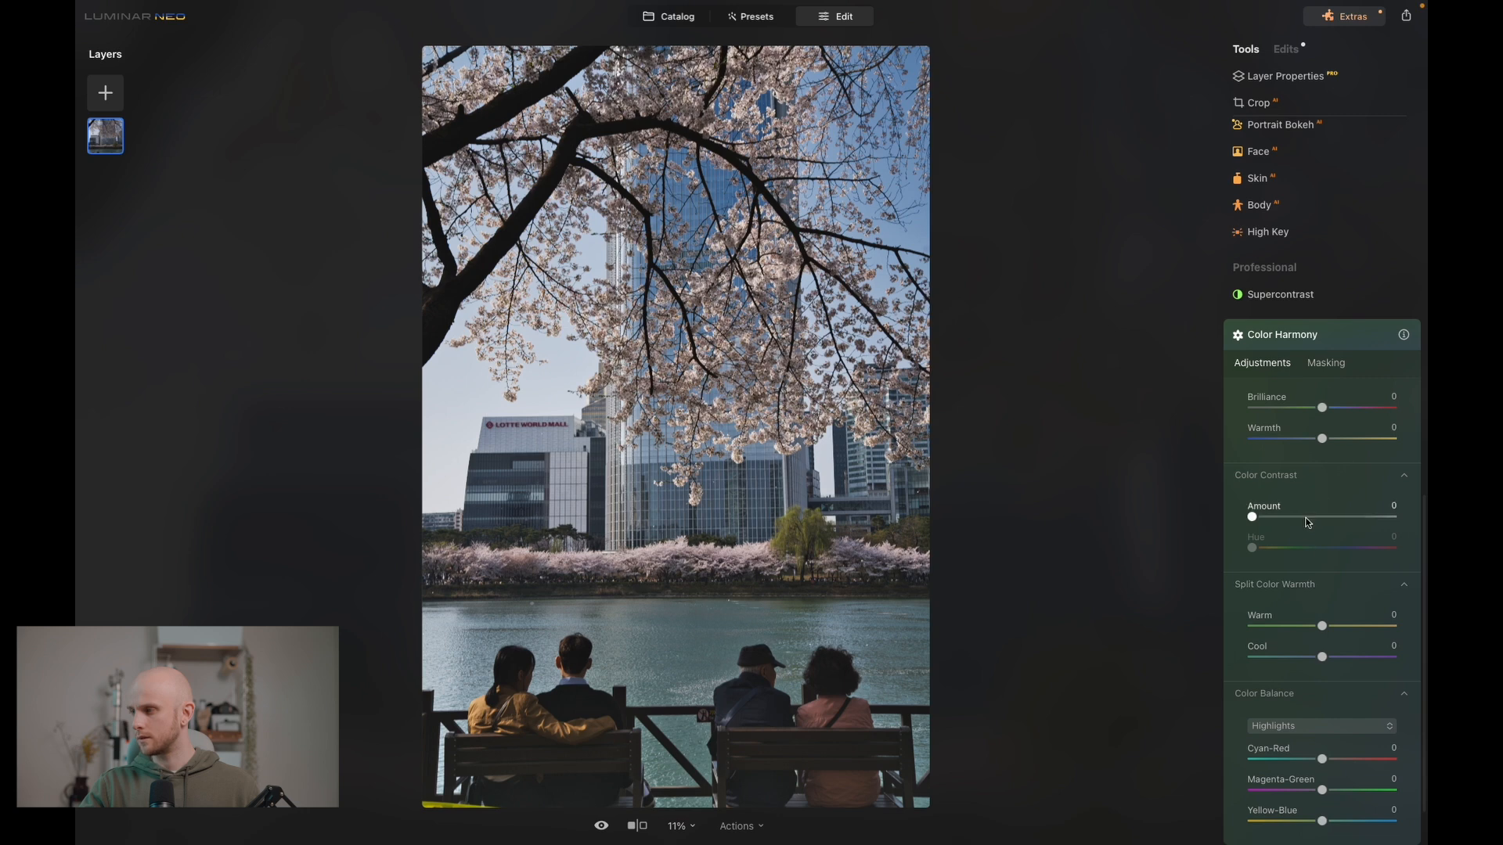
scroll(1308, 513, down, 1)
click(1299, 656)
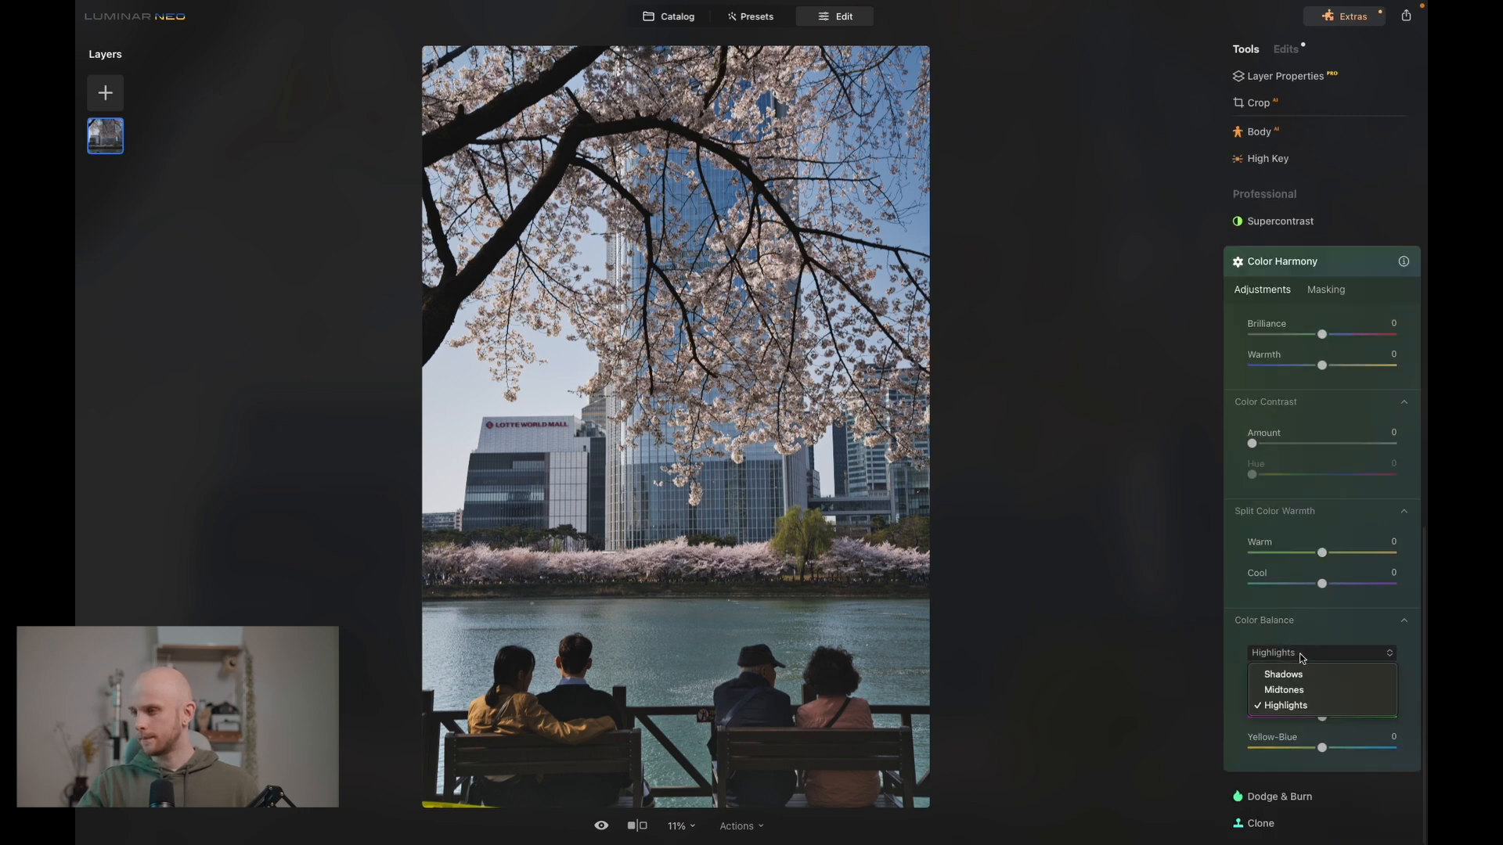
click(1298, 674)
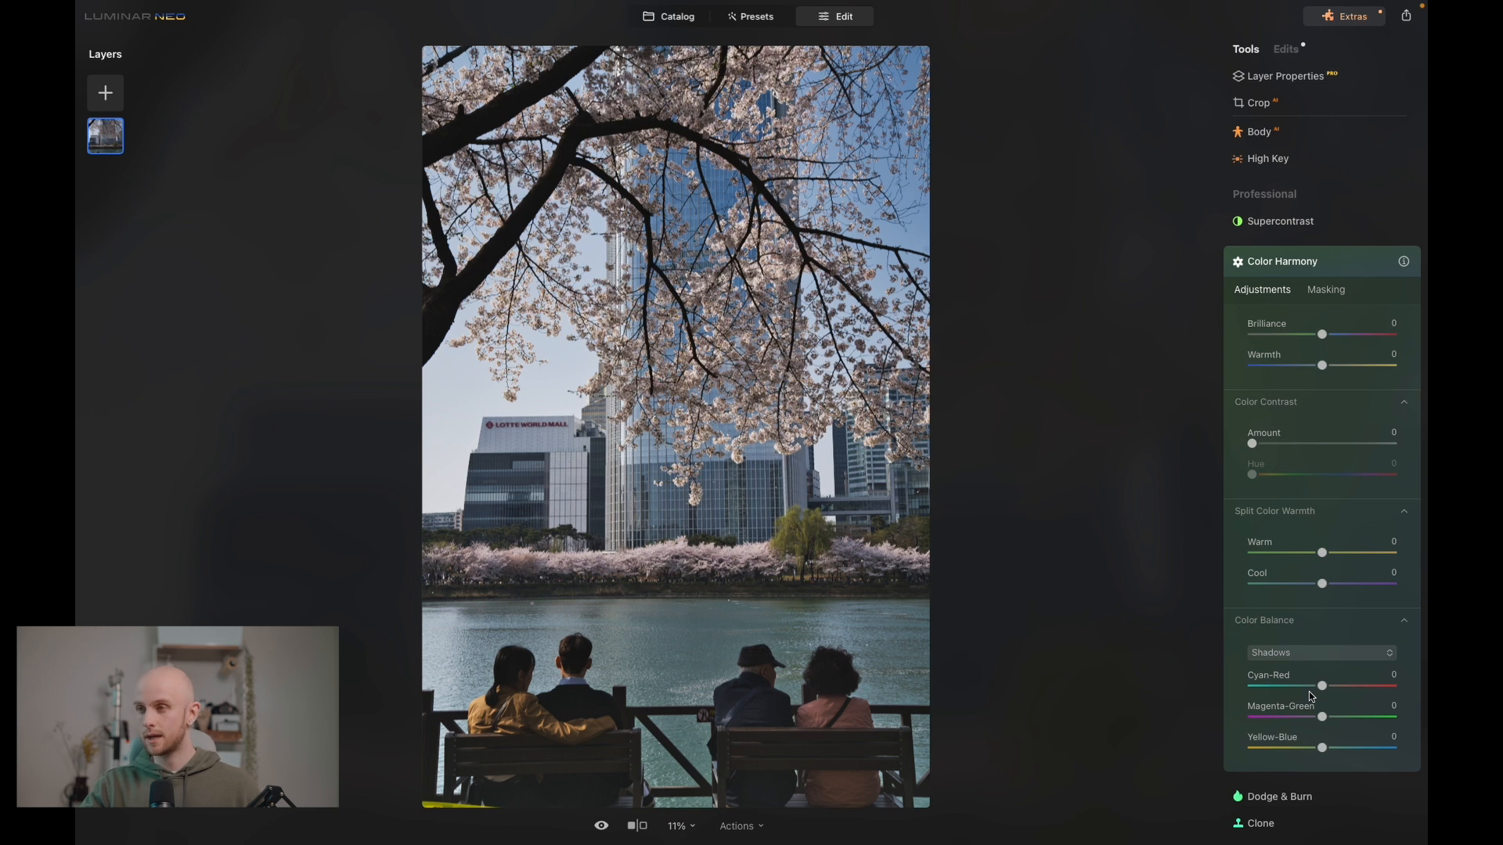
drag(1320, 686, 1318, 688)
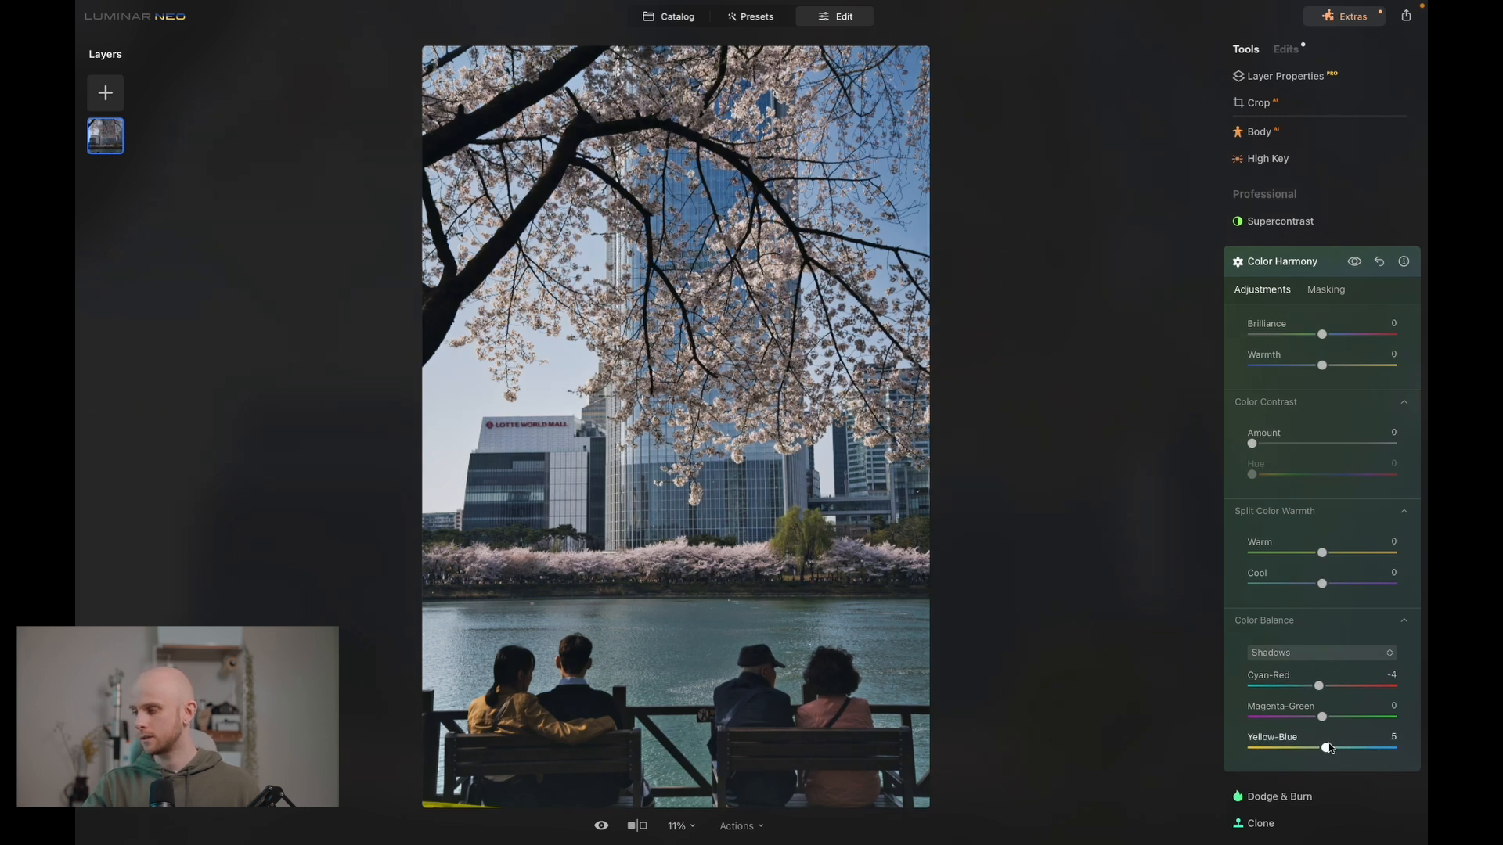
Set the midtones' Cyan-Red color balance to 2.
click(1323, 652)
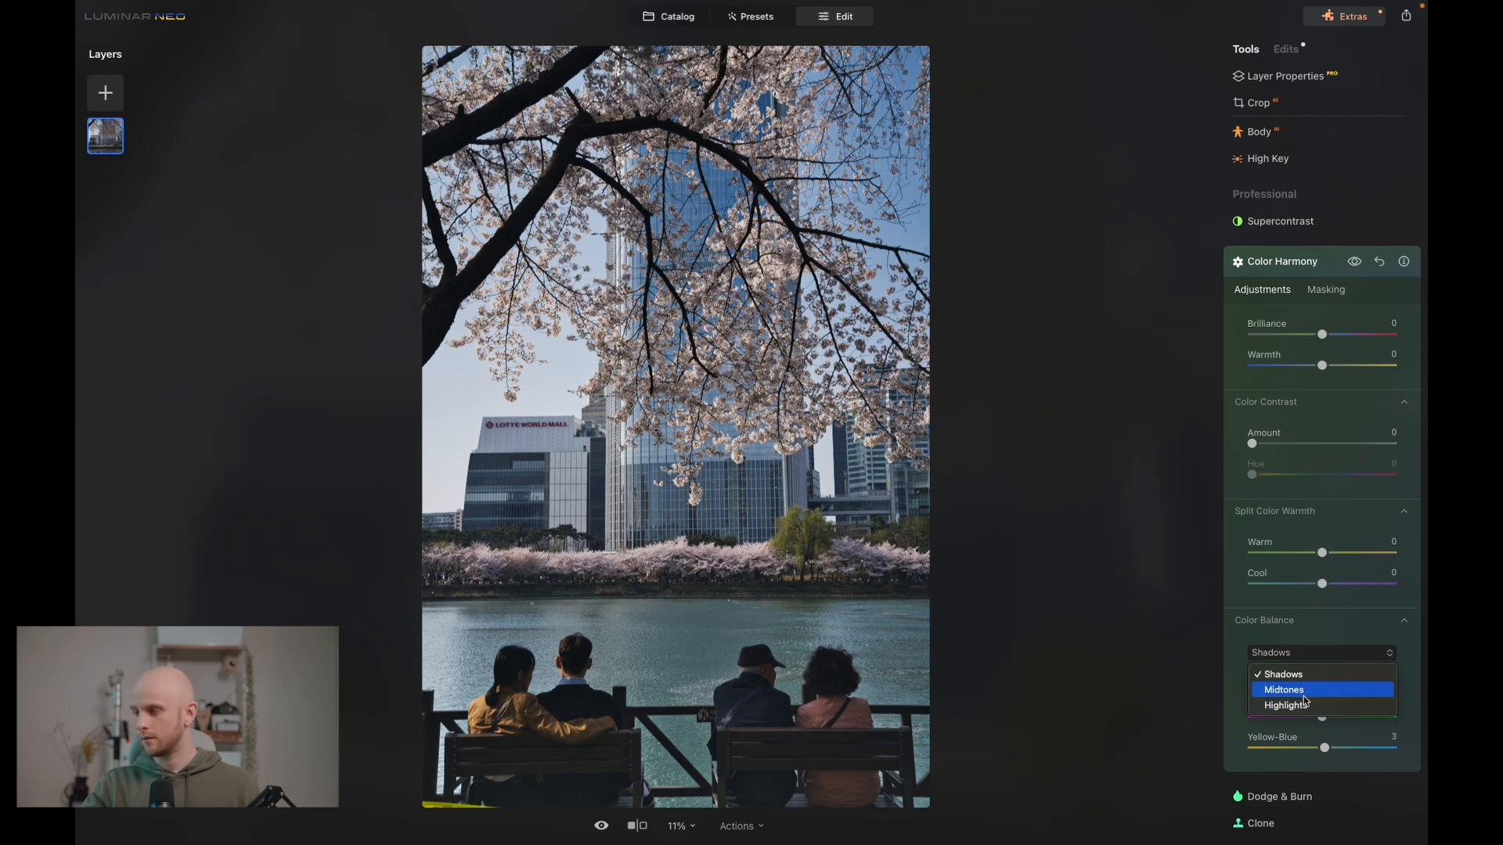
click(1303, 690)
mouse_move(1323, 686)
mouse_down()
mouse_move(1288, 684)
mouse_move(1305, 689)
mouse_up()
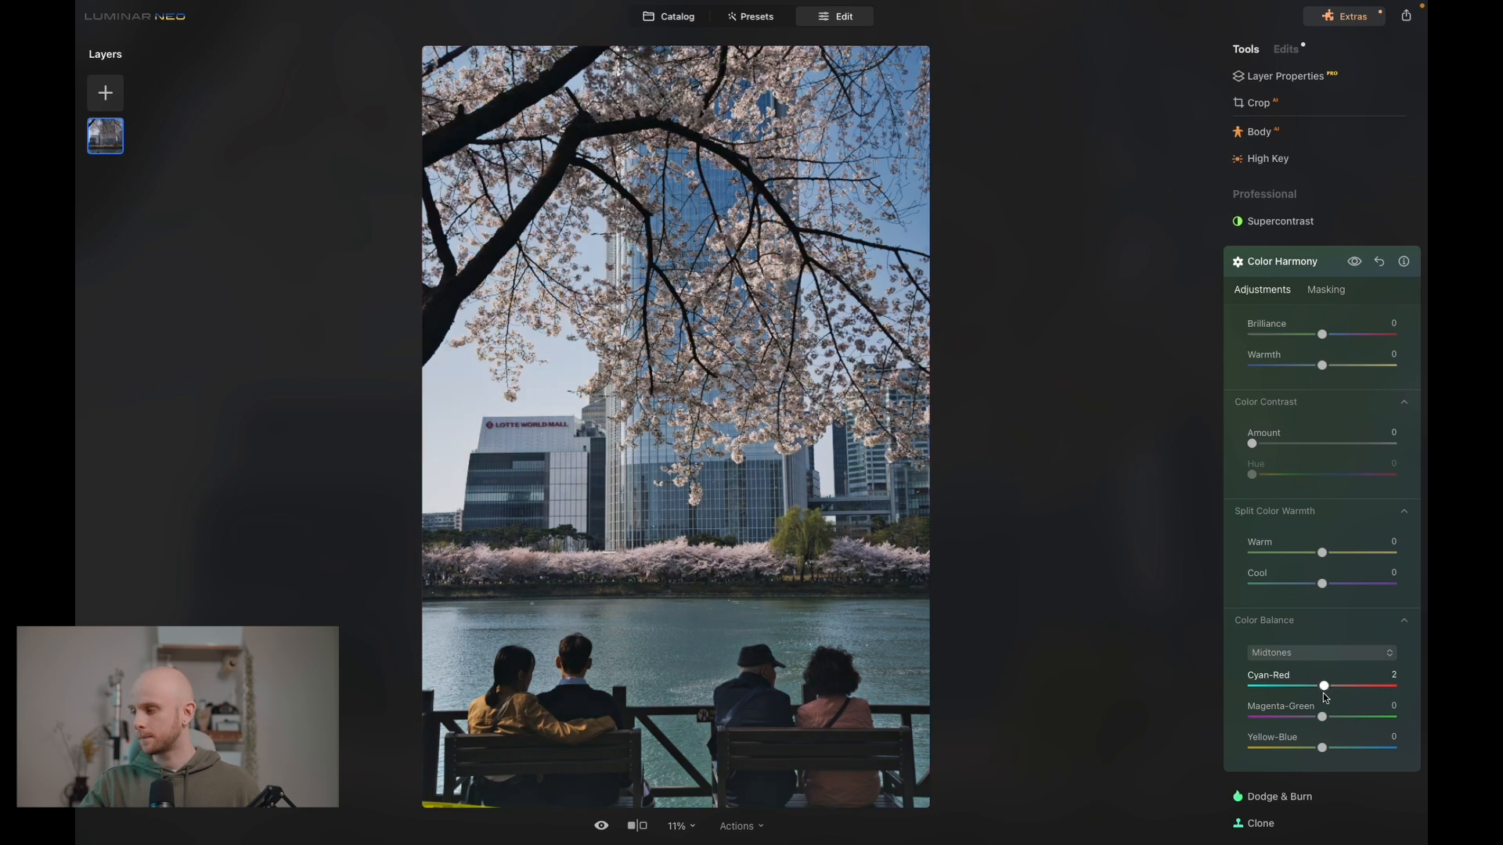
Warm the highlights in the Color Balance with Cyan-Red 13 and Yellow-Blue -6.
click(1304, 649)
click(1296, 706)
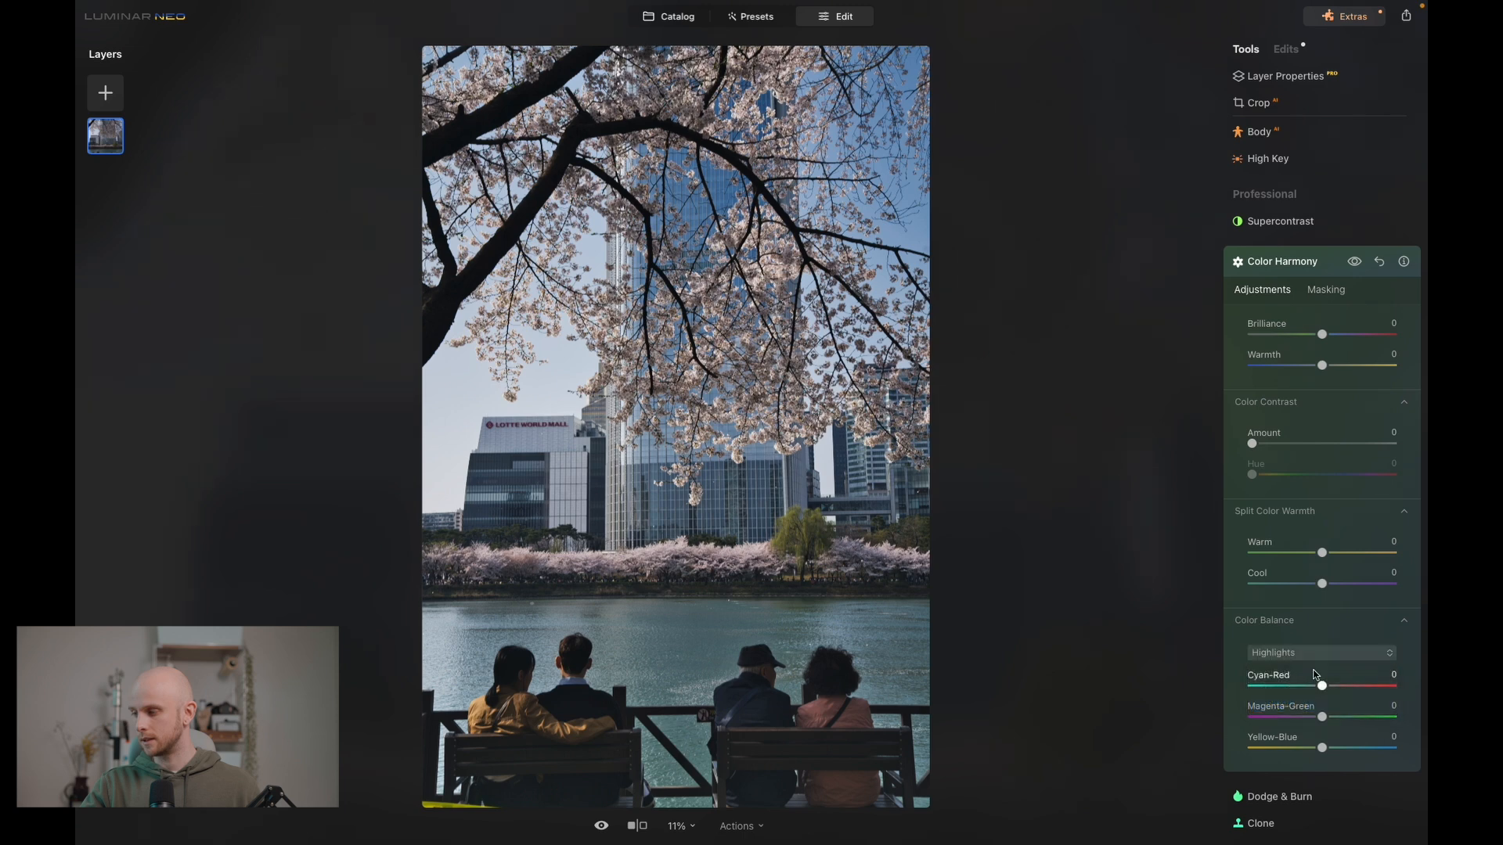
drag(1322, 687, 1334, 687)
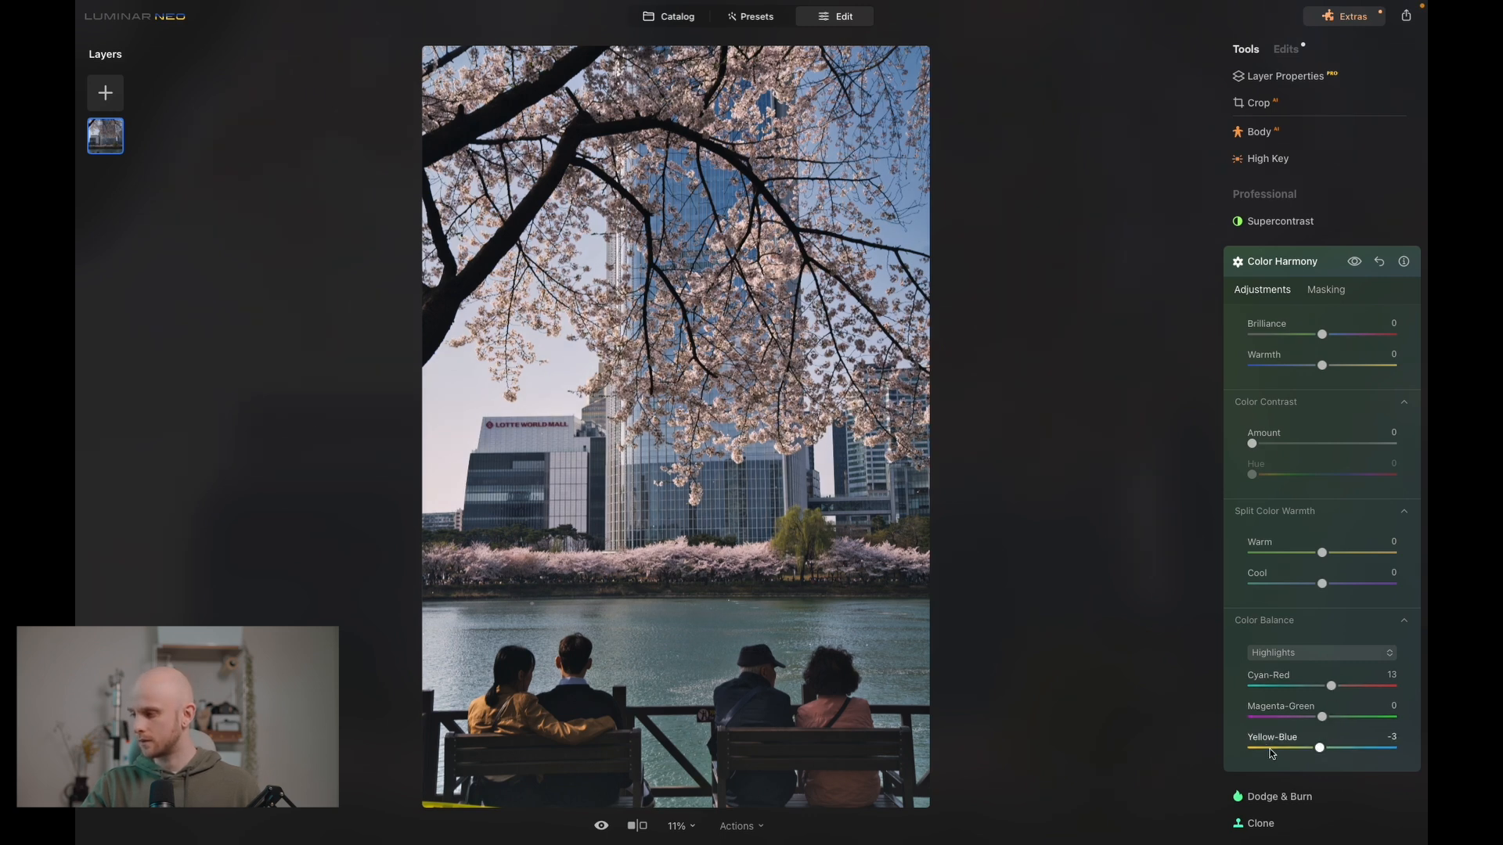
drag(1320, 750, 1317, 749)
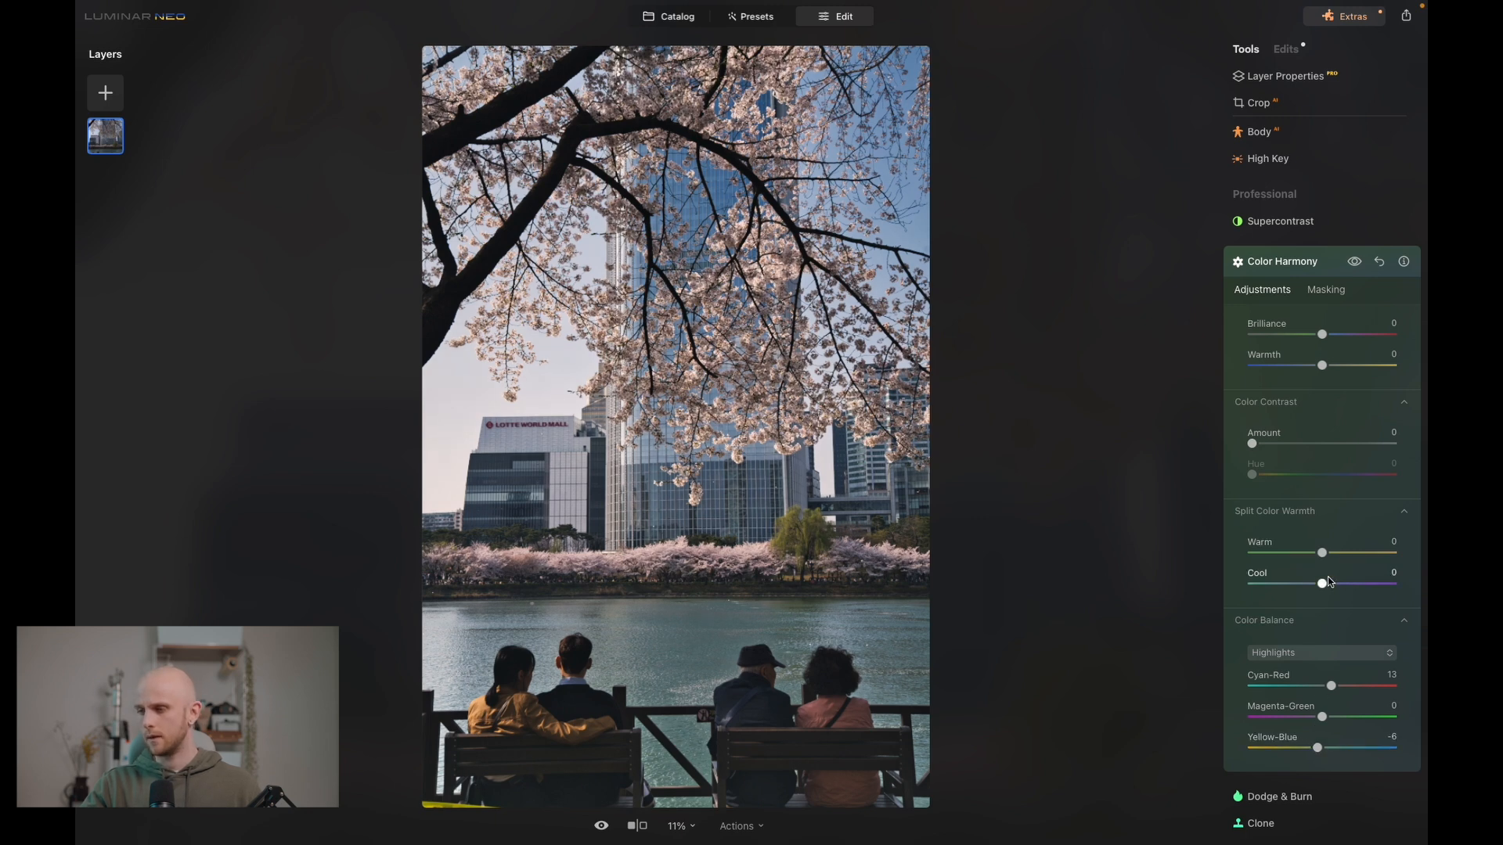
Set Color Harmony's Split Color Warmth to Warm 33 and Cool -25, comparing the photo with and without the tool.
click(1357, 263)
click(1357, 262)
drag(1322, 553, 1347, 561)
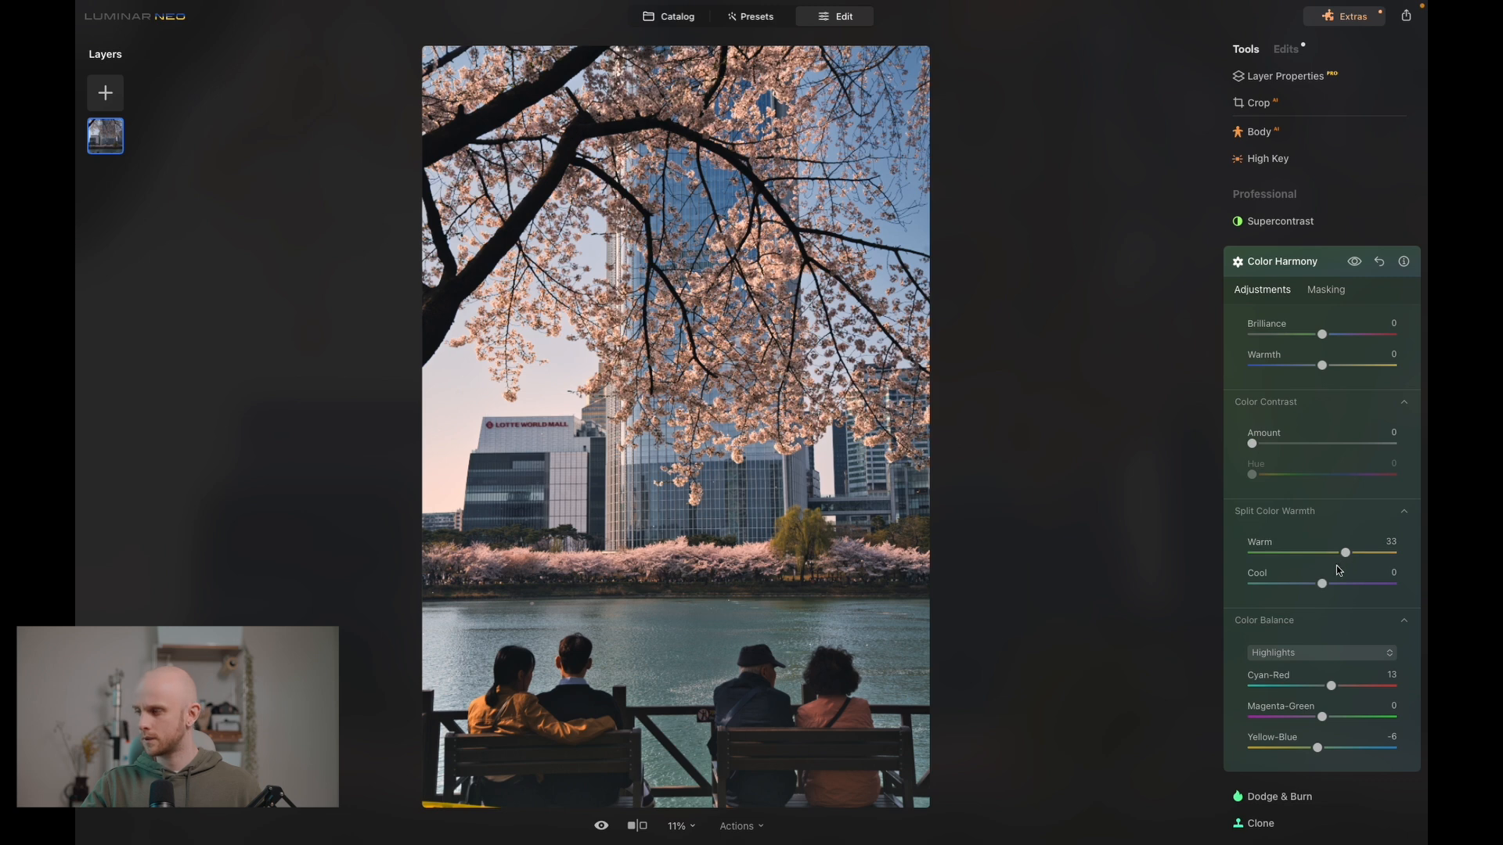
drag(1322, 586, 1307, 584)
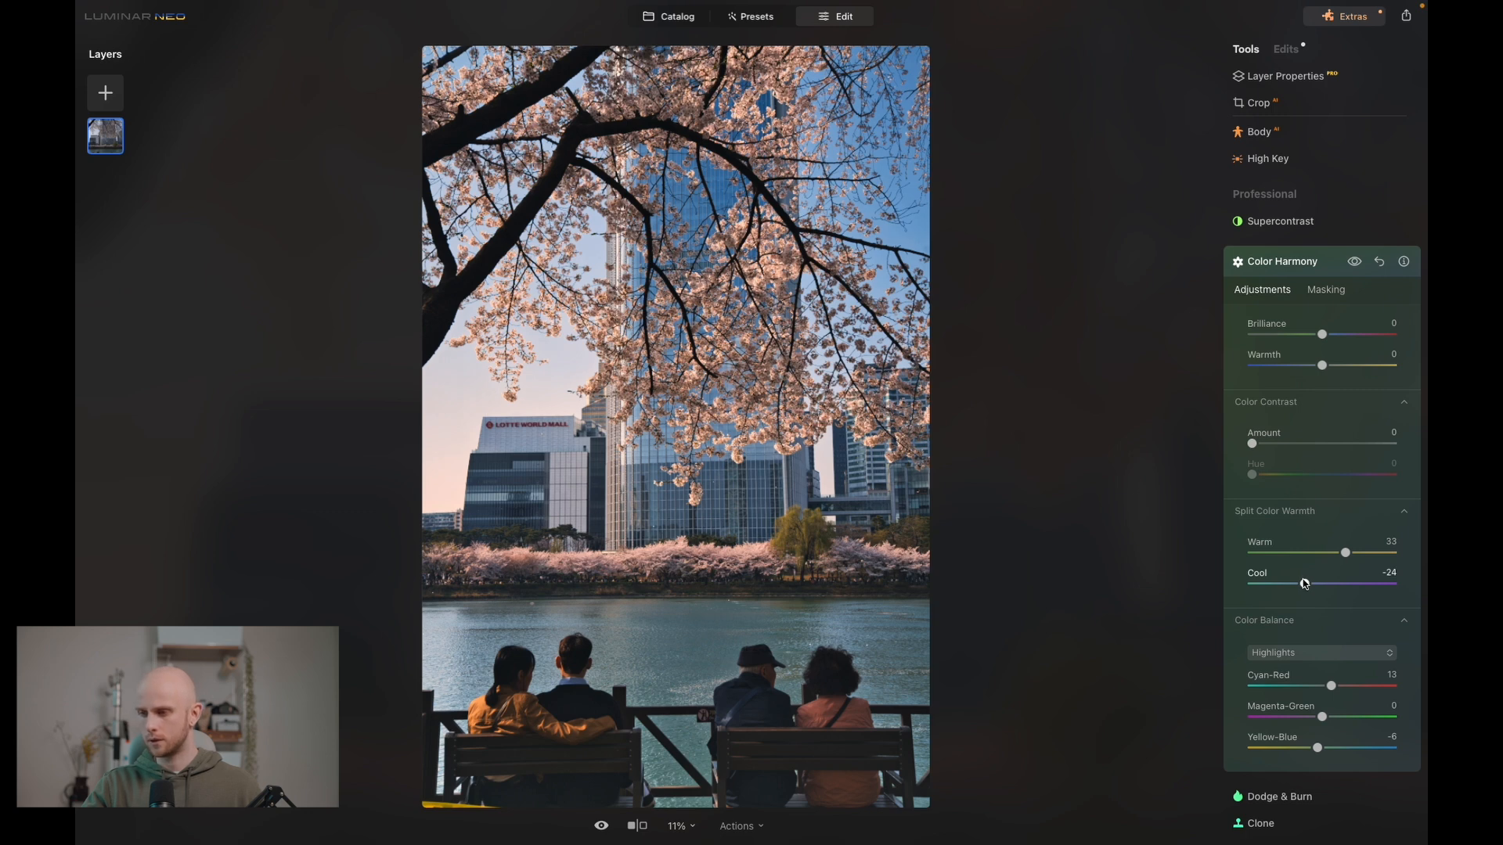
click(1355, 263)
click(1355, 263)
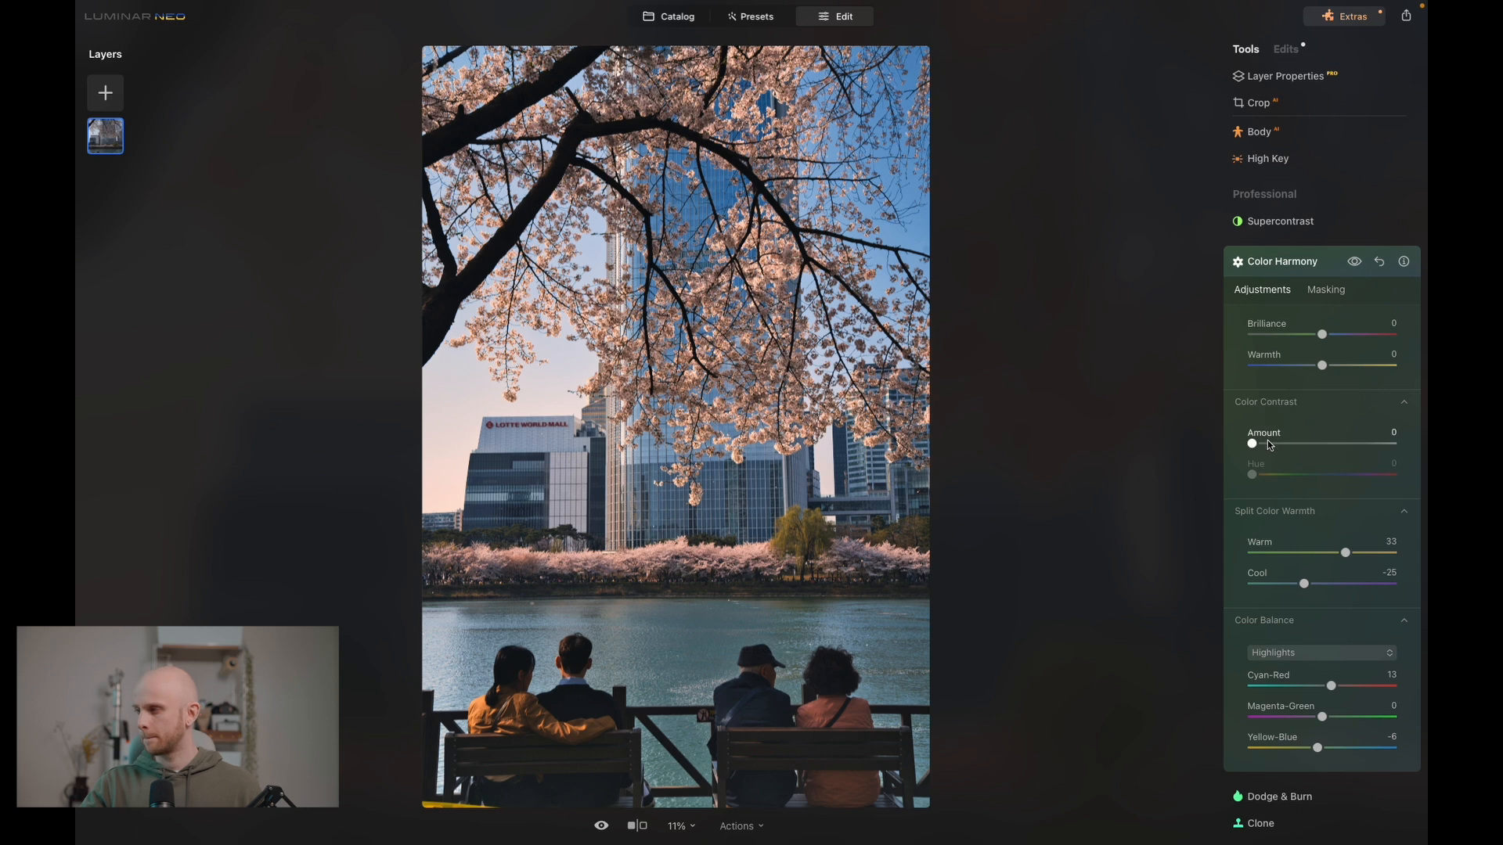
Set Color Harmony's Color Contrast amount to 12 and compare the photo with and without the tool's effect.
drag(1258, 442, 1270, 443)
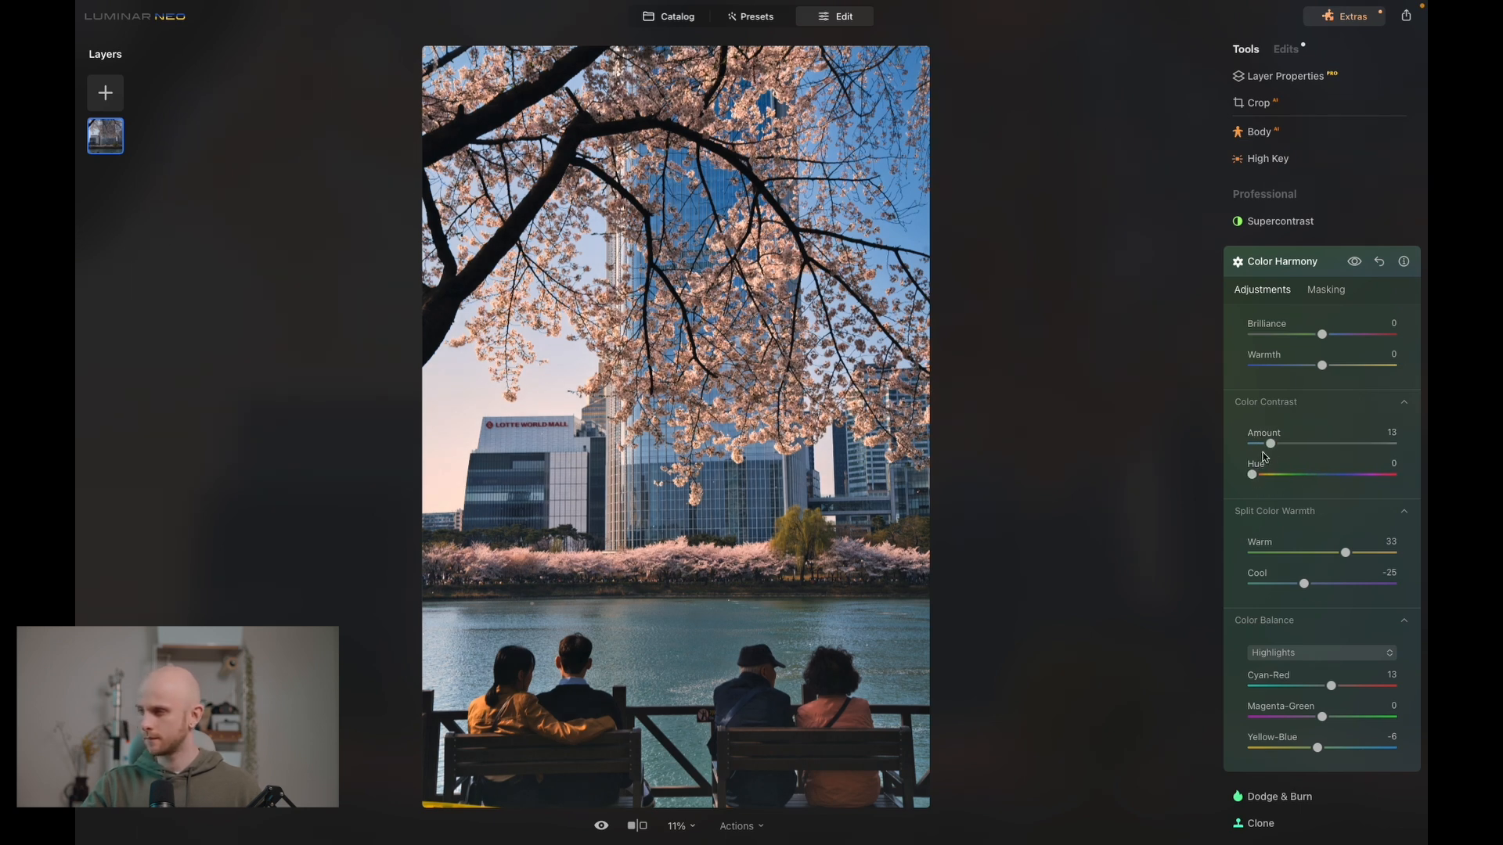
click(1268, 444)
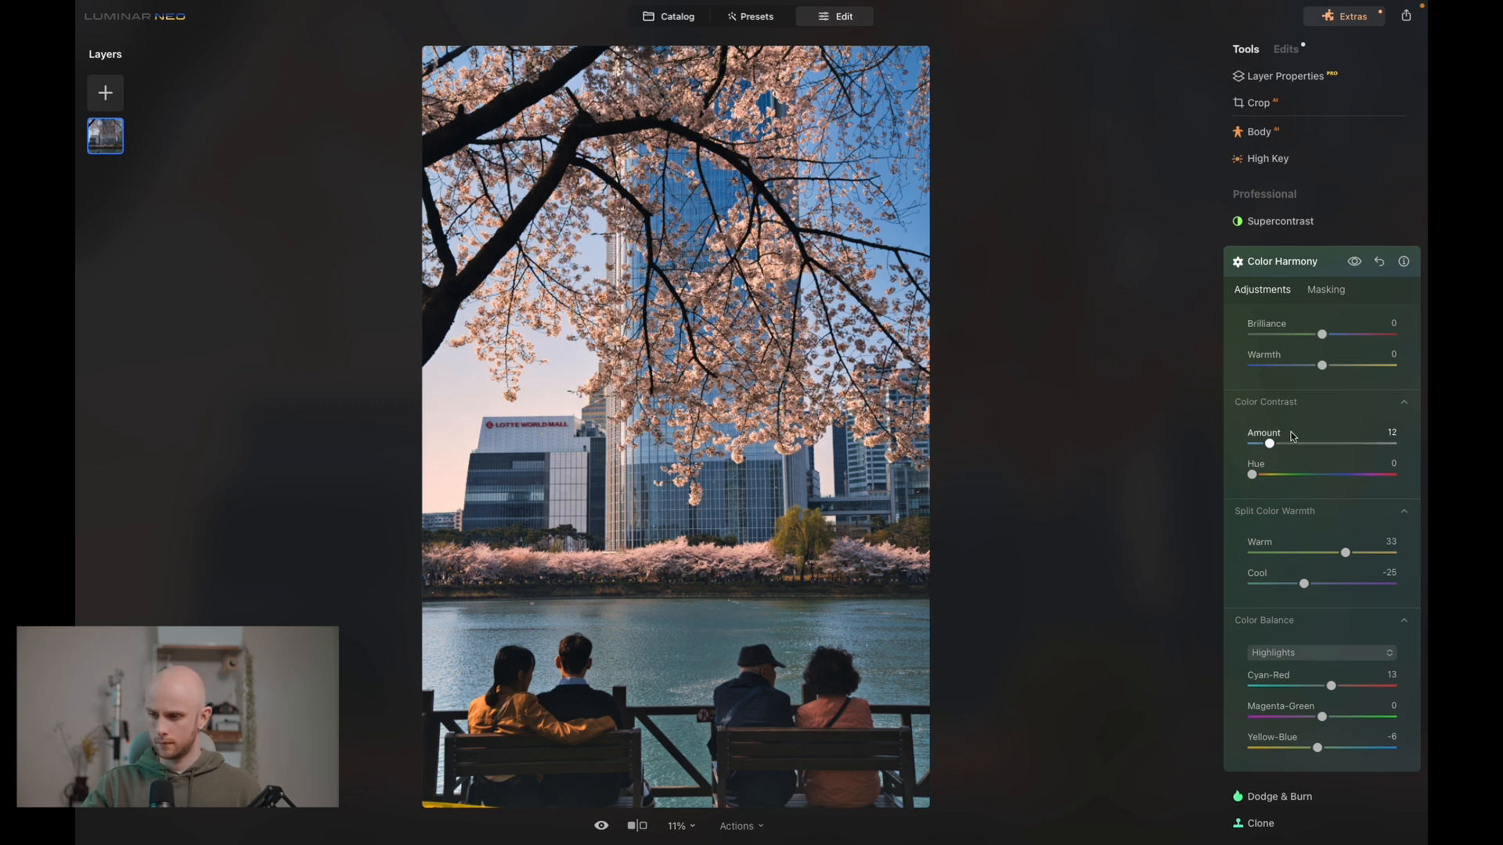
click(1352, 266)
click(1351, 261)
Compare the photo with and without the Color Harmony adjustment from the list of applied edits.
click(1298, 51)
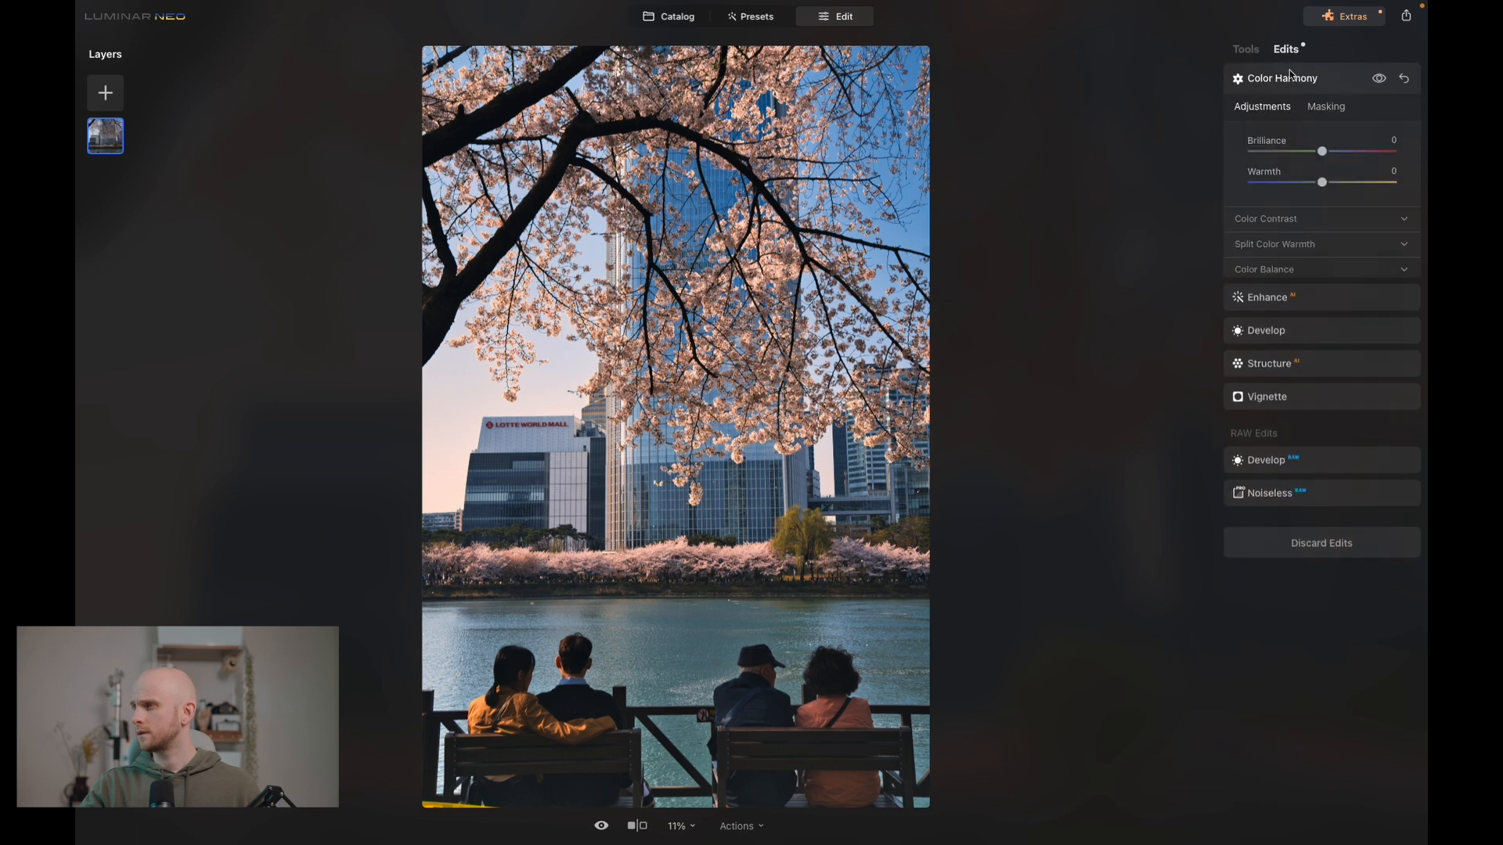
click(1379, 81)
click(1379, 81)
click(1379, 80)
click(1380, 80)
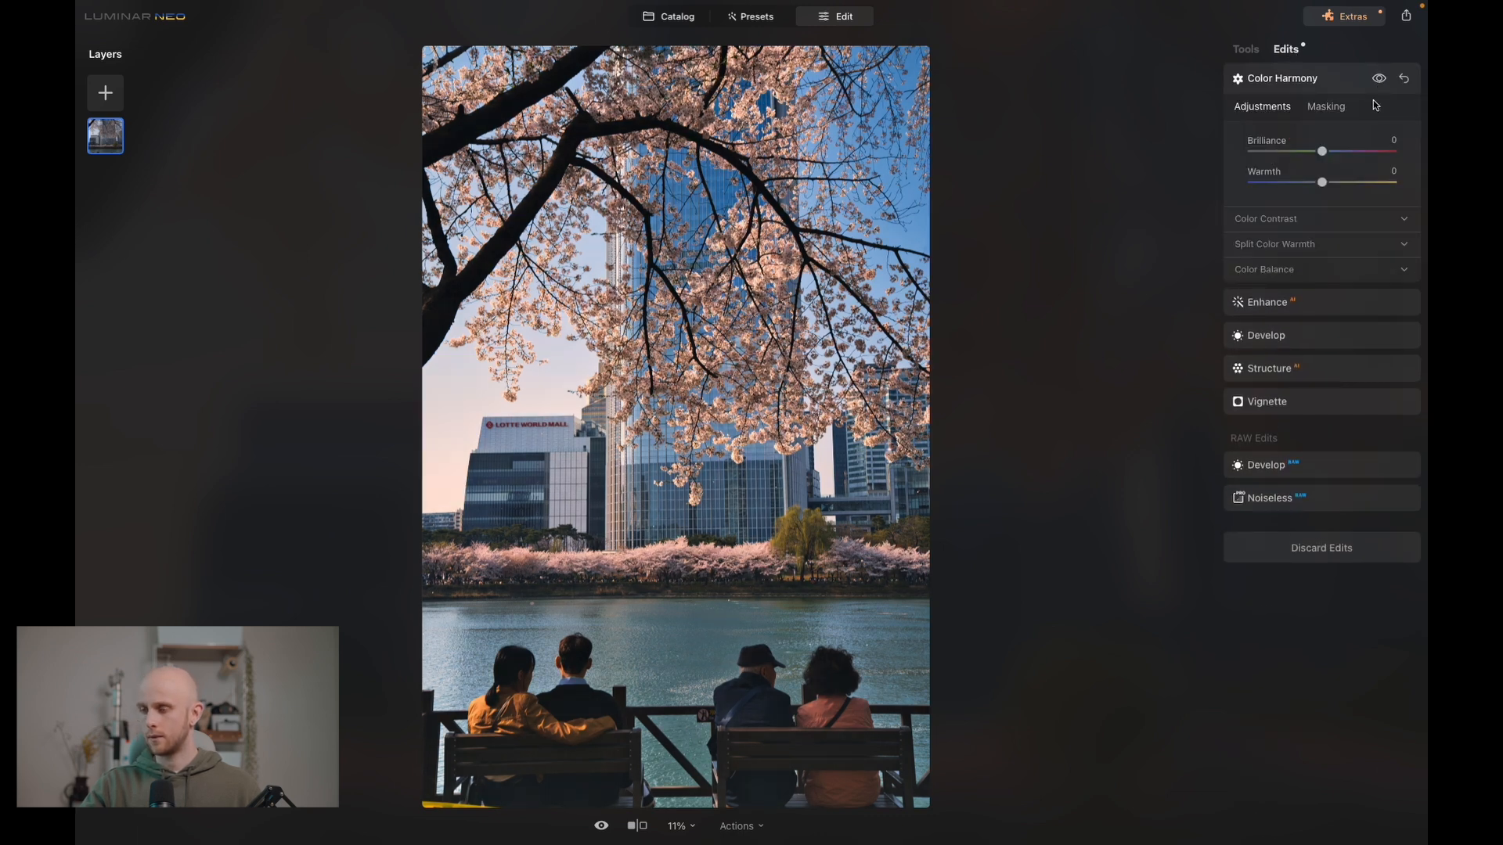
Shift the blue tones with the Color tool's HSL hue, setting Cyan to 14 and Blue to -34.
click(1253, 55)
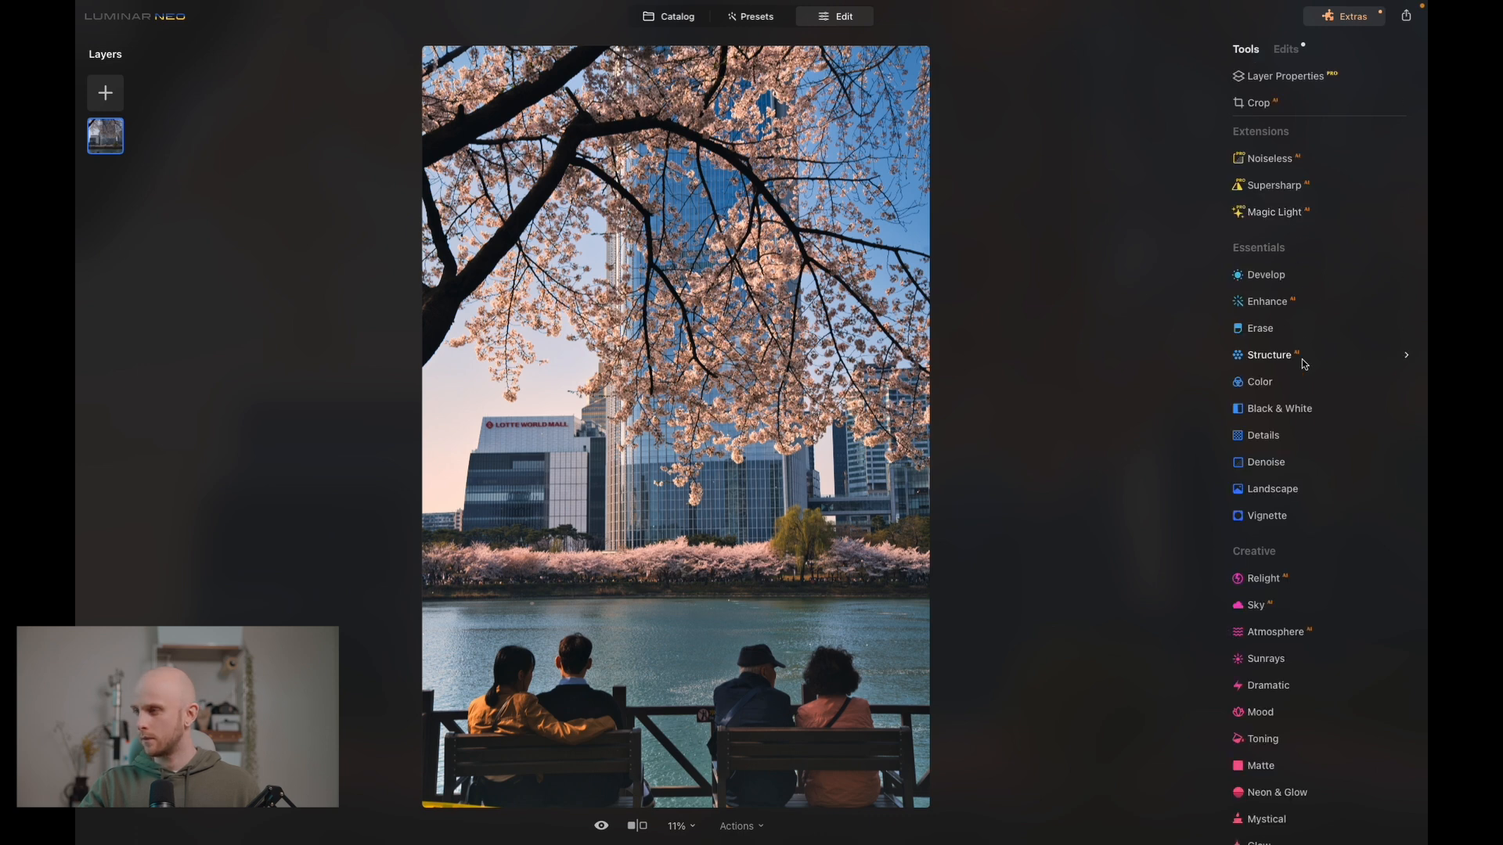
scroll(1304, 423, down, 2)
click(1268, 315)
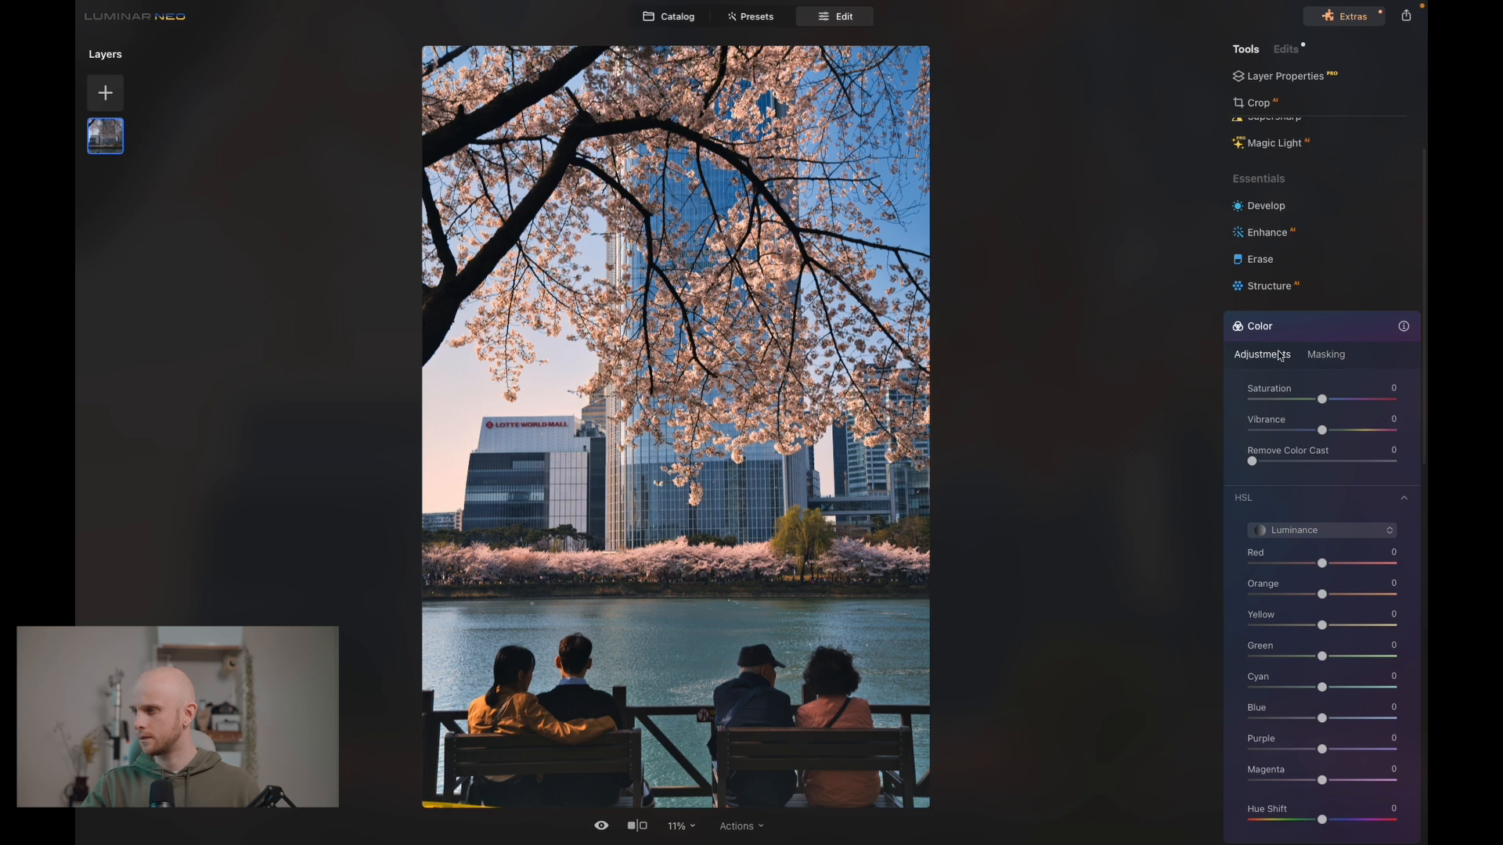
scroll(1304, 375, down, 4)
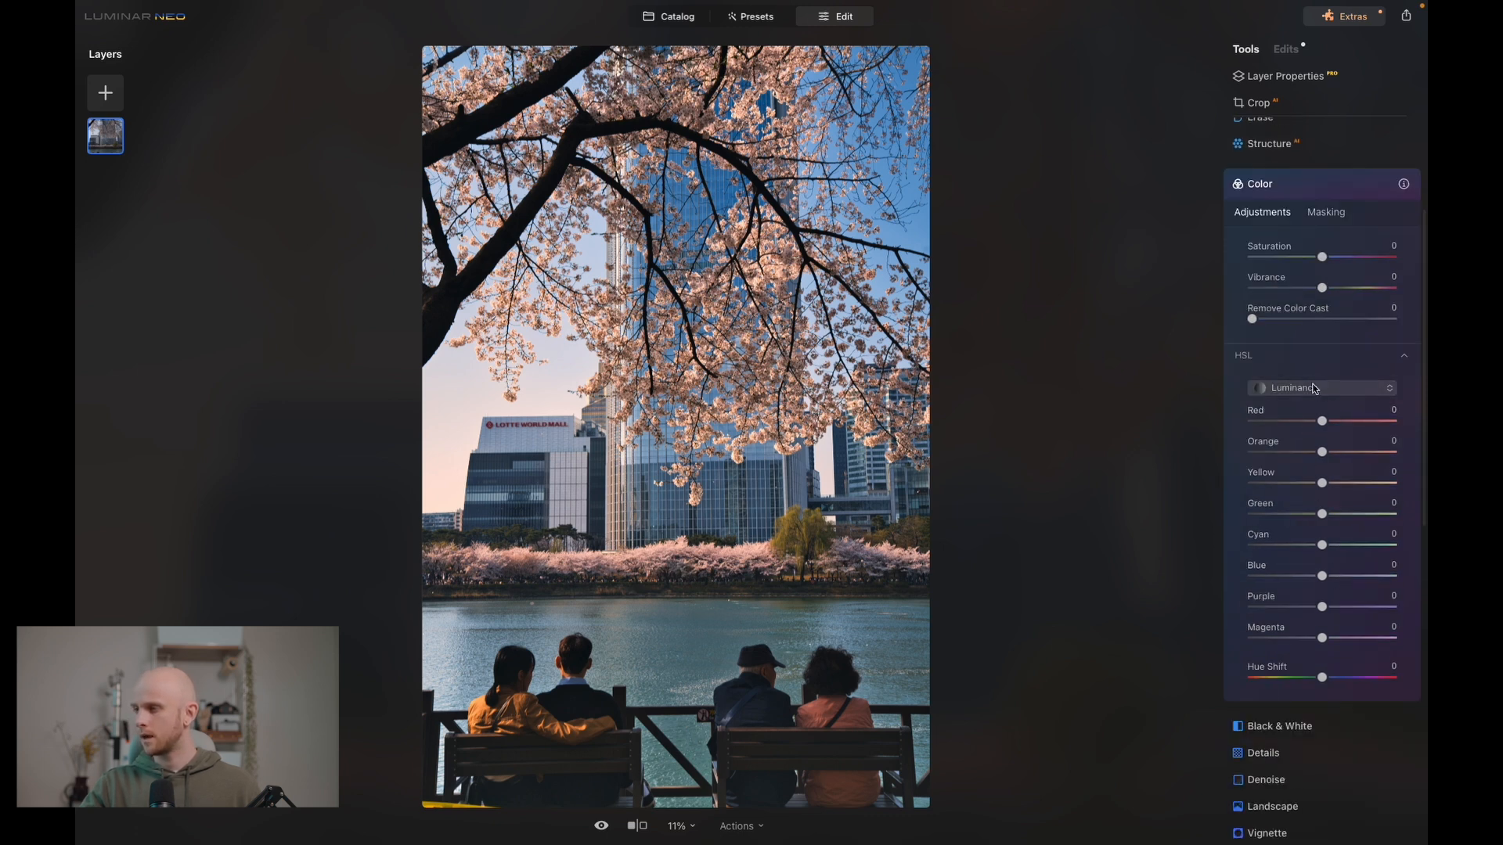
click(1315, 384)
click(1307, 419)
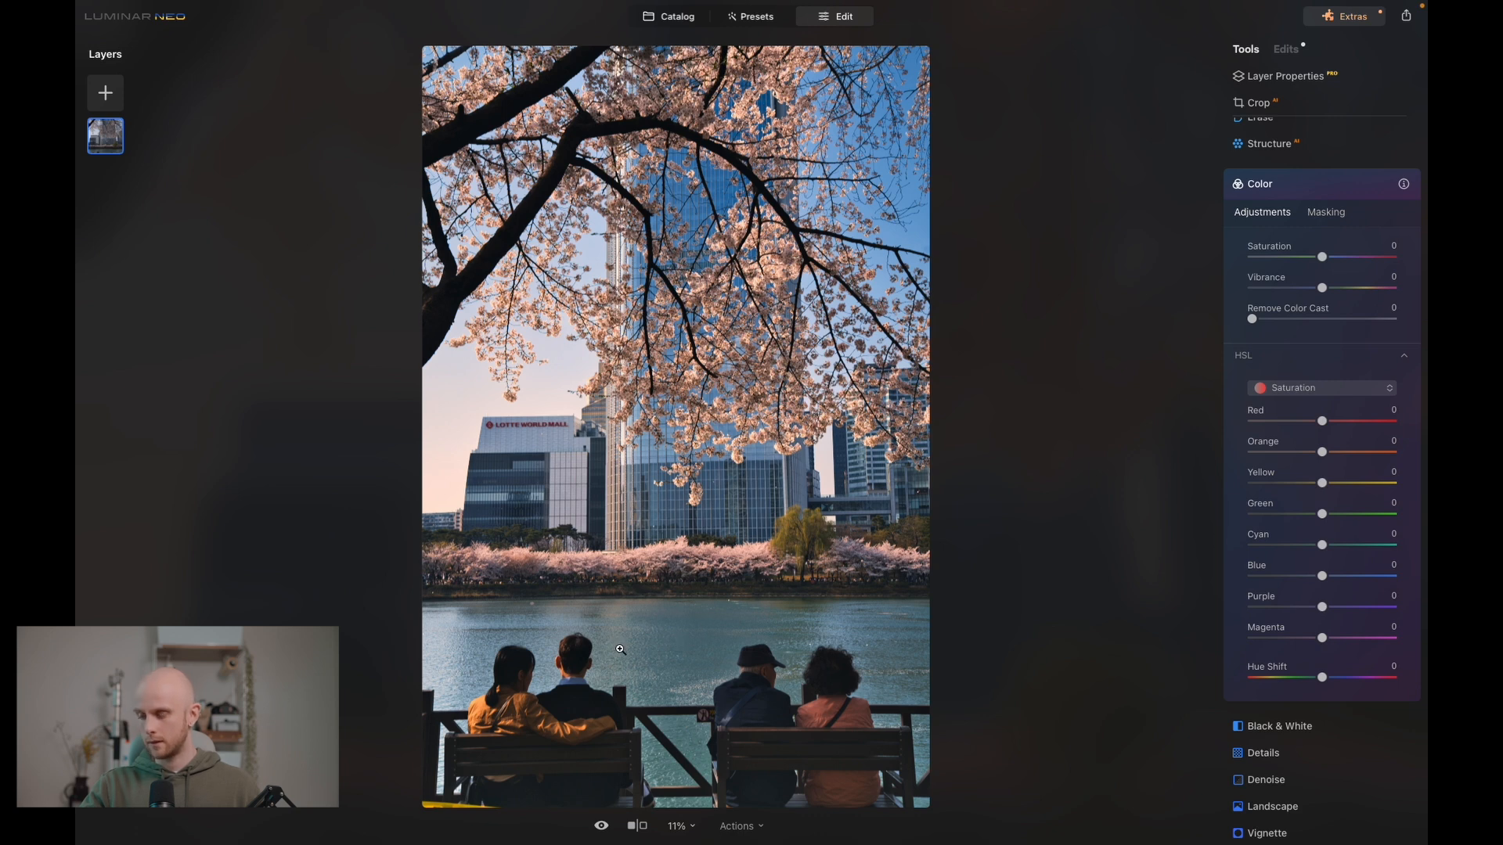
click(1299, 388)
click(1301, 407)
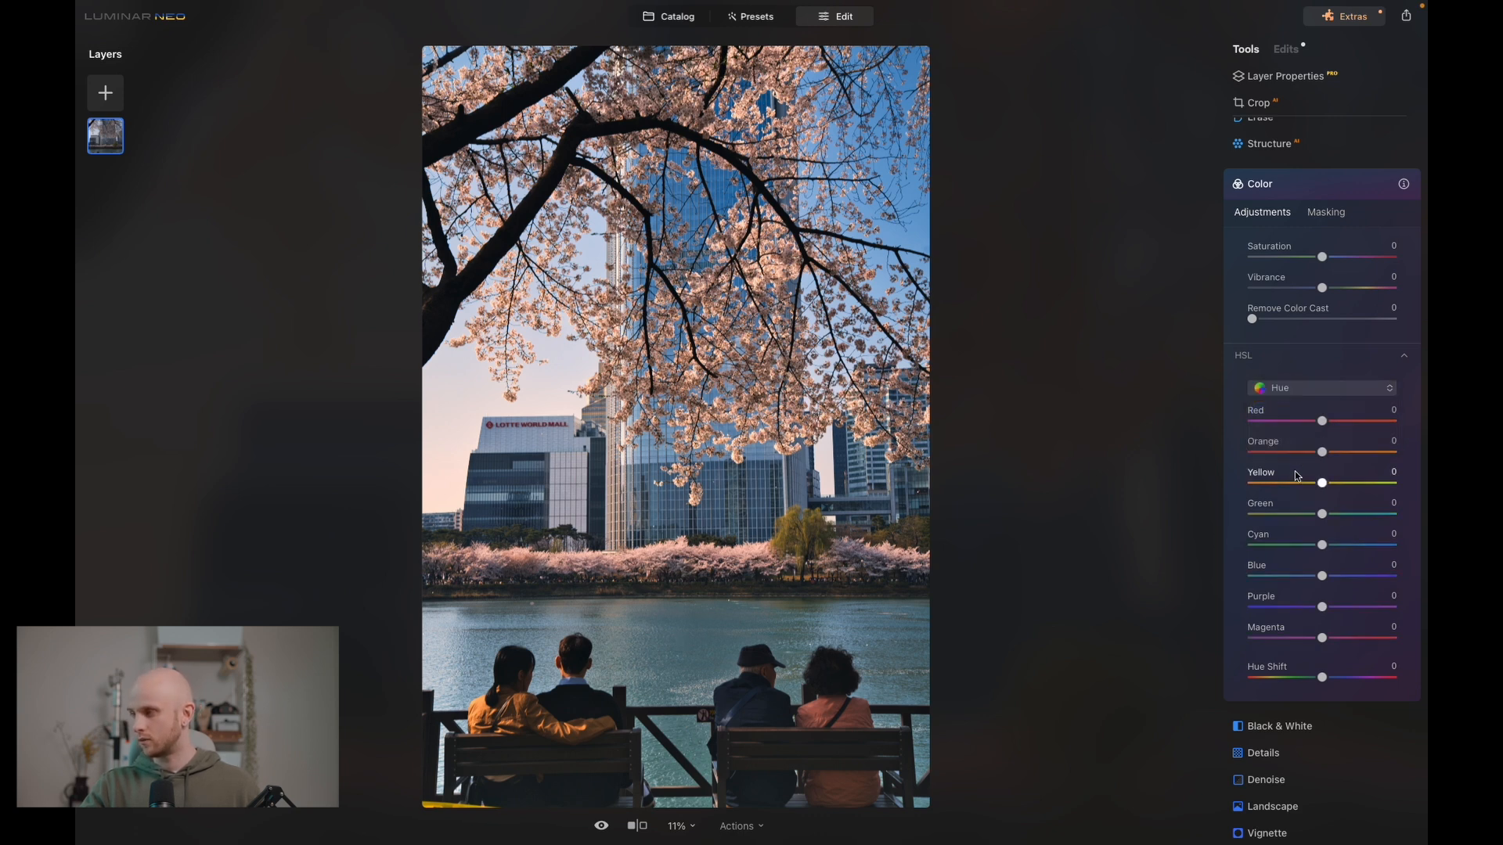
drag(1316, 578, 1332, 546)
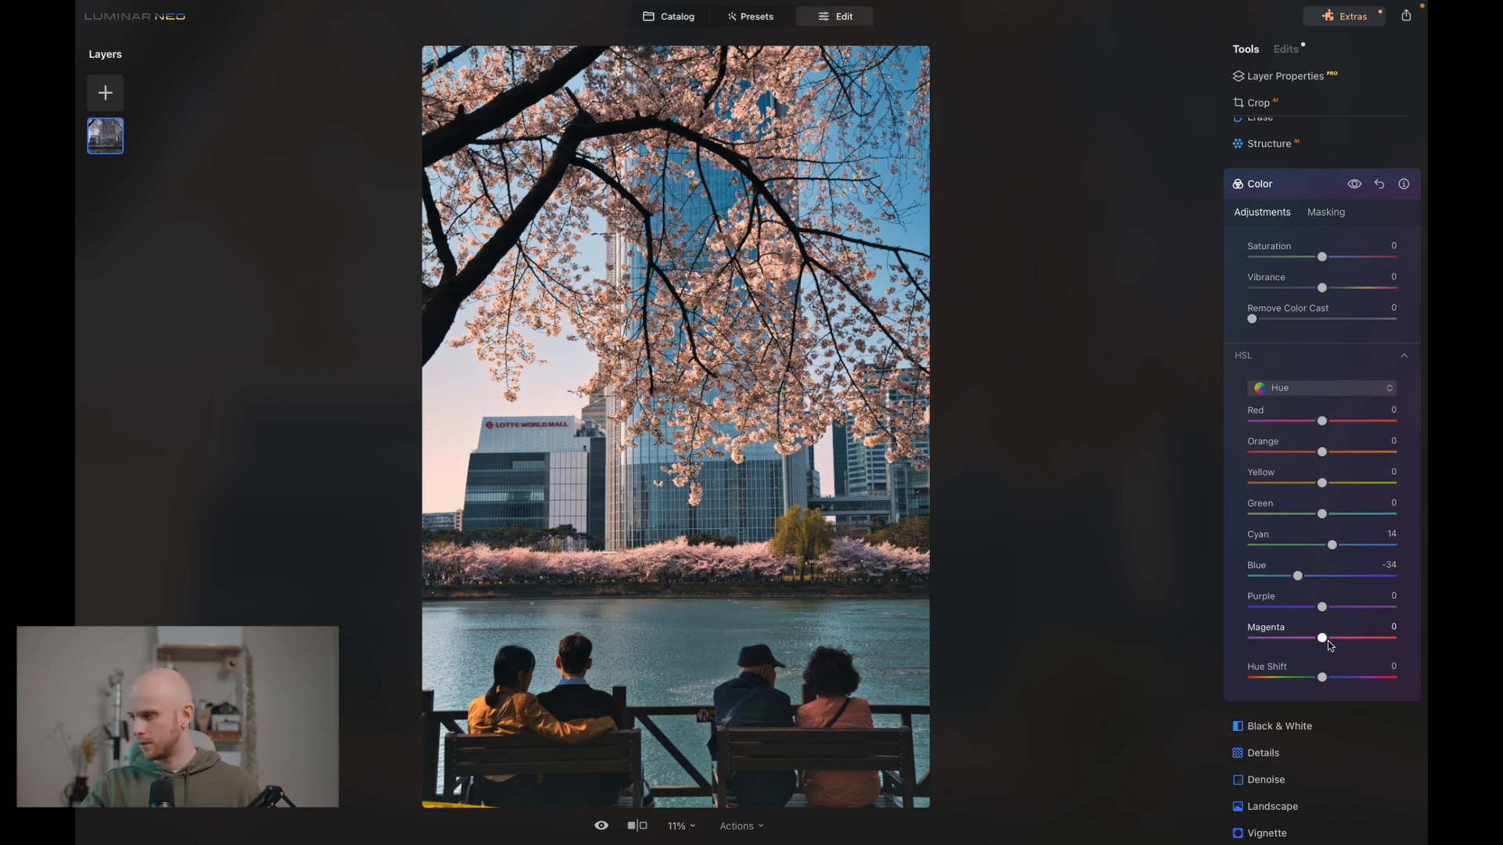
Set the HSL saturation of Blue to 11 and its luminance to 16.
click(1309, 389)
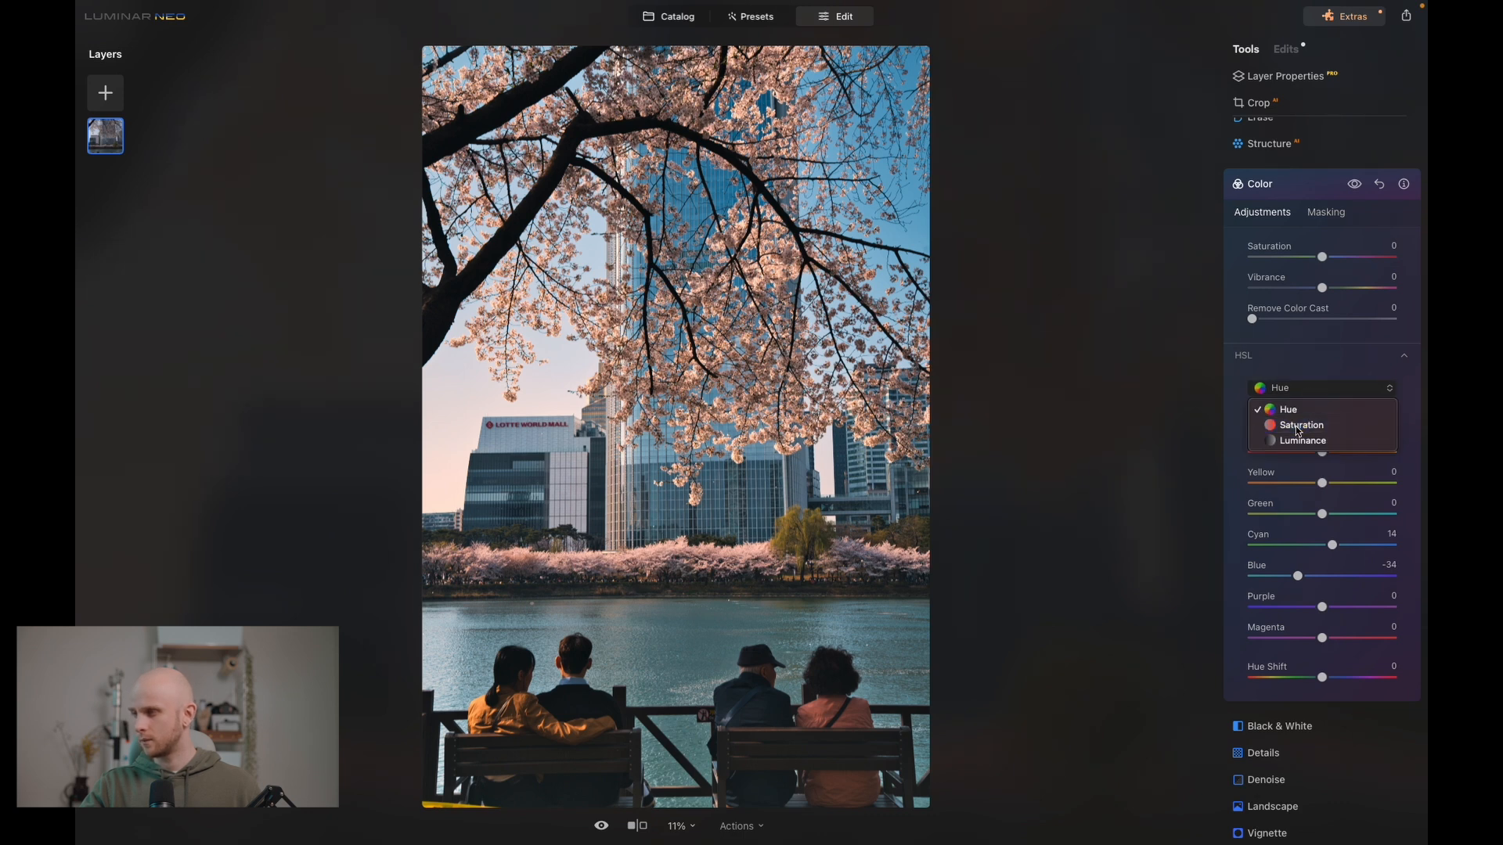
click(1299, 431)
drag(1323, 578, 1337, 579)
click(1316, 388)
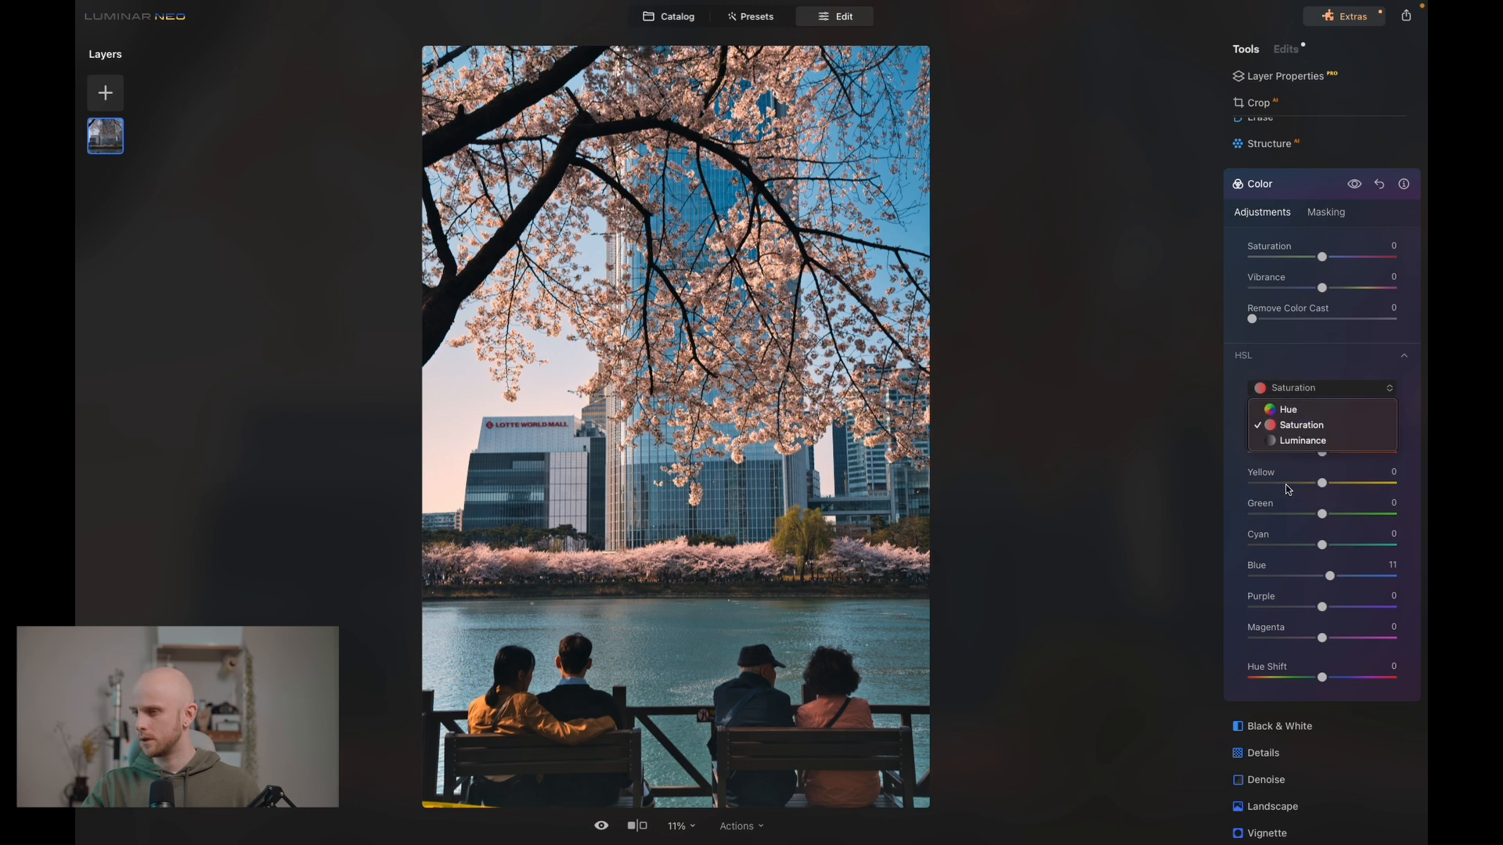
click(1301, 442)
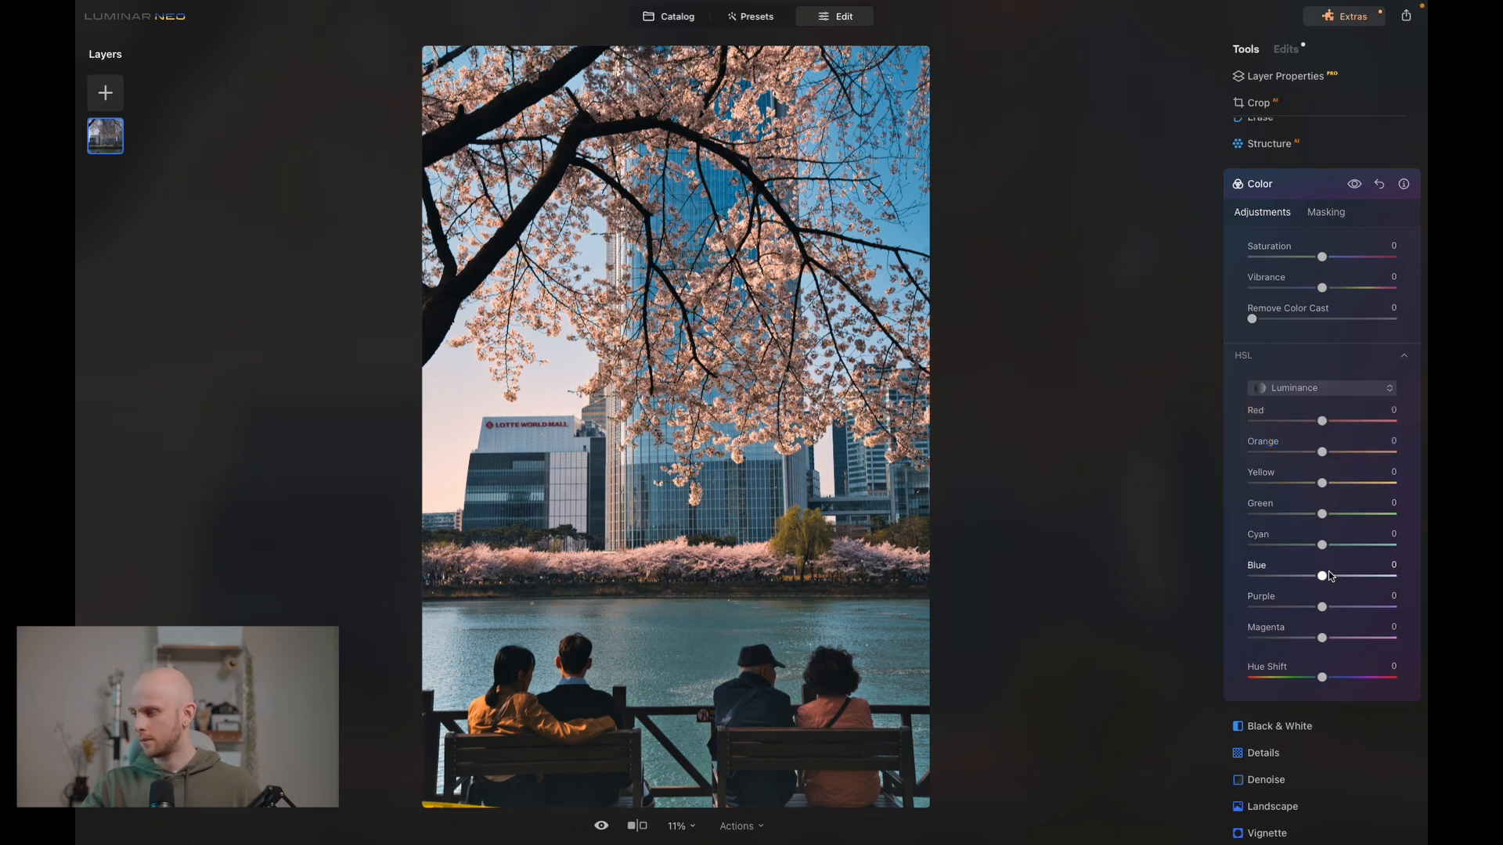
drag(1326, 577, 1334, 579)
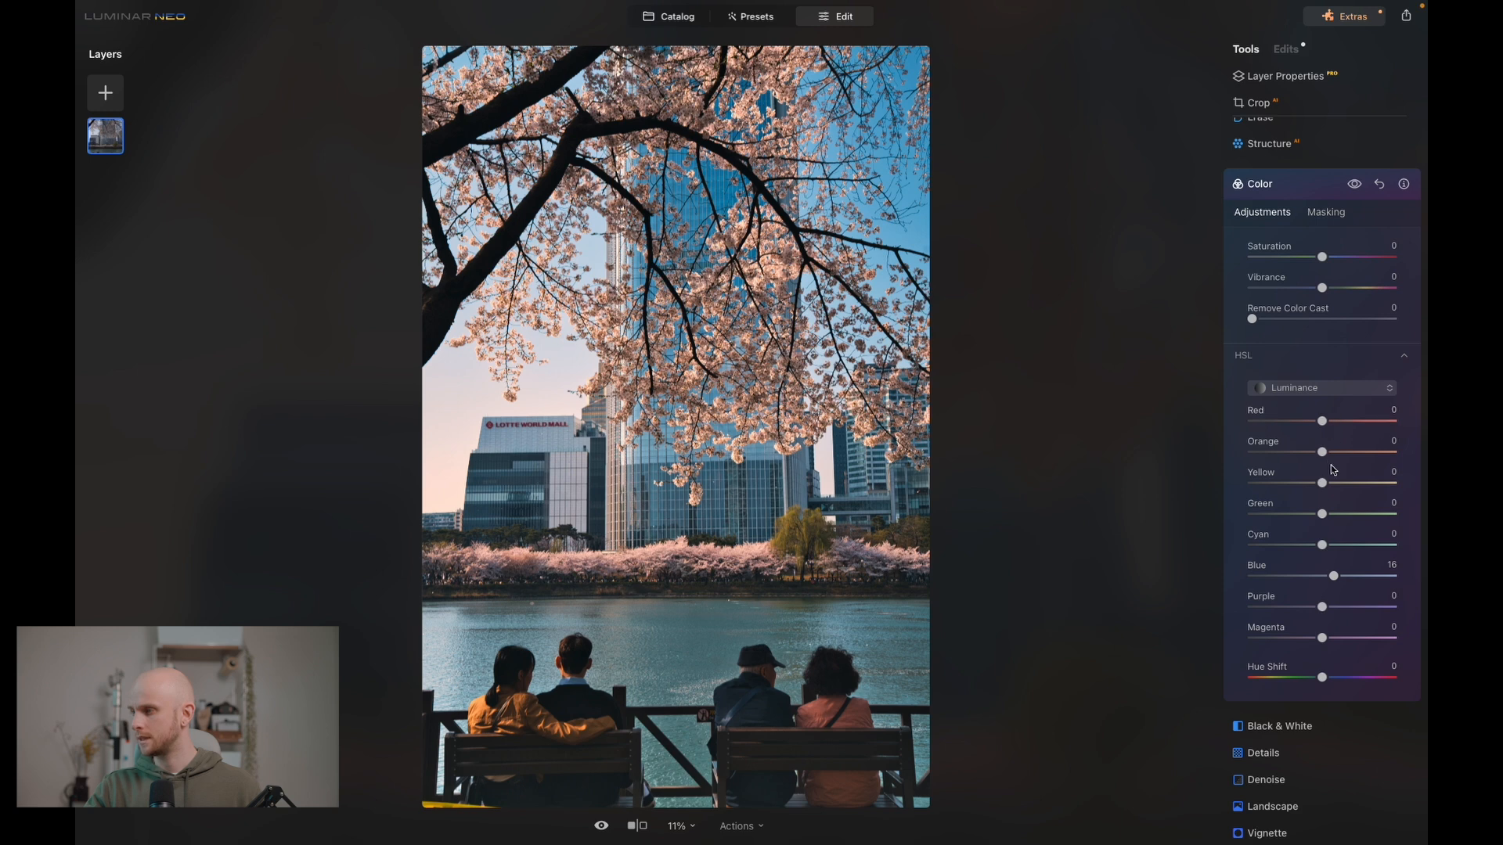
Try a positive HSL hue shift for Orange, then set it to -6.
click(1320, 390)
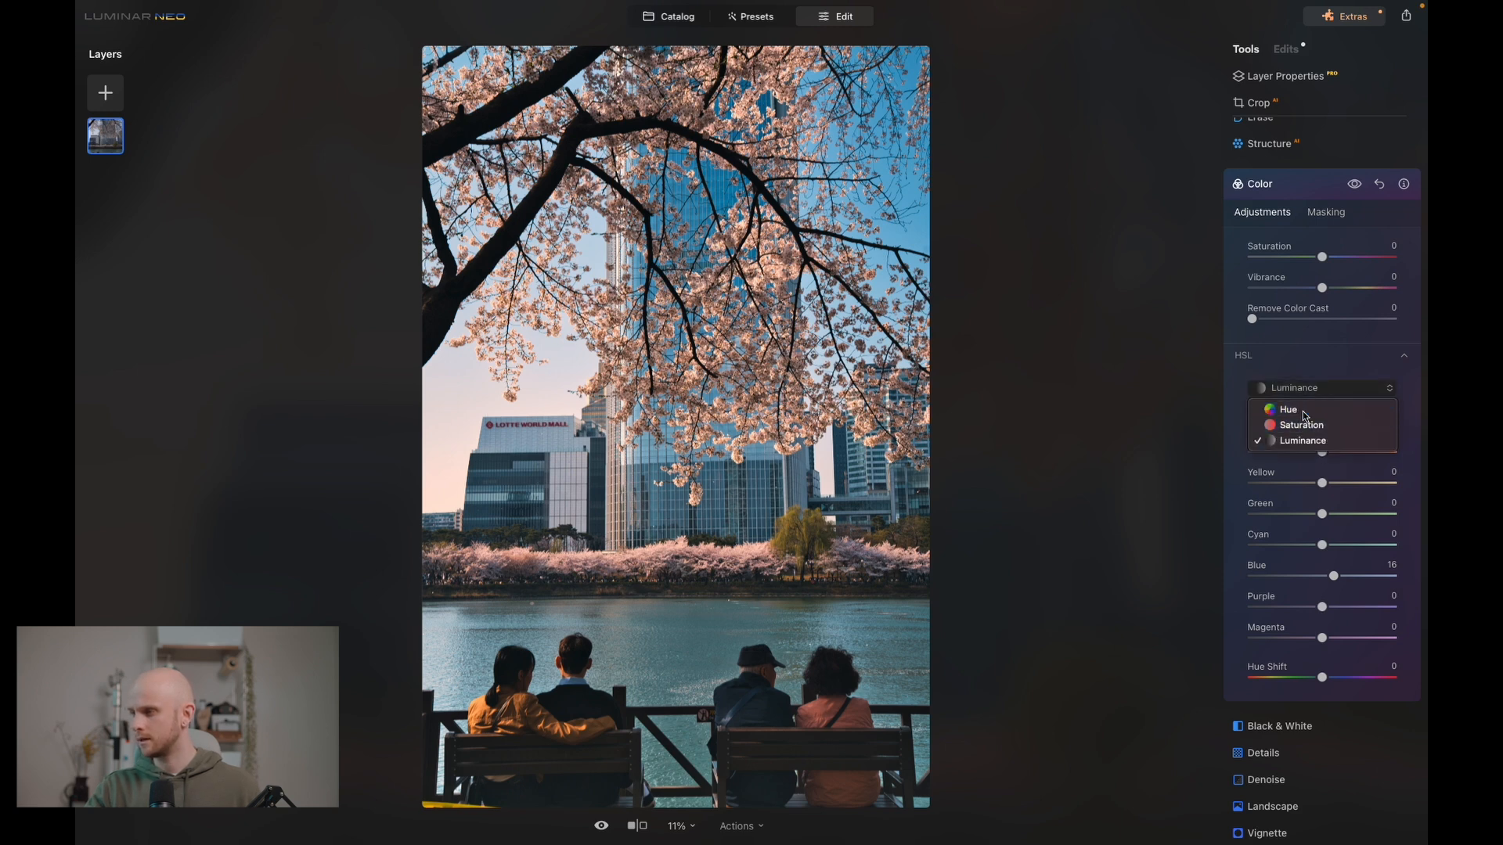
click(1289, 410)
mouse_move(1334, 455)
mouse_down()
mouse_move(1241, 449)
mouse_move(1398, 454)
mouse_move(1261, 462)
mouse_move(1354, 453)
mouse_move(1276, 453)
mouse_move(1427, 473)
mouse_move(1214, 470)
mouse_move(1416, 469)
mouse_move(1285, 450)
mouse_move(1252, 474)
mouse_move(1341, 478)
mouse_move(1262, 472)
mouse_move(1359, 452)
mouse_move(1214, 469)
mouse_move(1334, 455)
mouse_up()
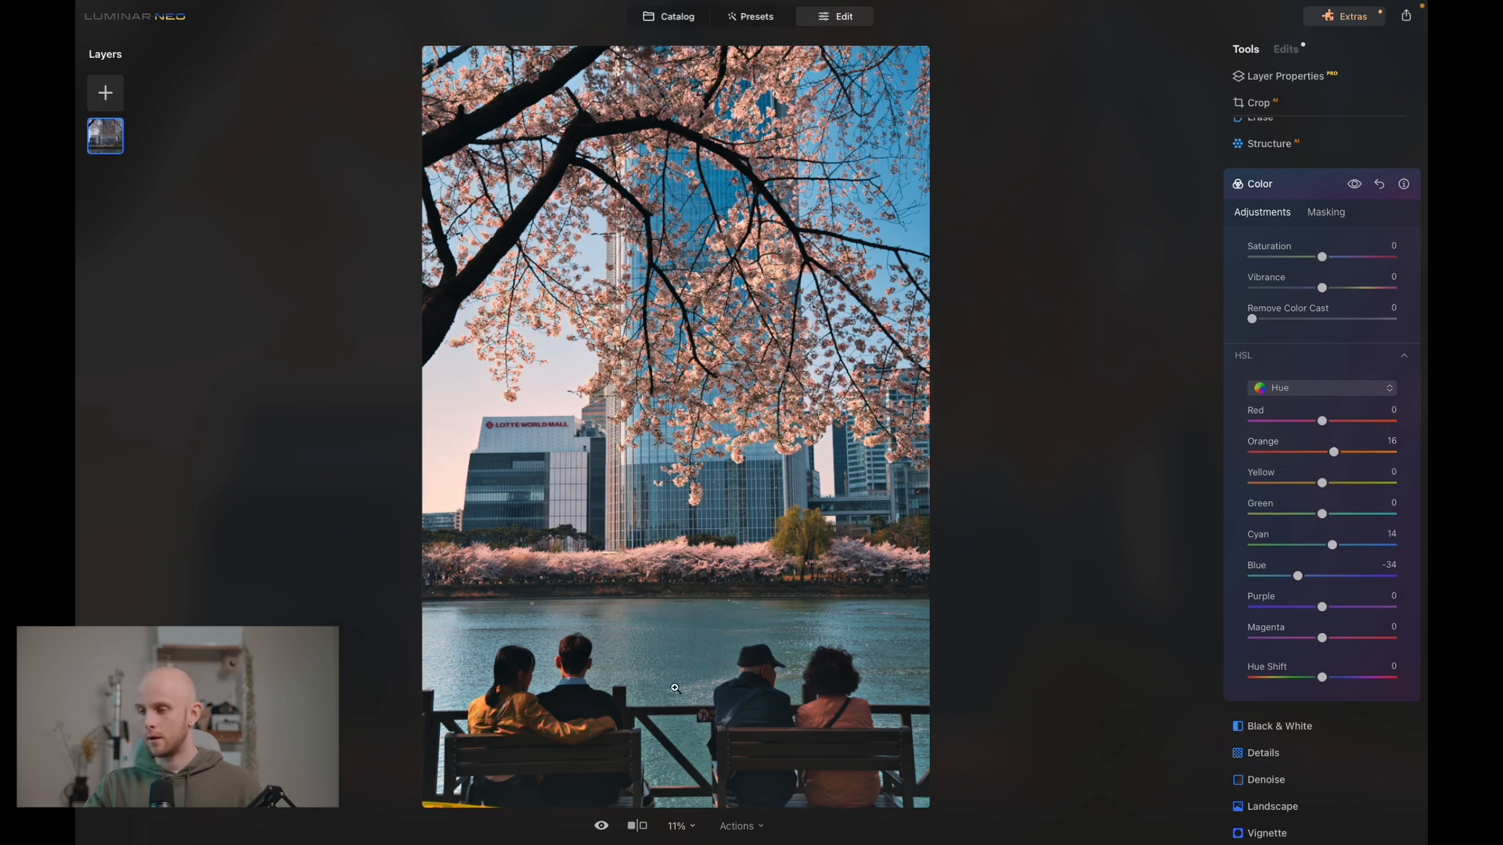
mouse_move(1335, 456)
mouse_down()
mouse_move(1252, 454)
mouse_move(1378, 467)
mouse_move(1320, 470)
mouse_up()
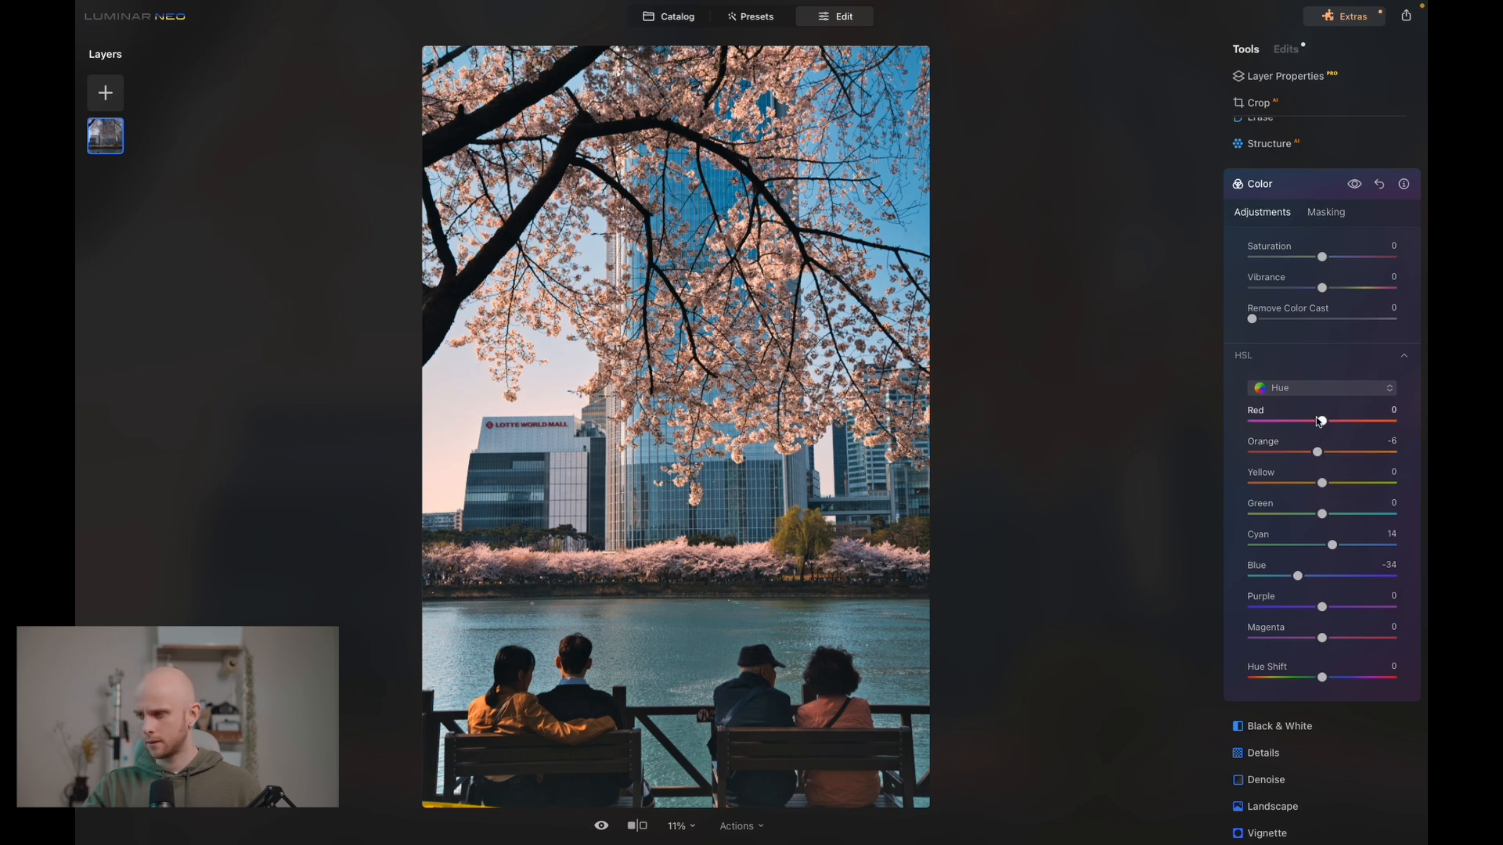
Set the HSL saturation of Orange to 19 and Yellow to 18, with an overall Hue Shift of -7.
click(1322, 389)
click(1293, 423)
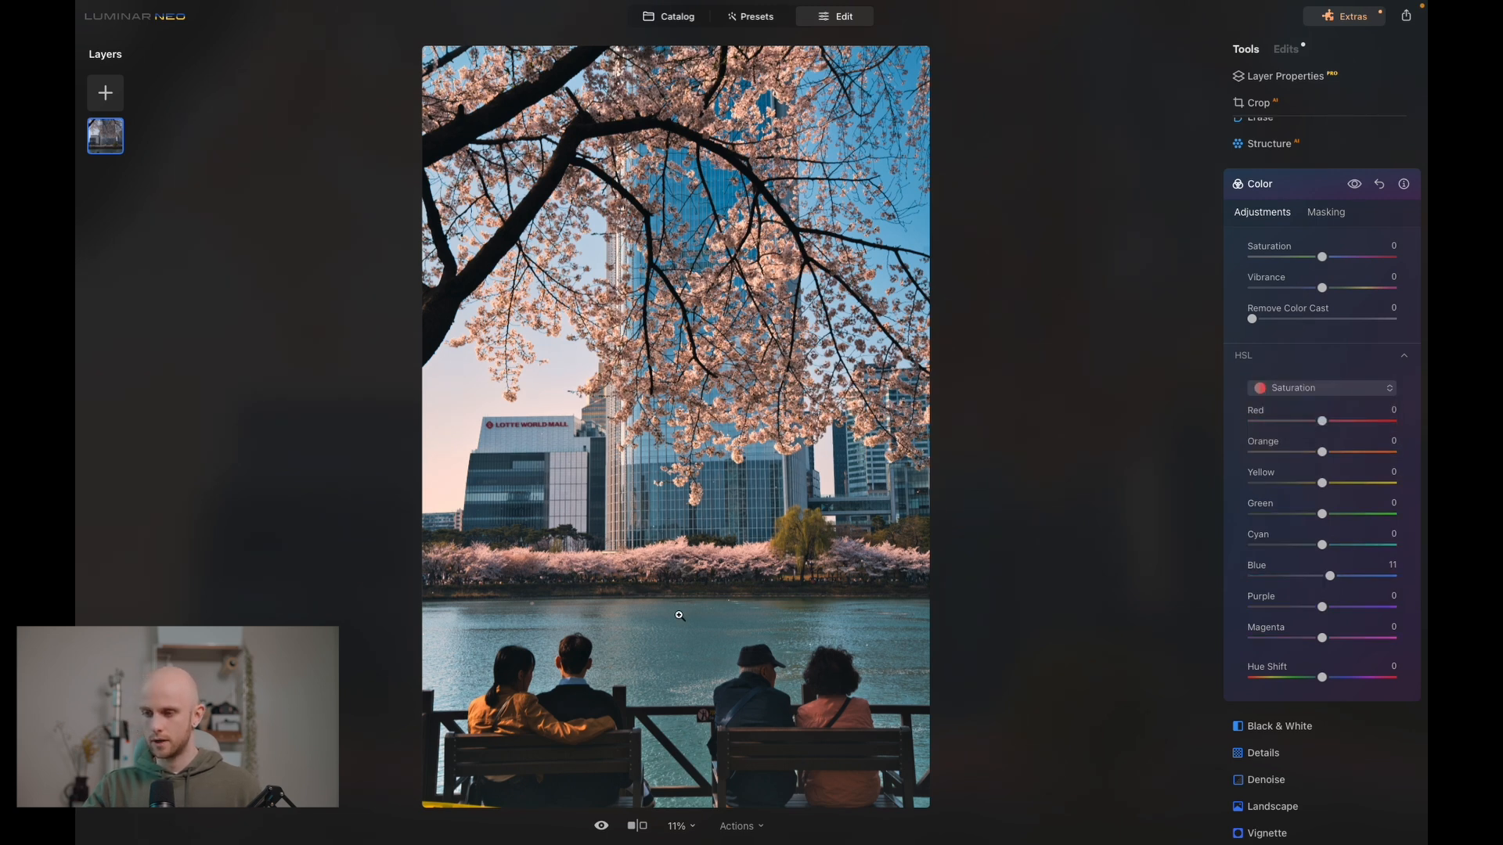
drag(1338, 456, 1336, 457)
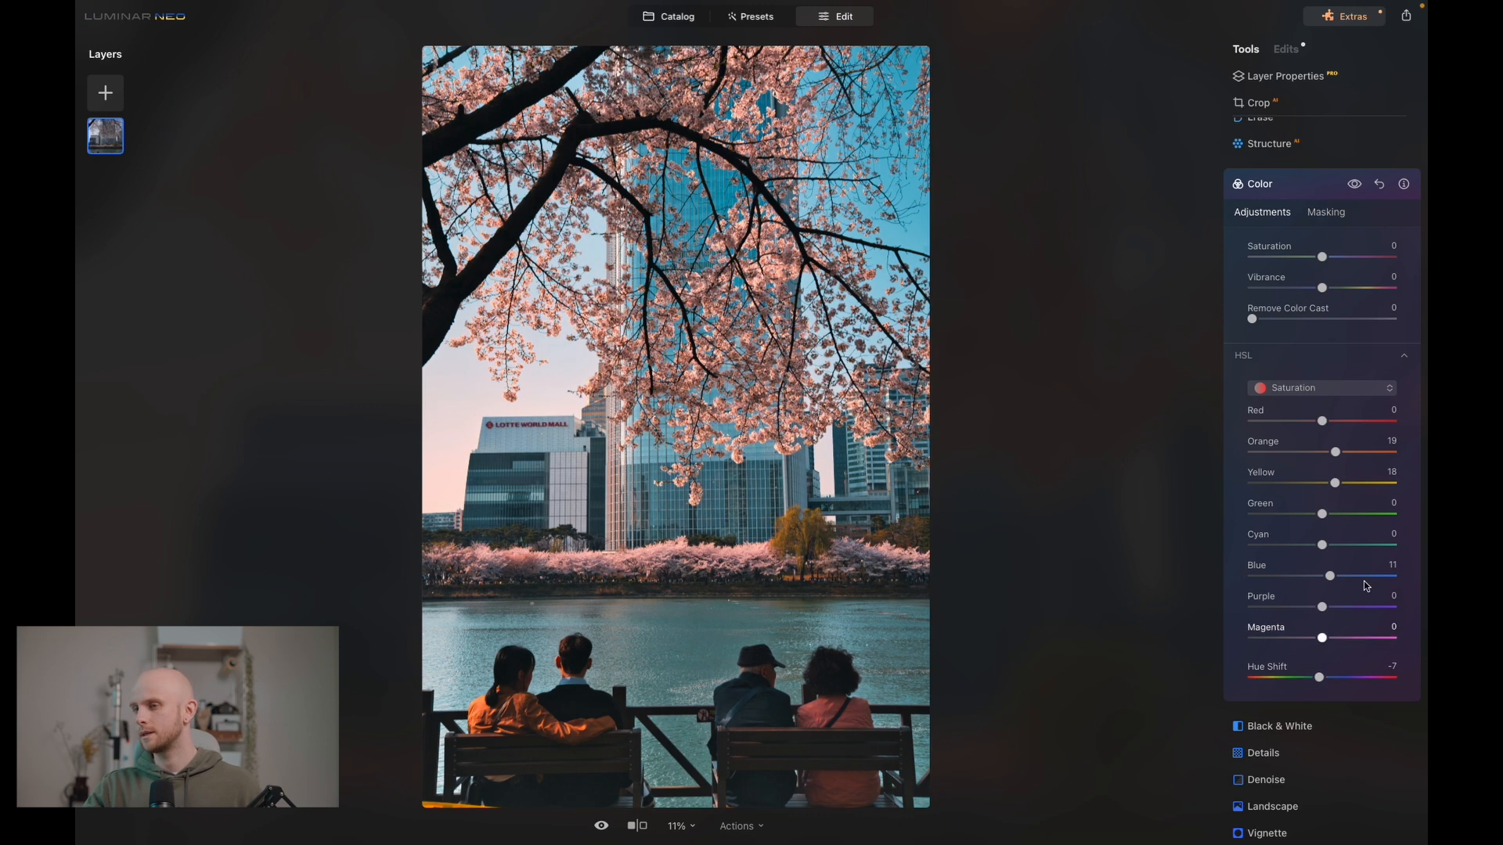
click(1307, 179)
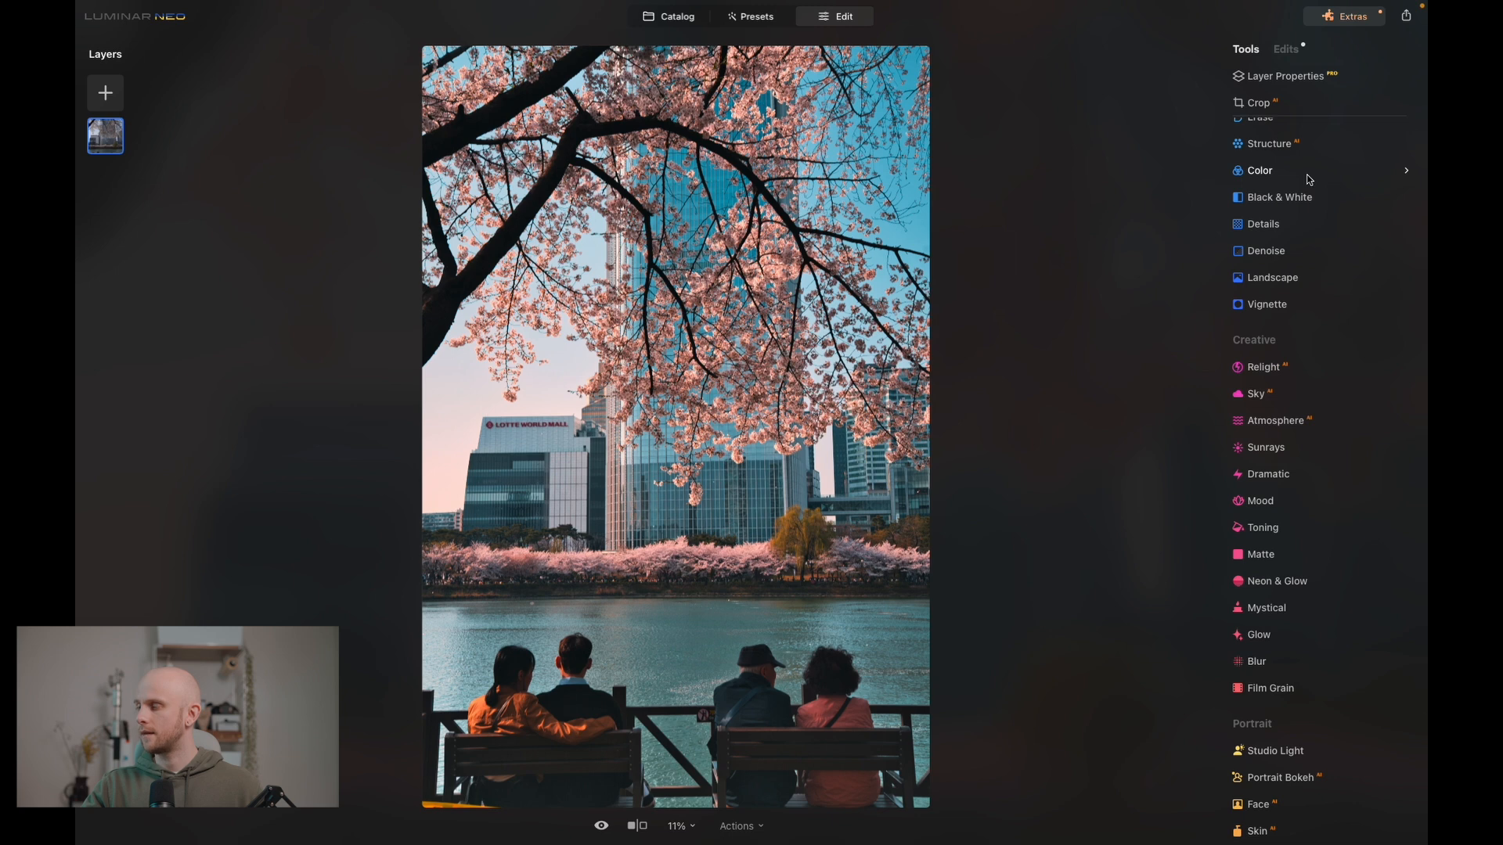
Add a second Color adjustment masked by a linear gradient from the photo's top edge down to the seated people's heads.
click(1308, 179)
click(1323, 213)
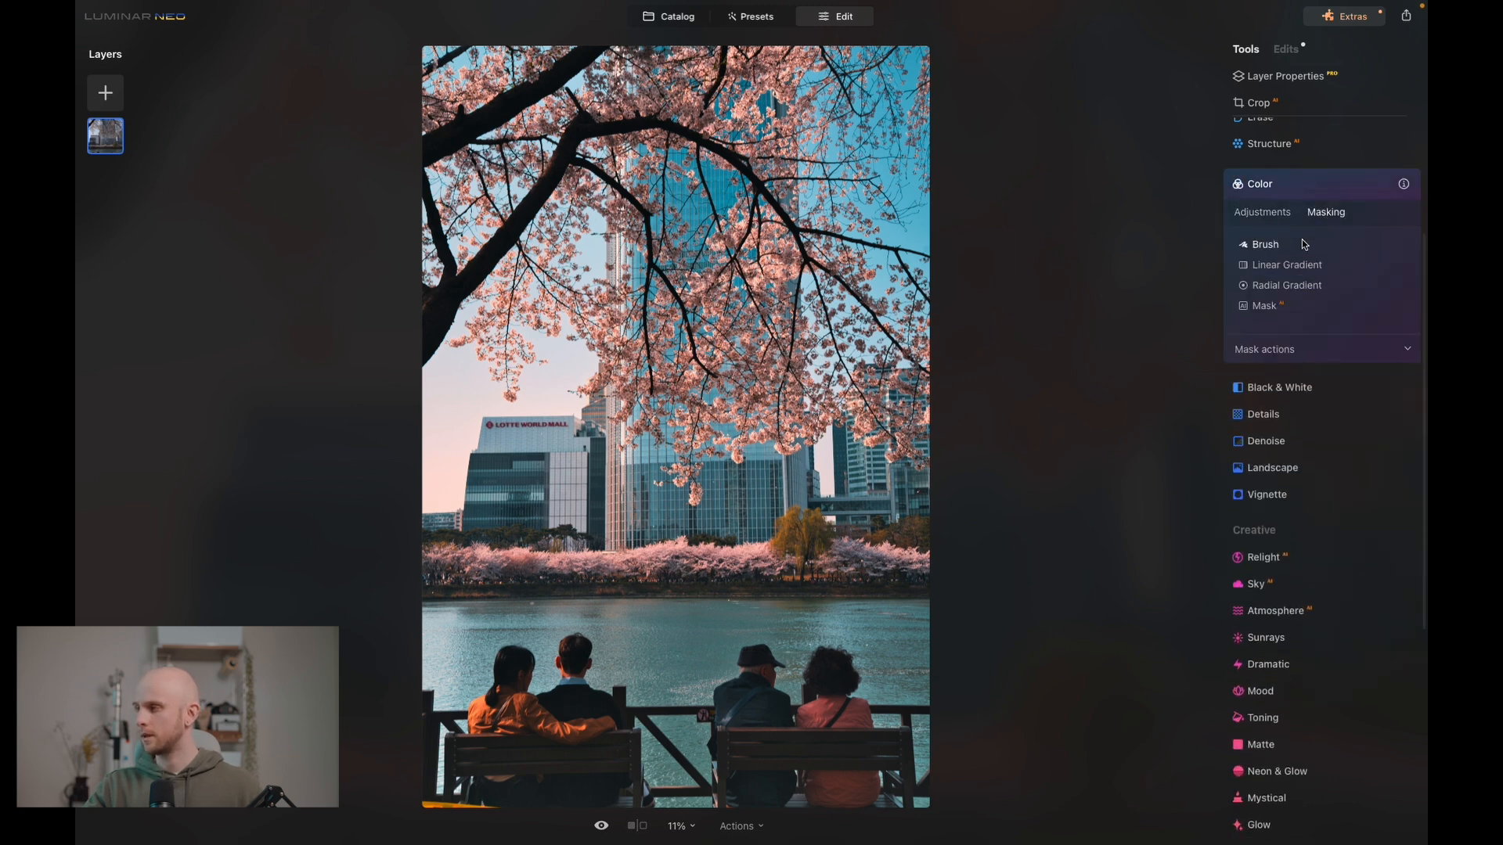
click(1265, 244)
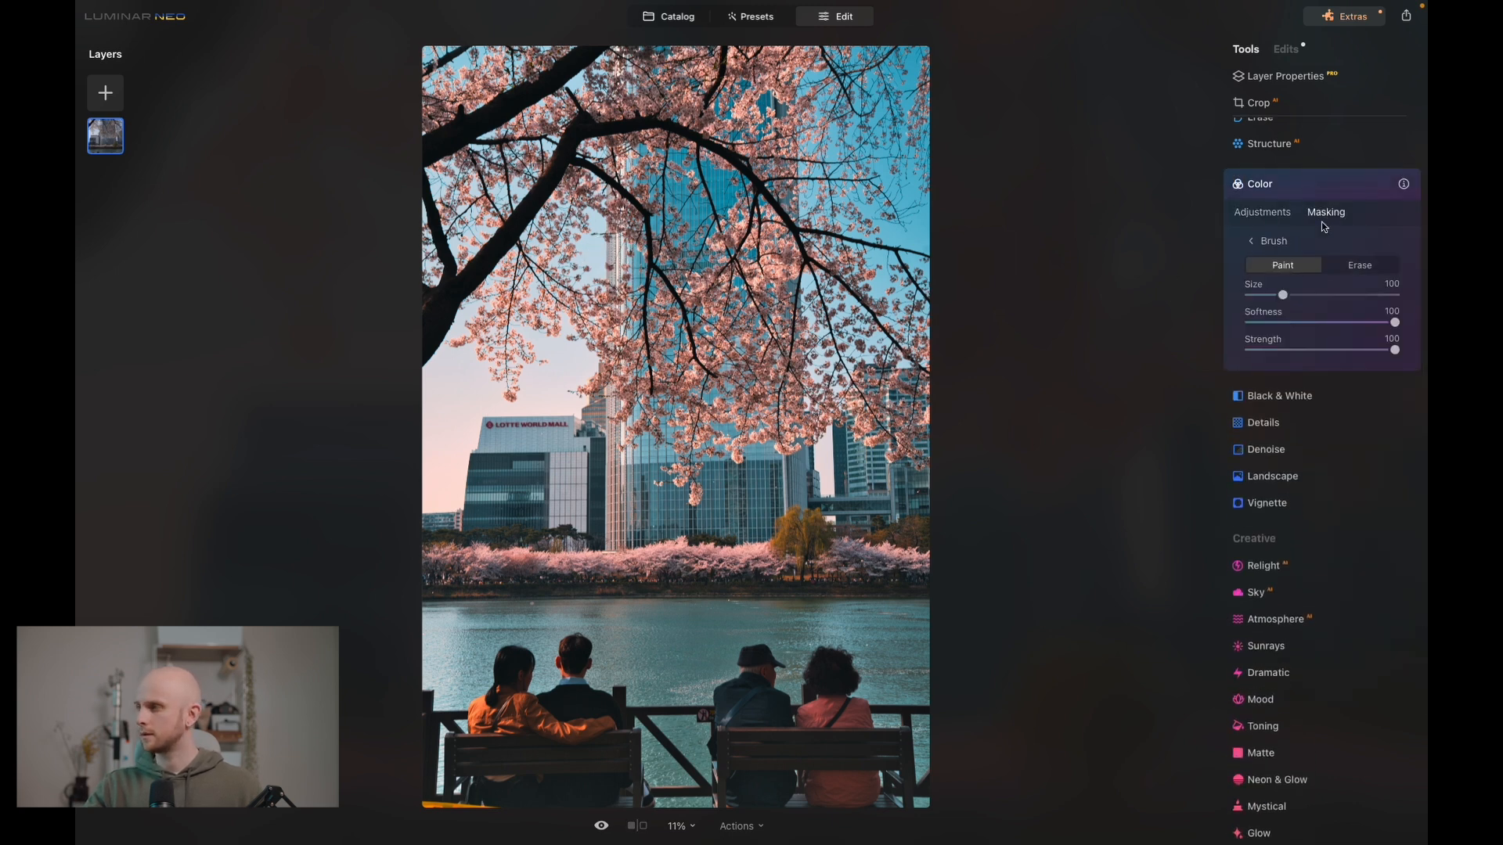
click(1253, 241)
click(1276, 267)
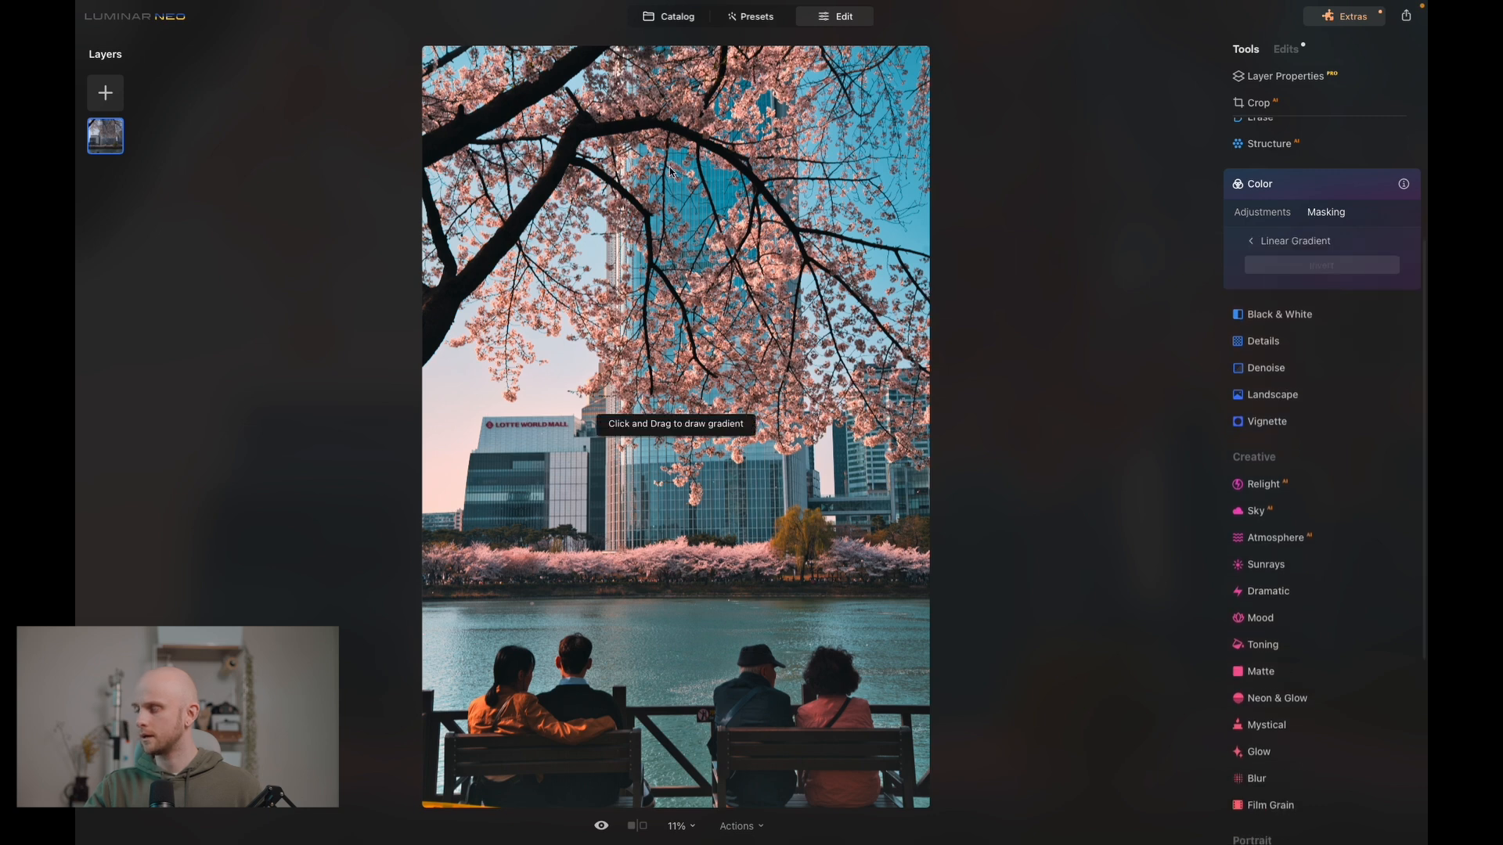
drag(660, 50, 653, 652)
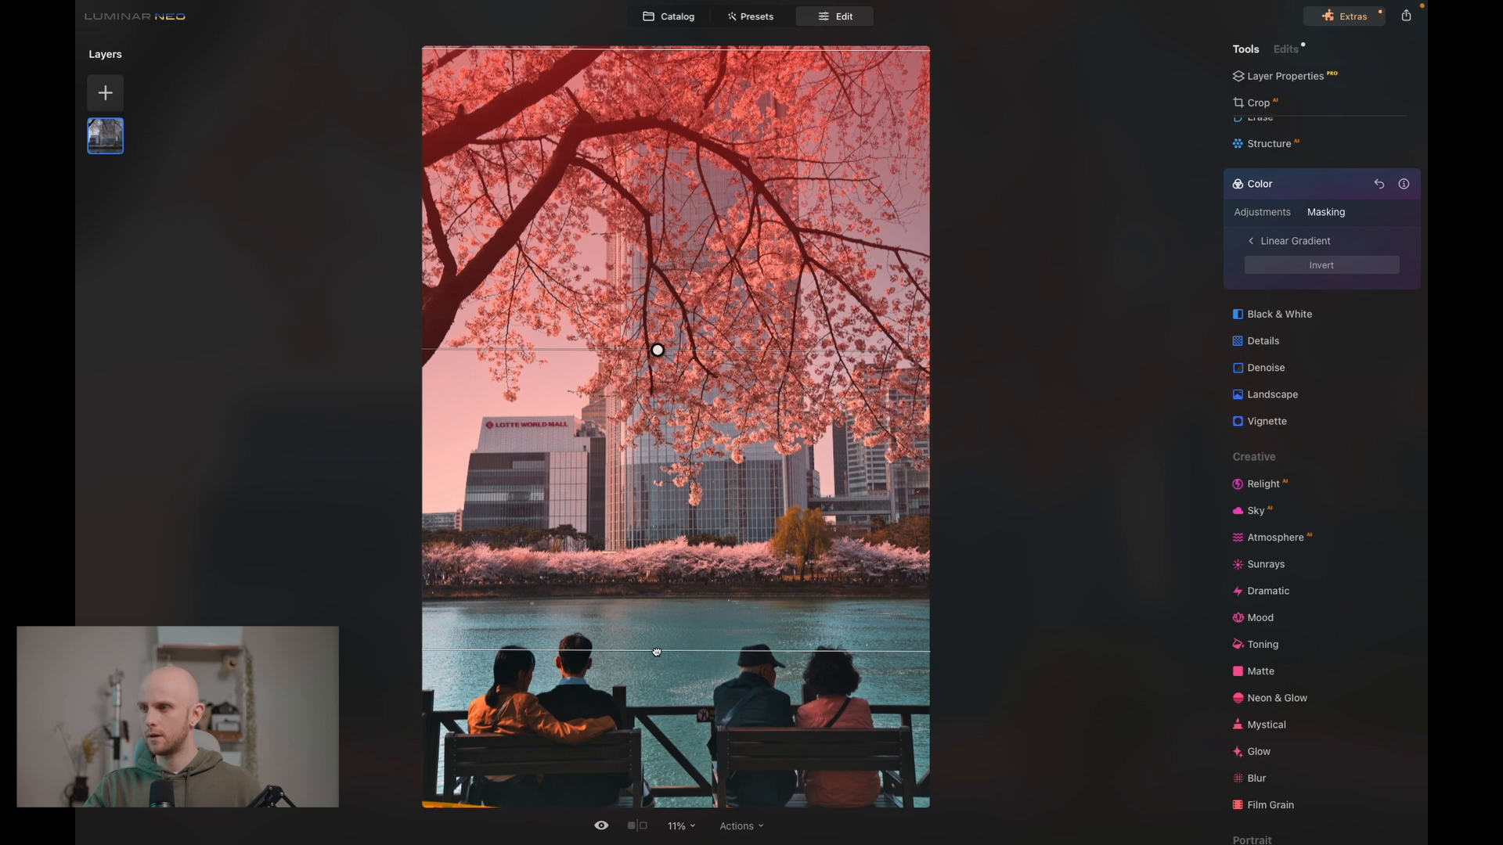
Make the masked blossoms pinker by setting the HSL hue of Orange to -46 and Red to -21.
click(1270, 213)
click(1333, 389)
click(1309, 404)
drag(1323, 453, 1293, 460)
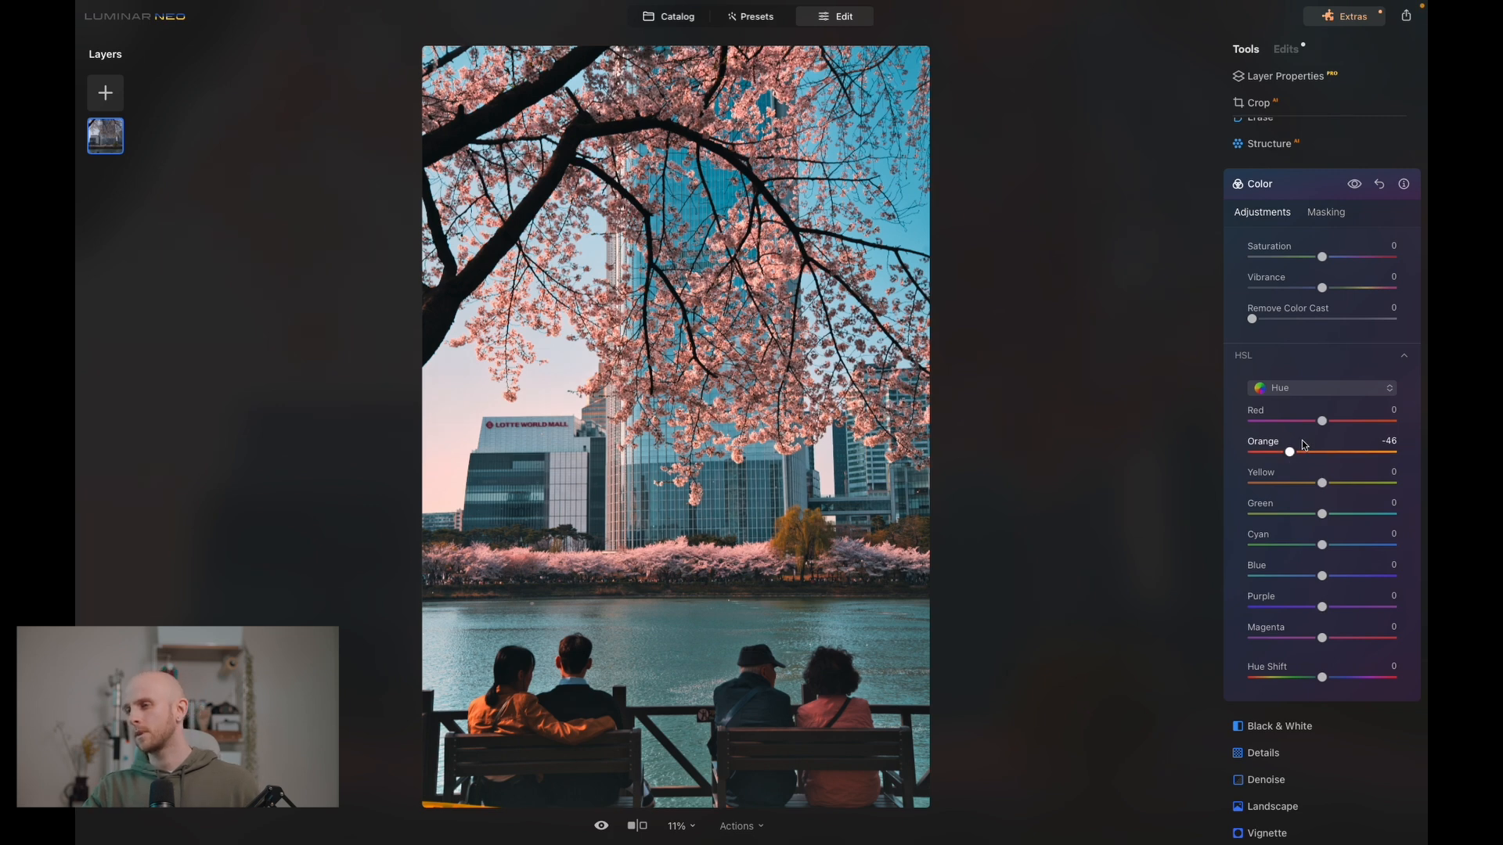
mouse_move(1323, 423)
mouse_down()
mouse_move(1294, 424)
mouse_move(1308, 427)
mouse_up()
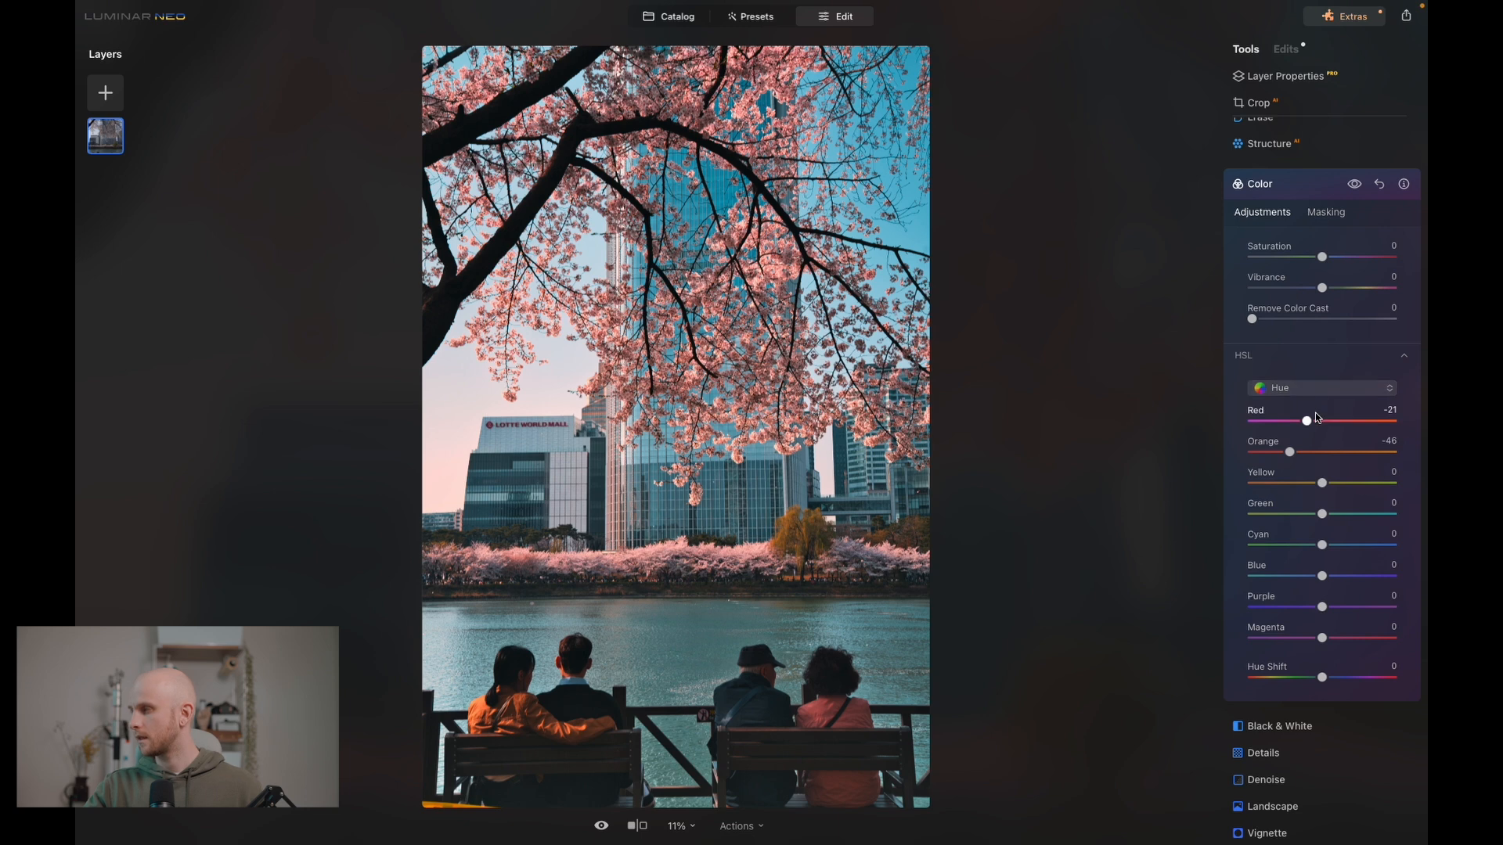
click(1338, 190)
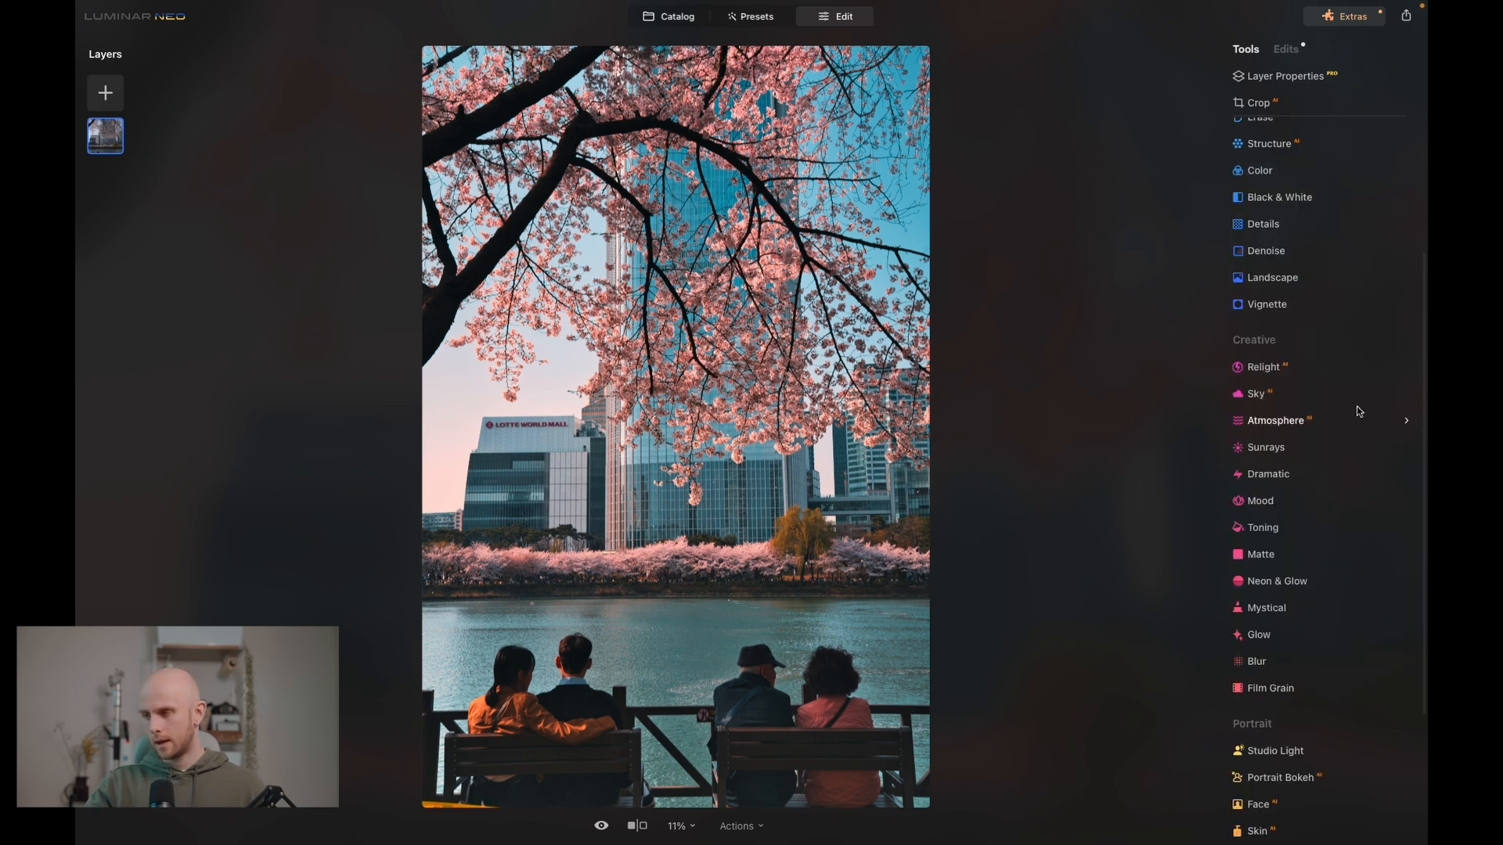
Brighten the foreground with a new Develop adjustment at Exposure 0.29, masked by a linear gradient from the photo's bottom edge up to the people's heads.
scroll(1315, 288, up, 2)
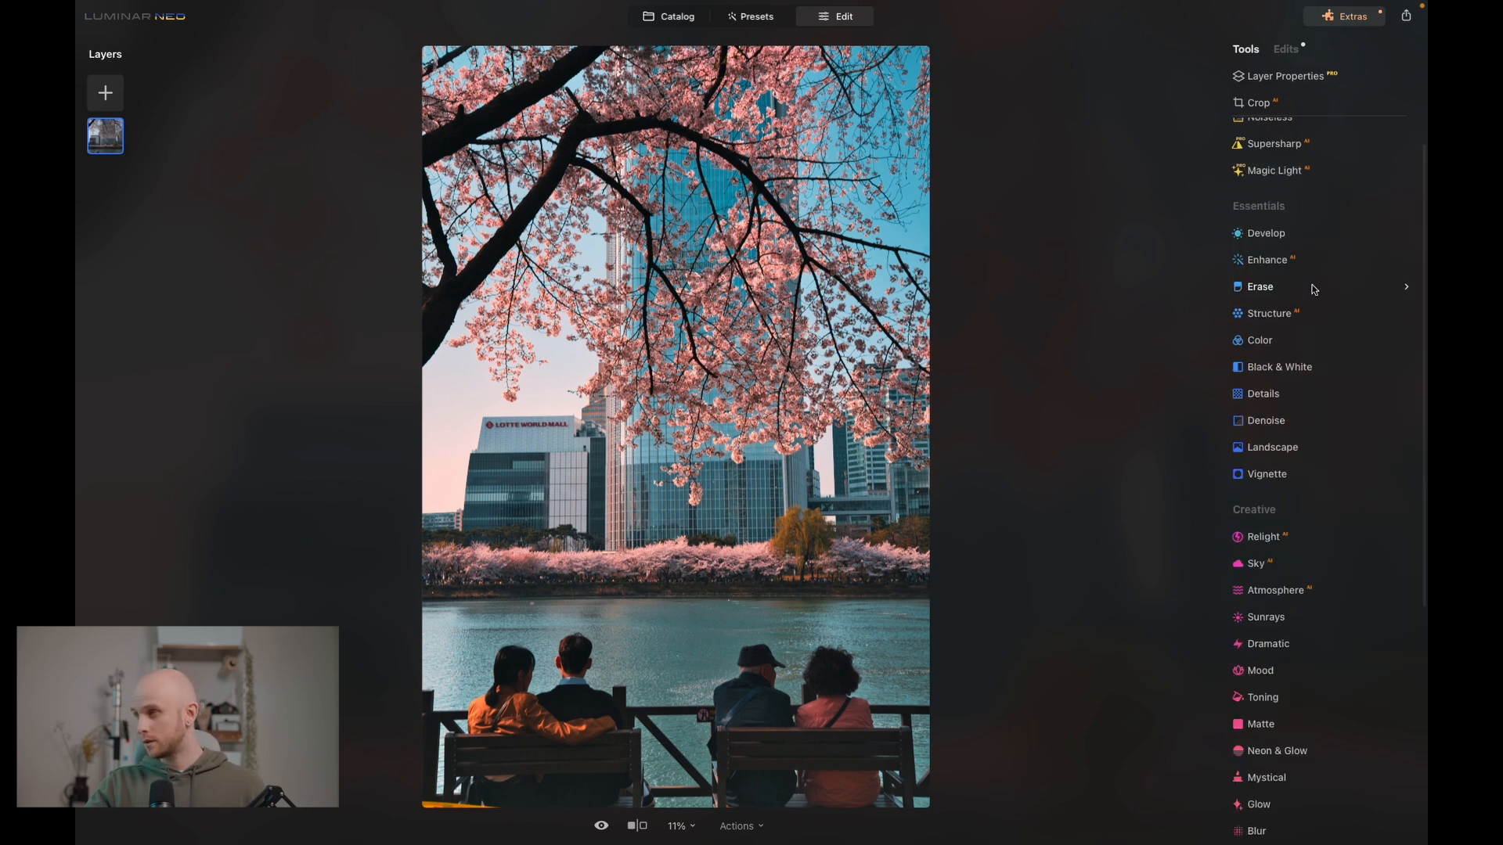
click(1294, 237)
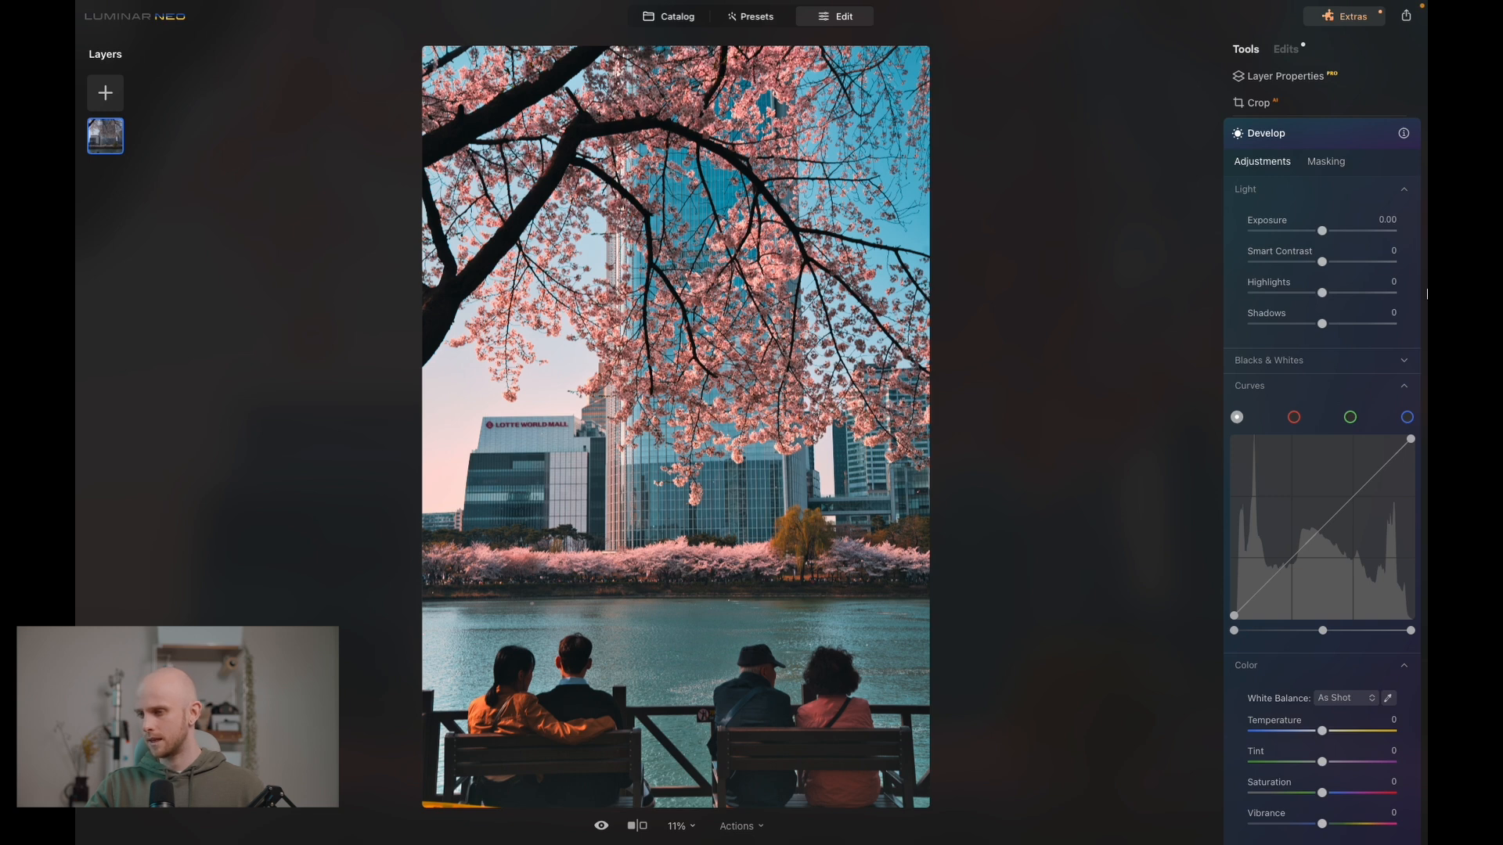
click(1326, 162)
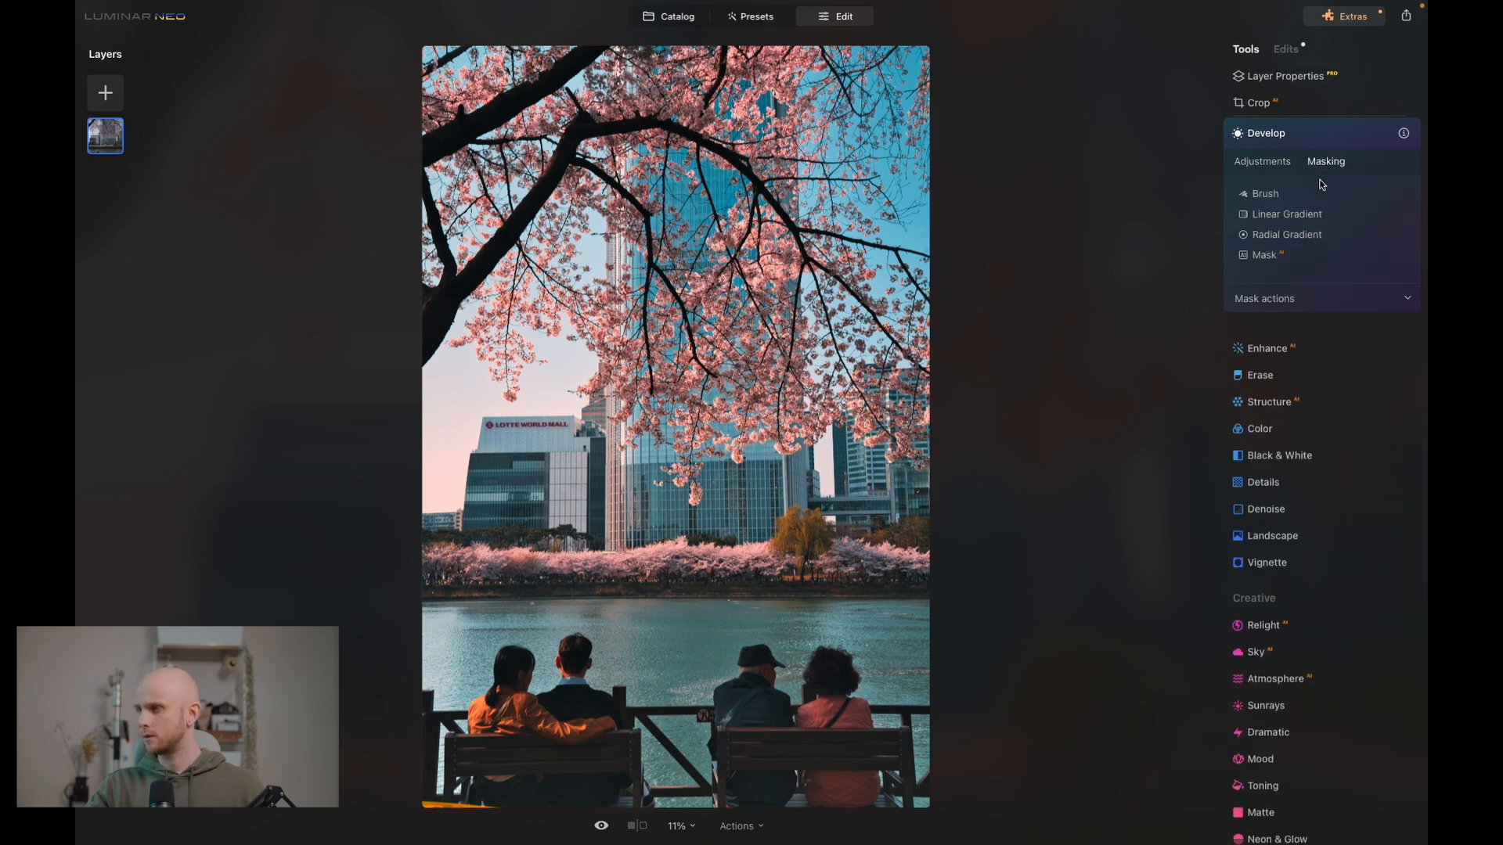
click(1282, 215)
drag(638, 802, 634, 651)
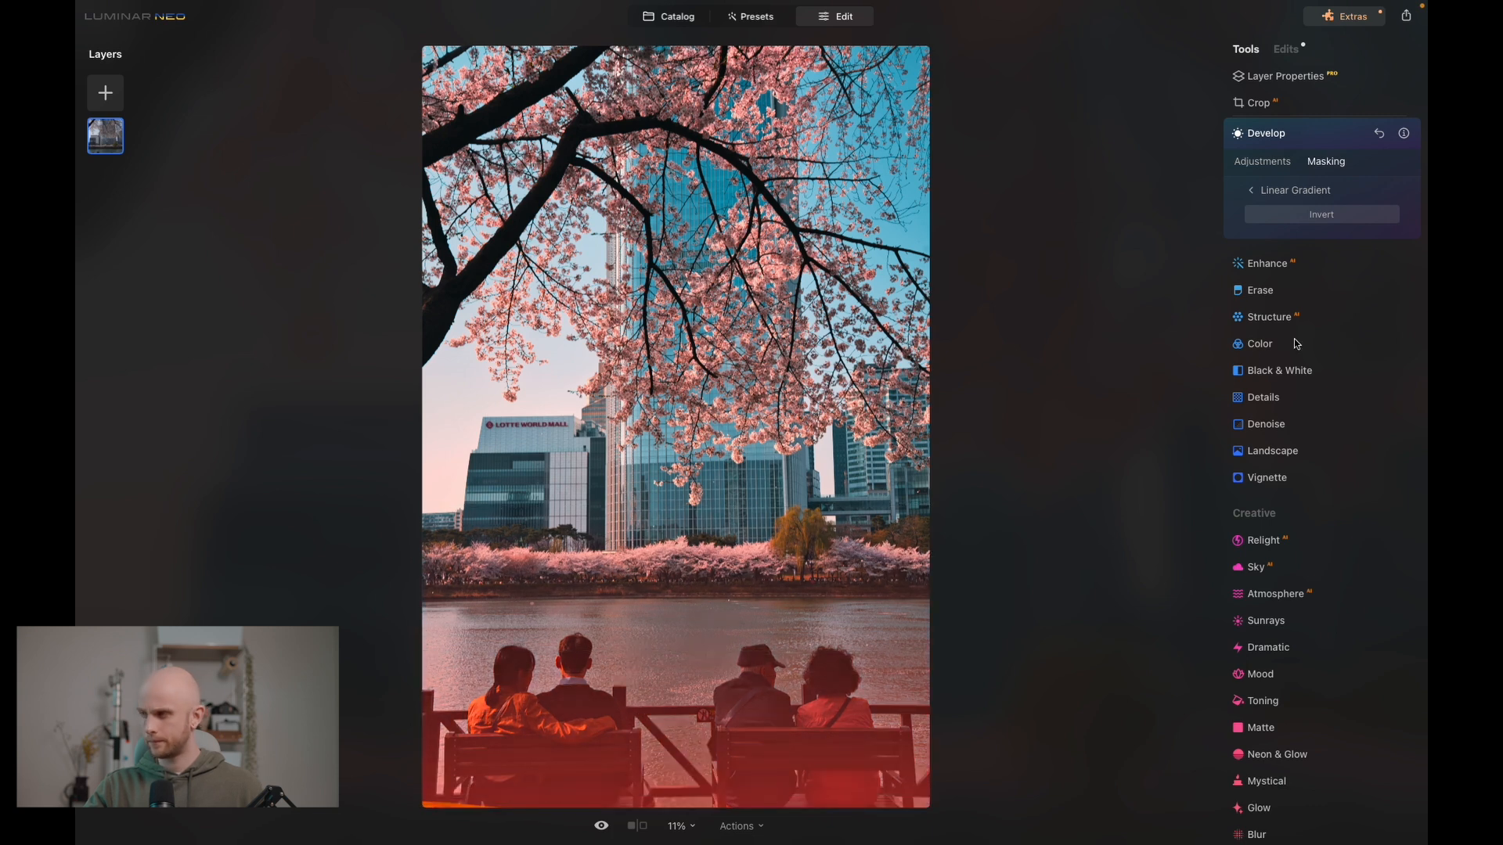
click(1262, 162)
drag(1323, 233, 1327, 236)
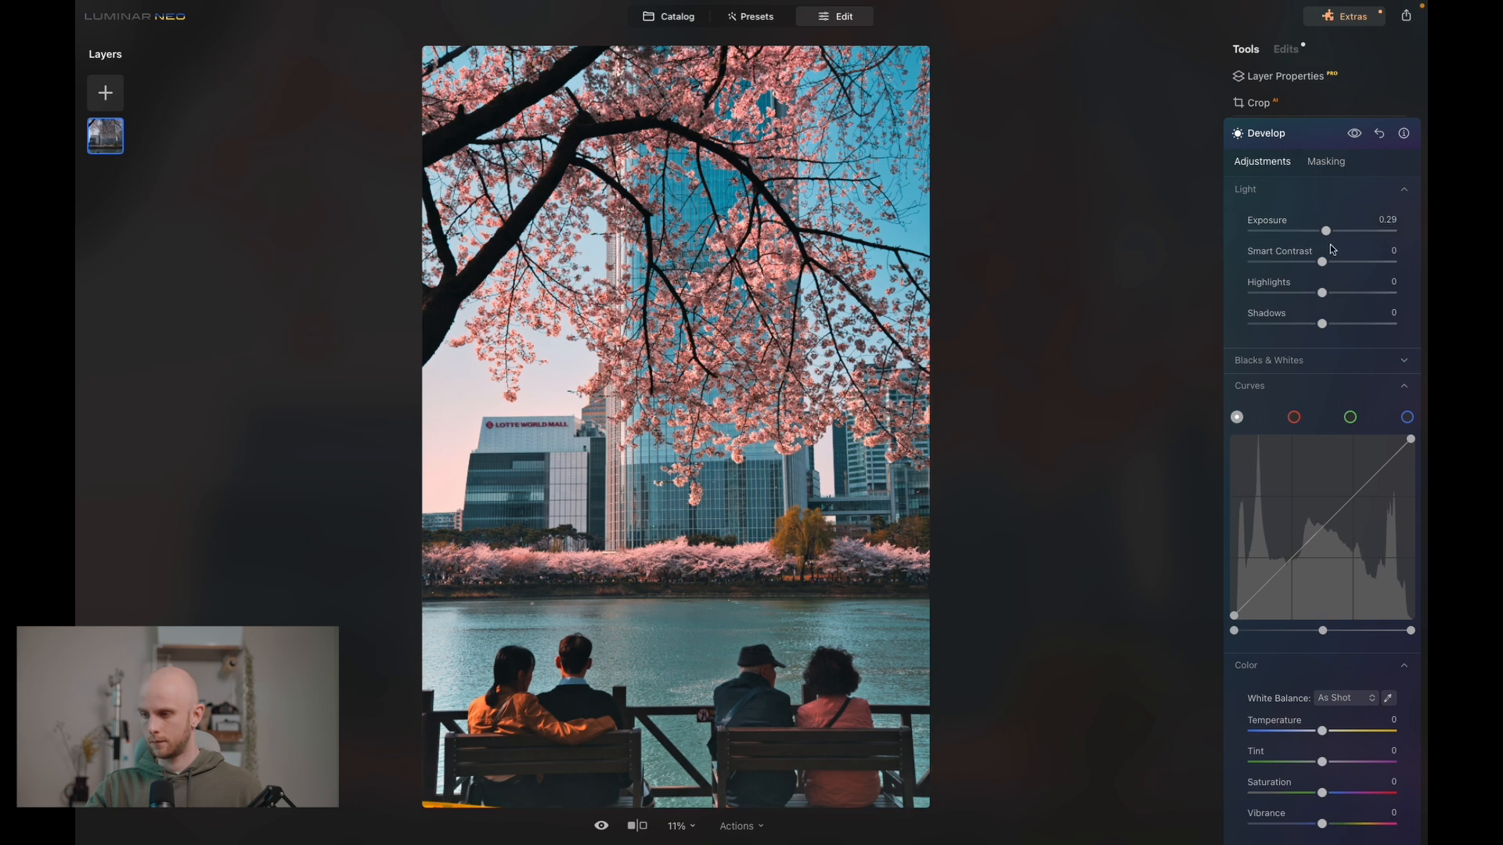
Cool the gradient-masked foreground by setting the Develop adjustment's Temperature to -14, and close the adjustment.
scroll(1323, 465, down, 2)
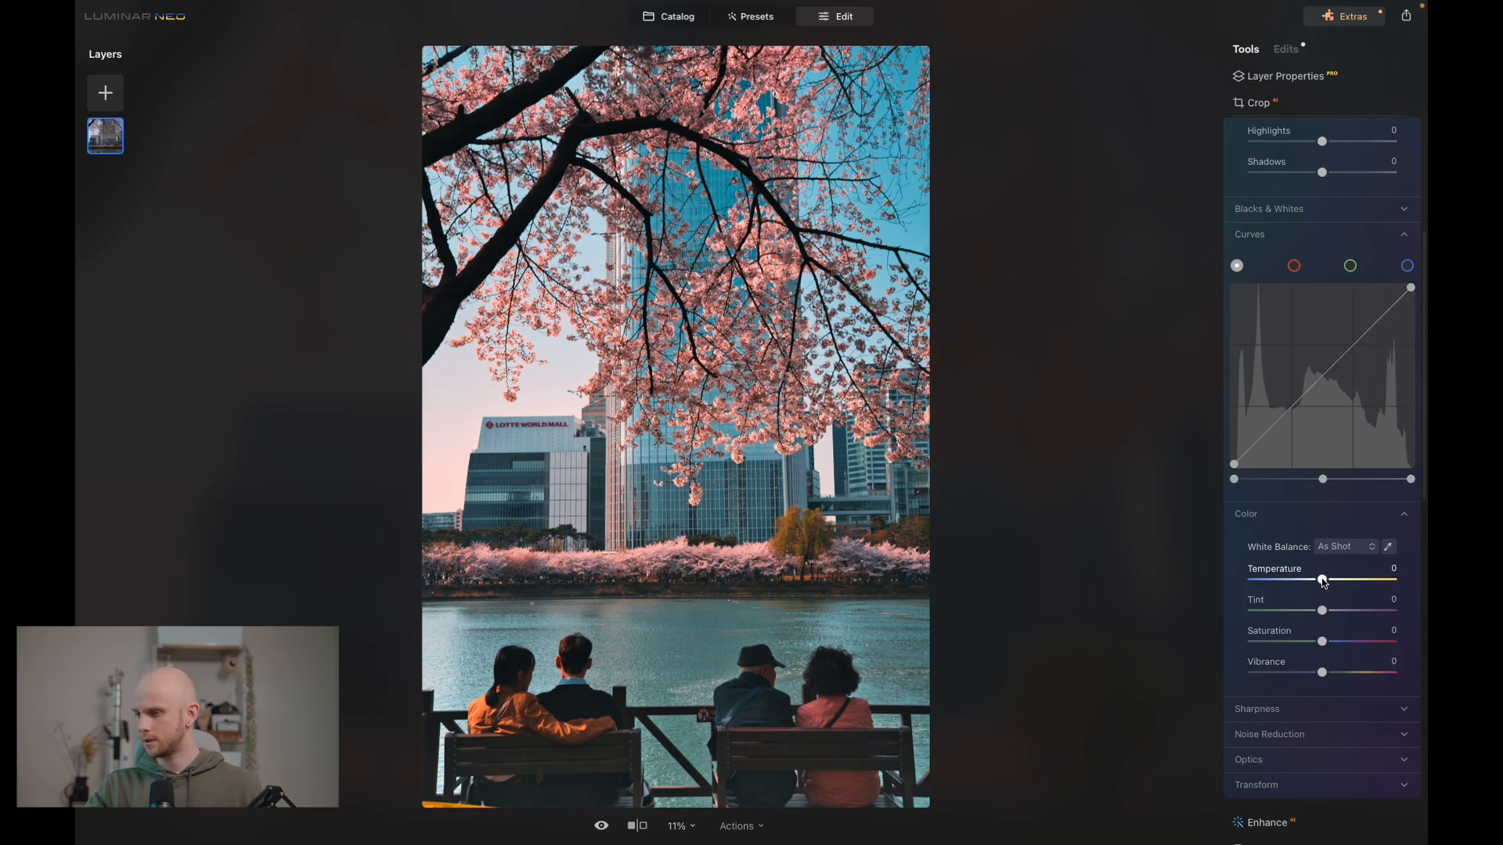
drag(1324, 582, 1315, 582)
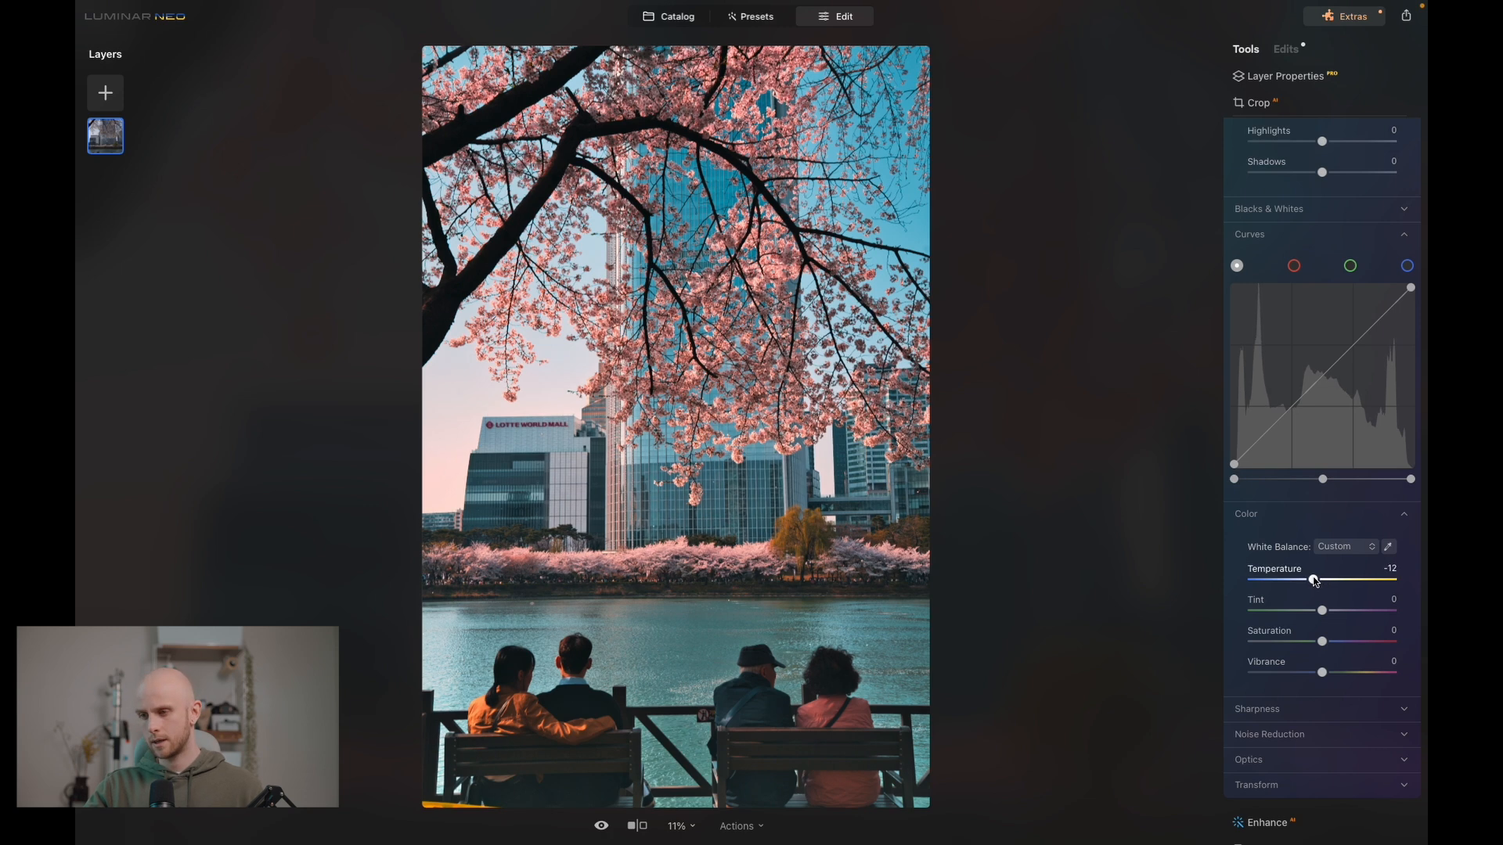
scroll(1354, 183, up, 3)
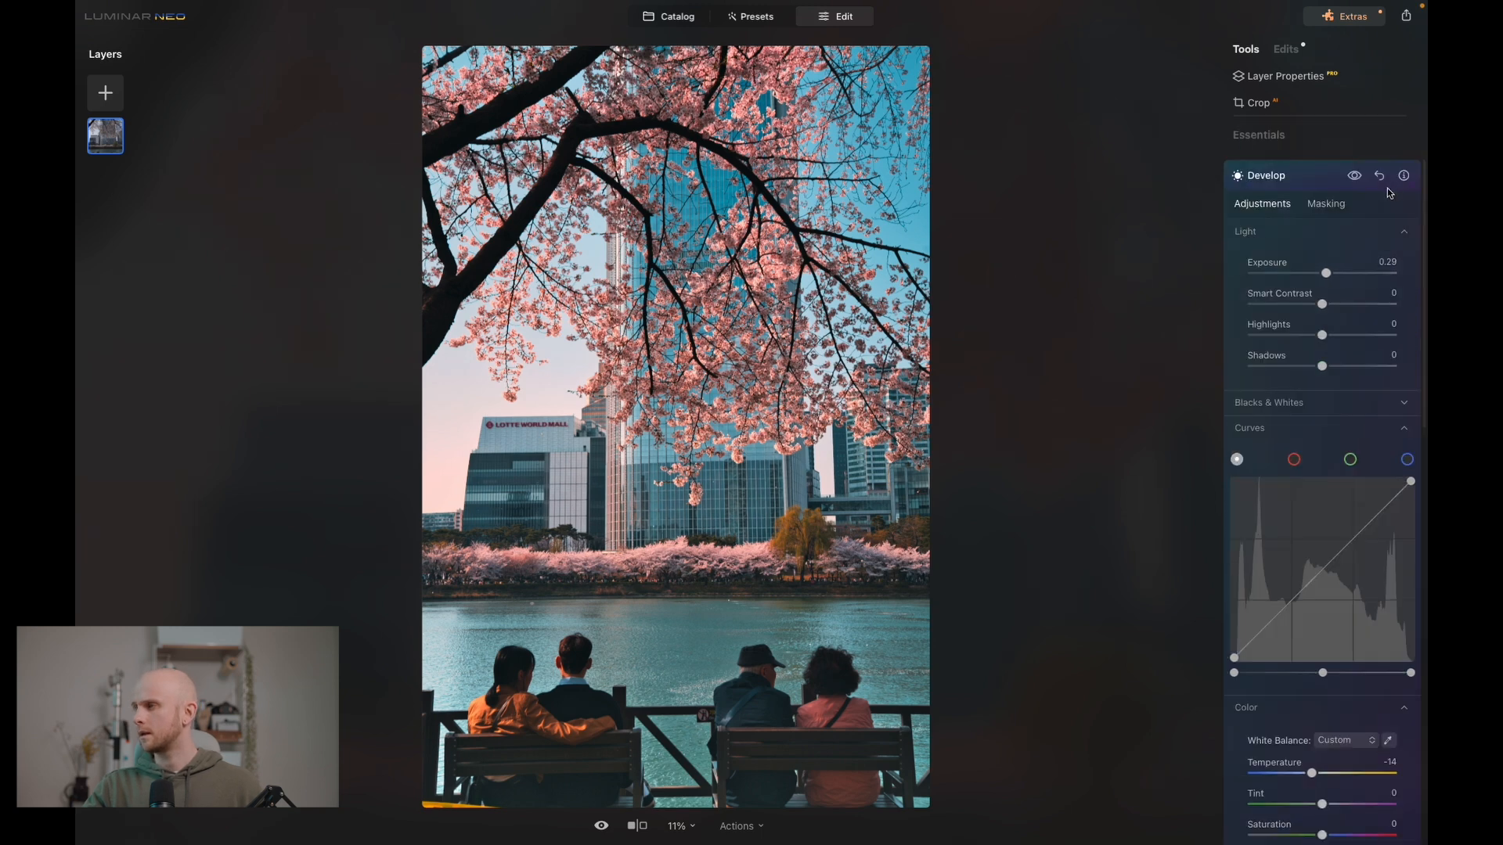
click(1325, 177)
Crop a thin strip off the photo's bottom edge, keeping the Original ratio, and apply the crop.
click(1259, 102)
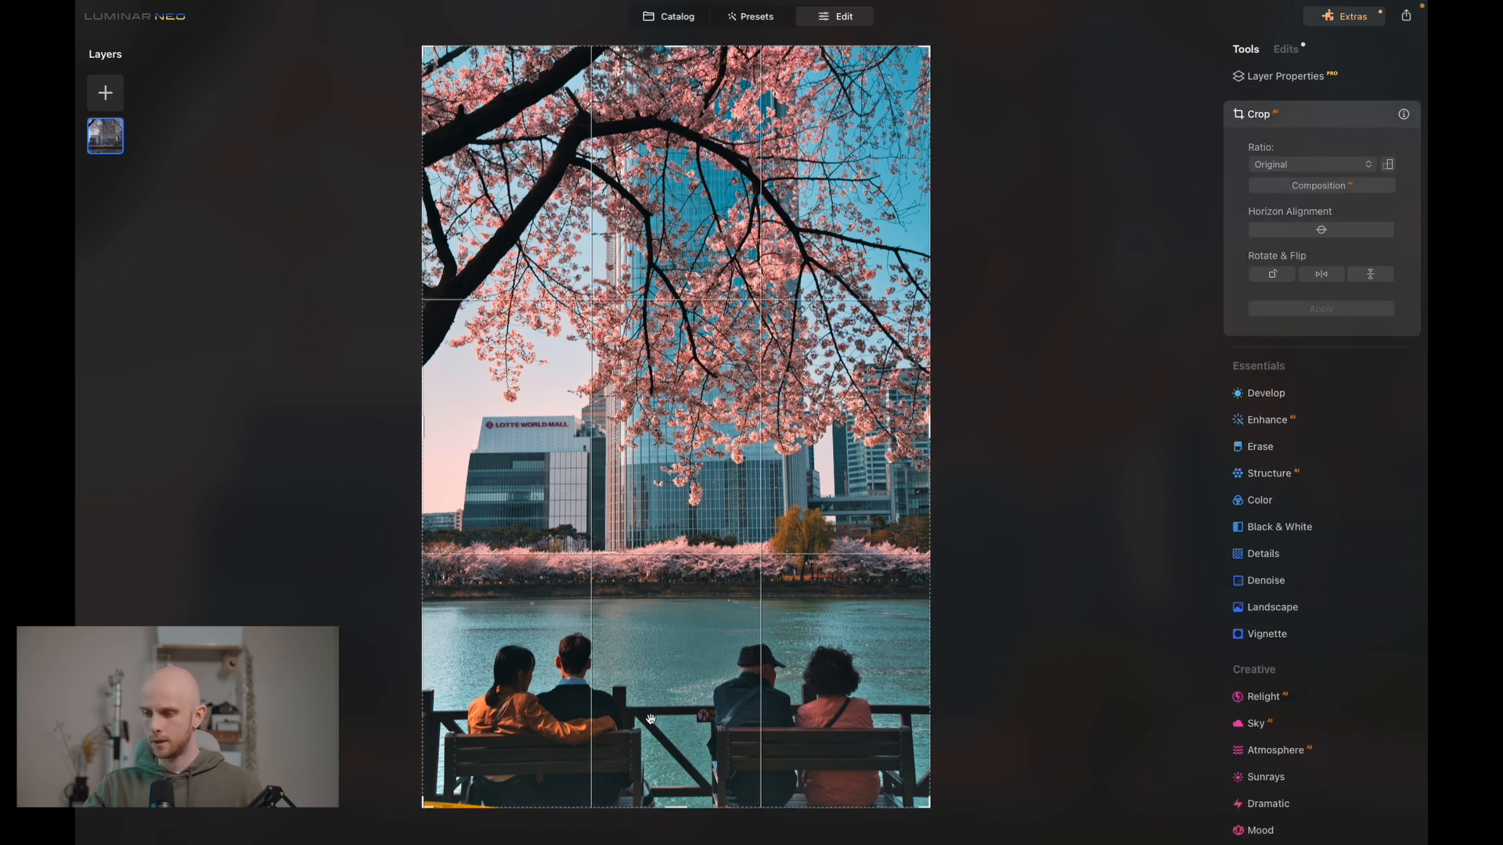
drag(681, 806, 678, 794)
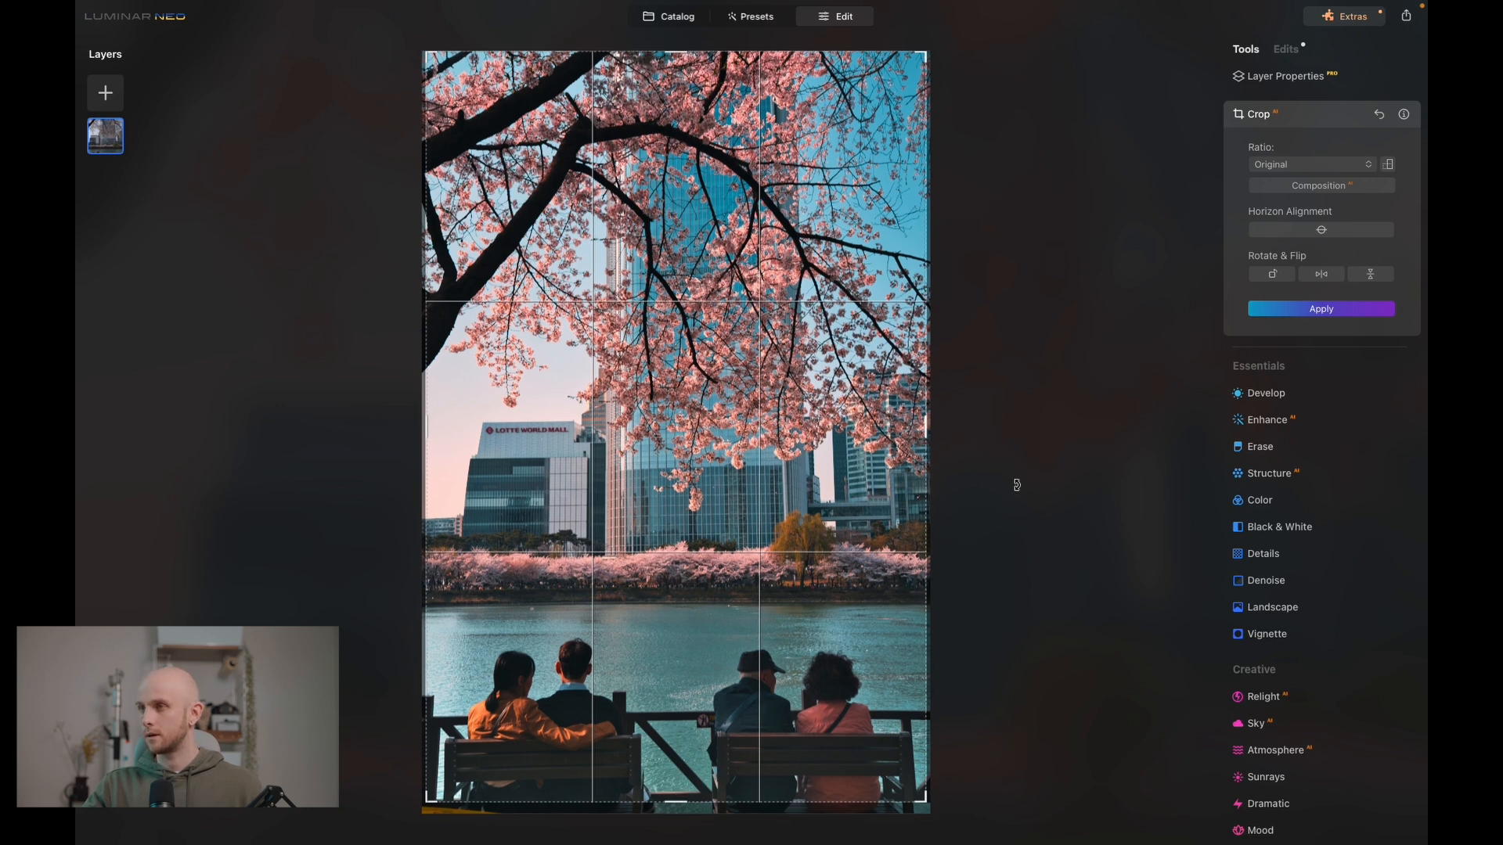
click(1301, 310)
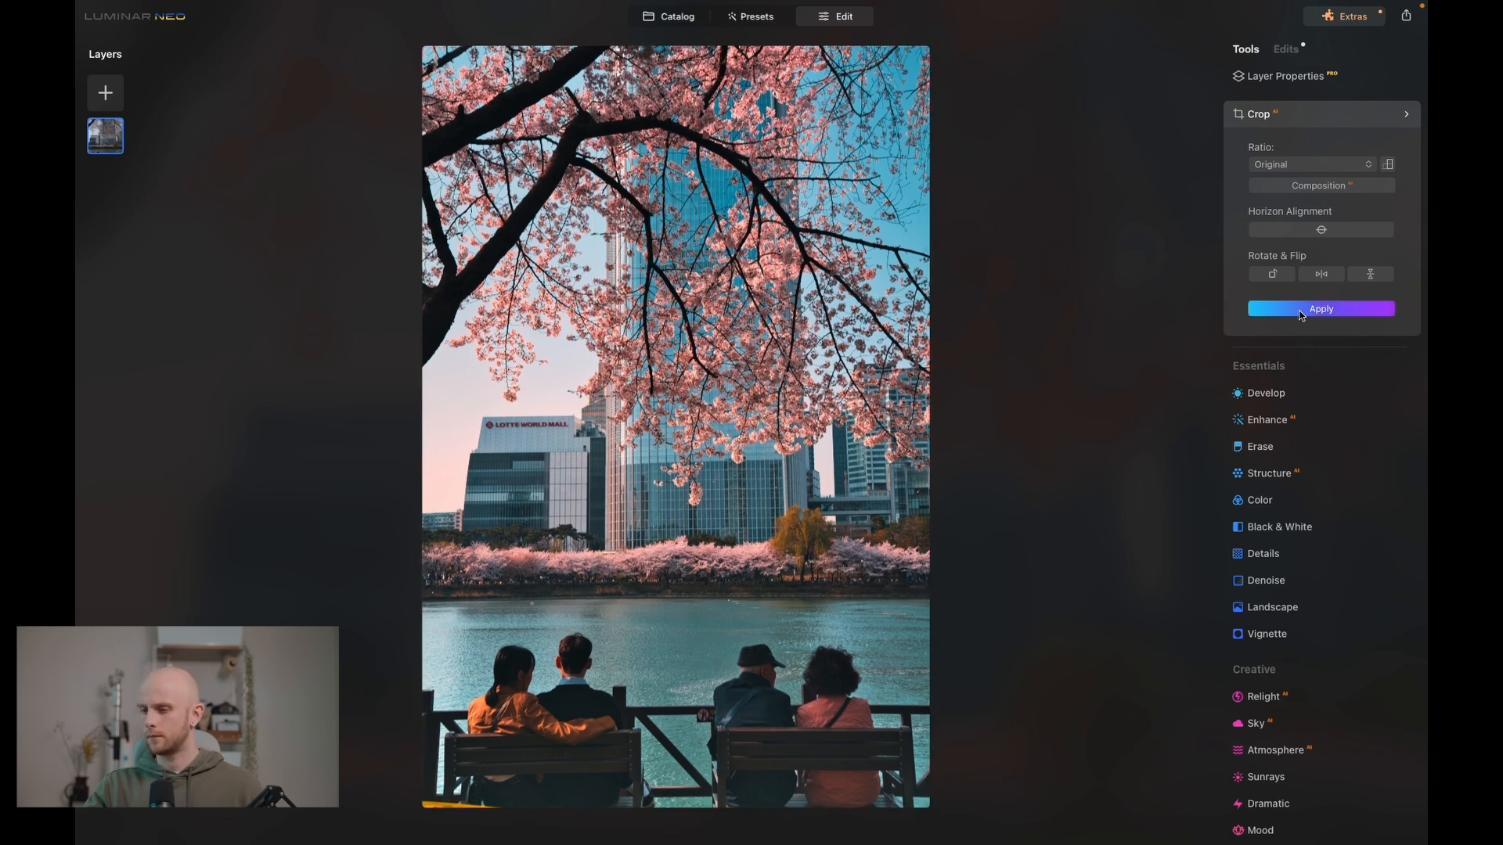